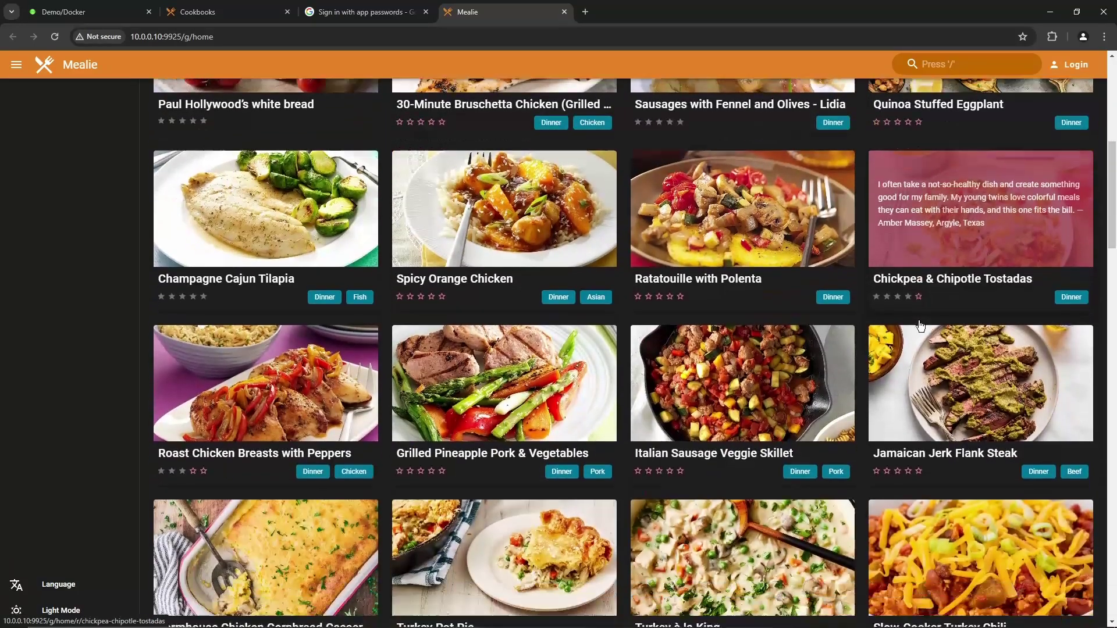
Step: Scroll the recipe grid down to Champagne Cajun Tilapia, Jamaican Jerk Flank Steak and Slow-Cooker Turkey Chili
scroll(920, 324, down, 1)
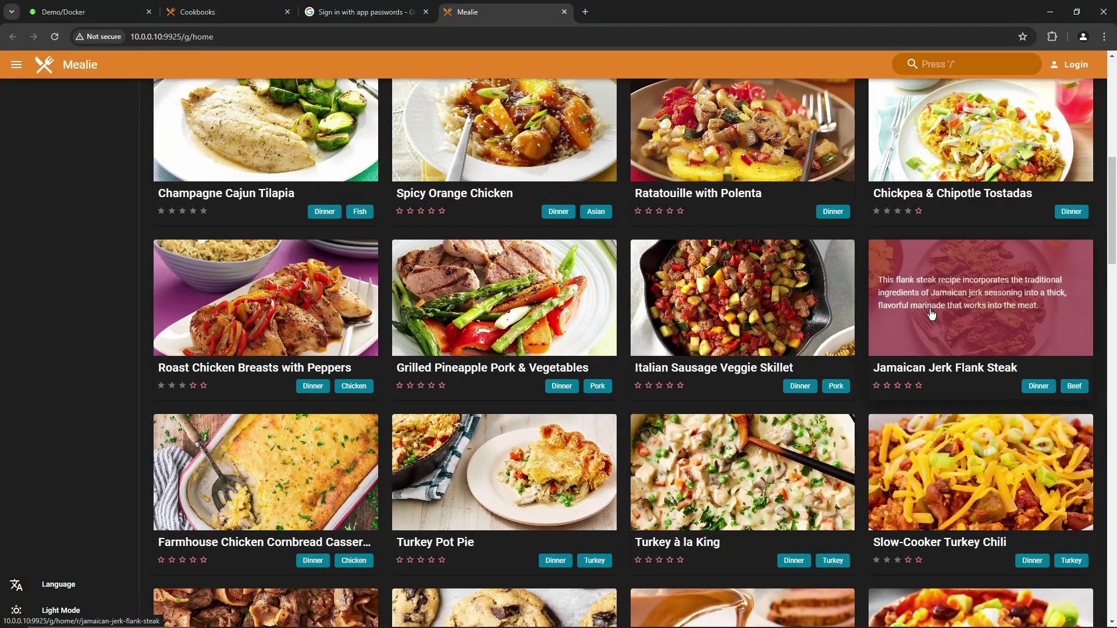
scroll(931, 314, down, 8)
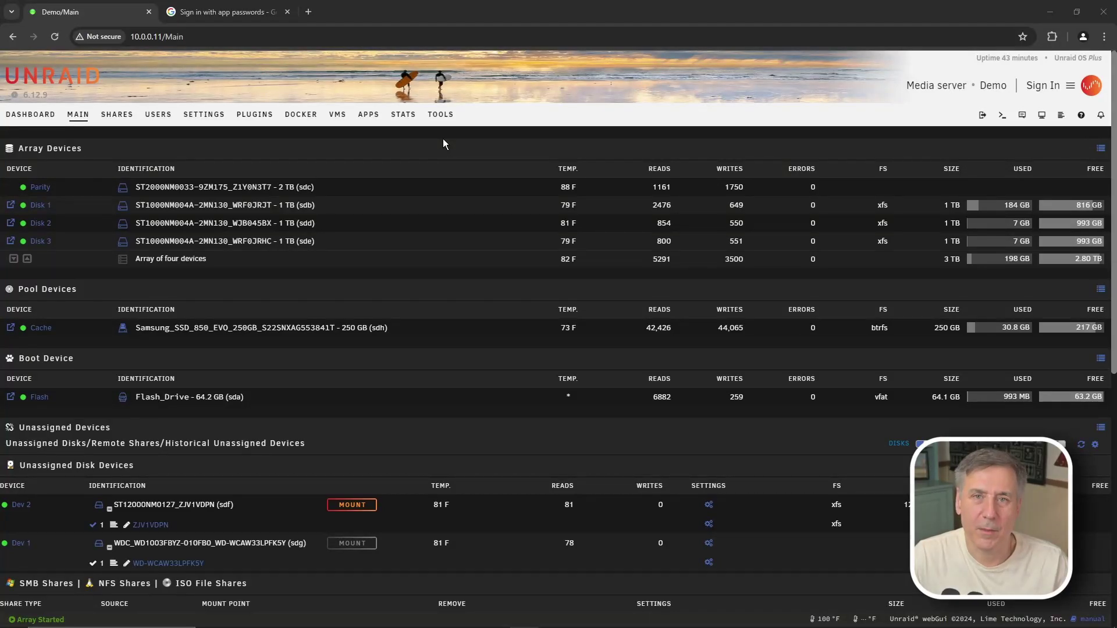
Step: Search Apps for 'mealie', install mealiev1 and accept the port-conflict warning to reach its template
click(369, 114)
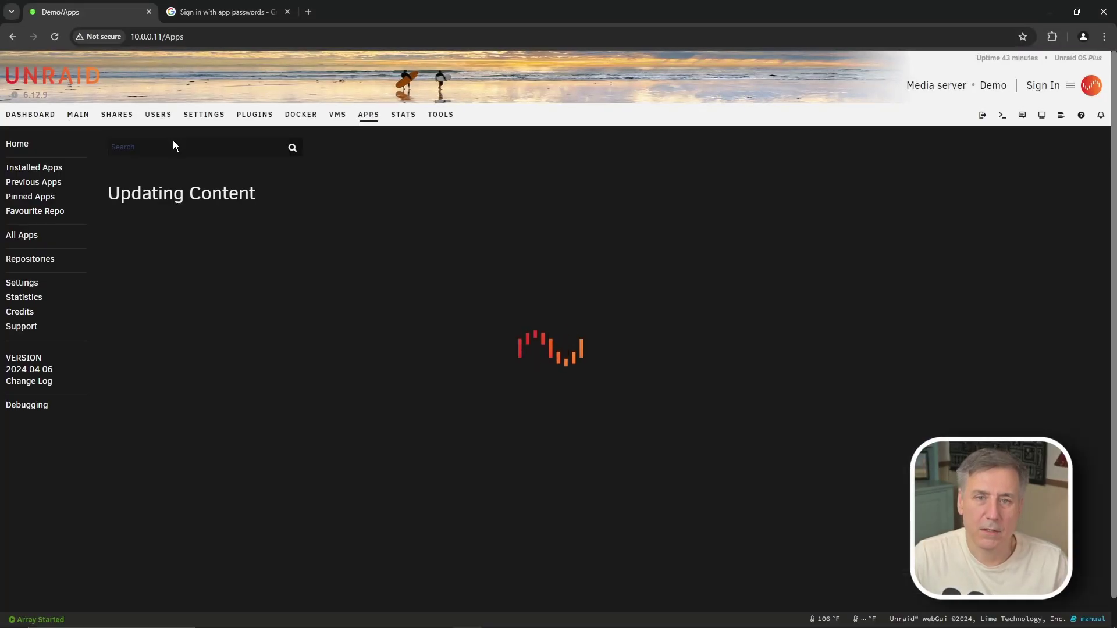
click(174, 142)
text(mealie)
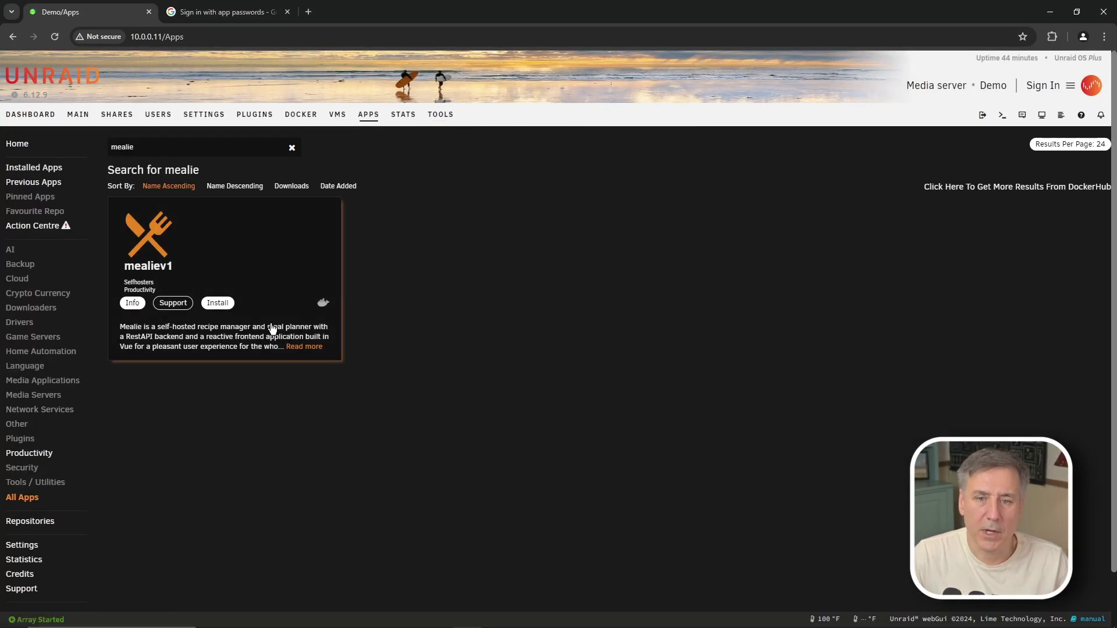
click(217, 302)
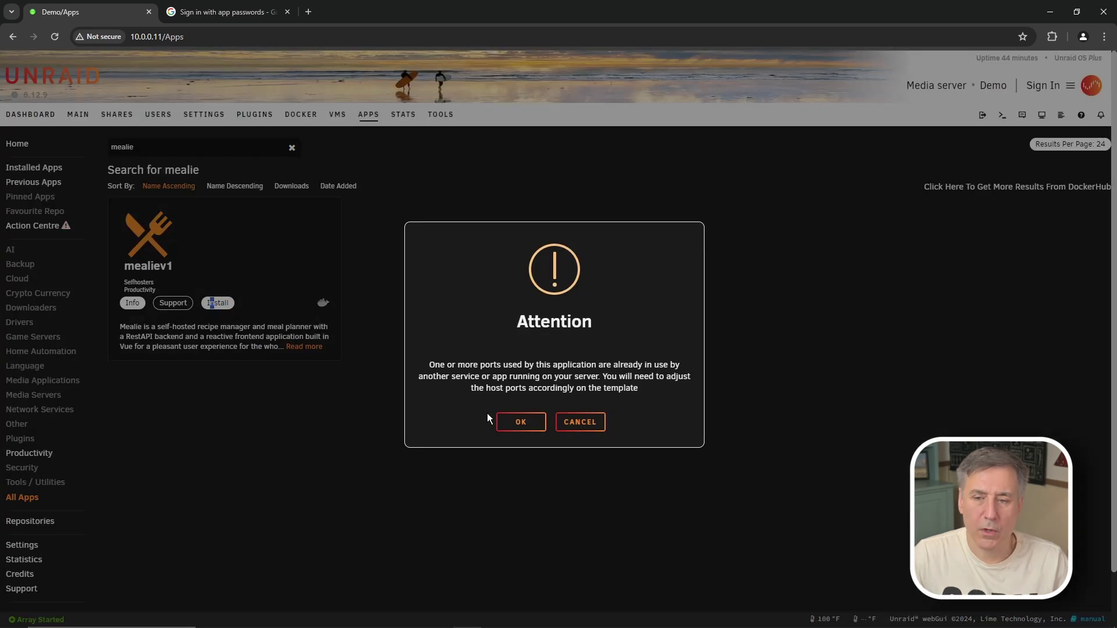
click(522, 424)
scroll(532, 301, down, 9)
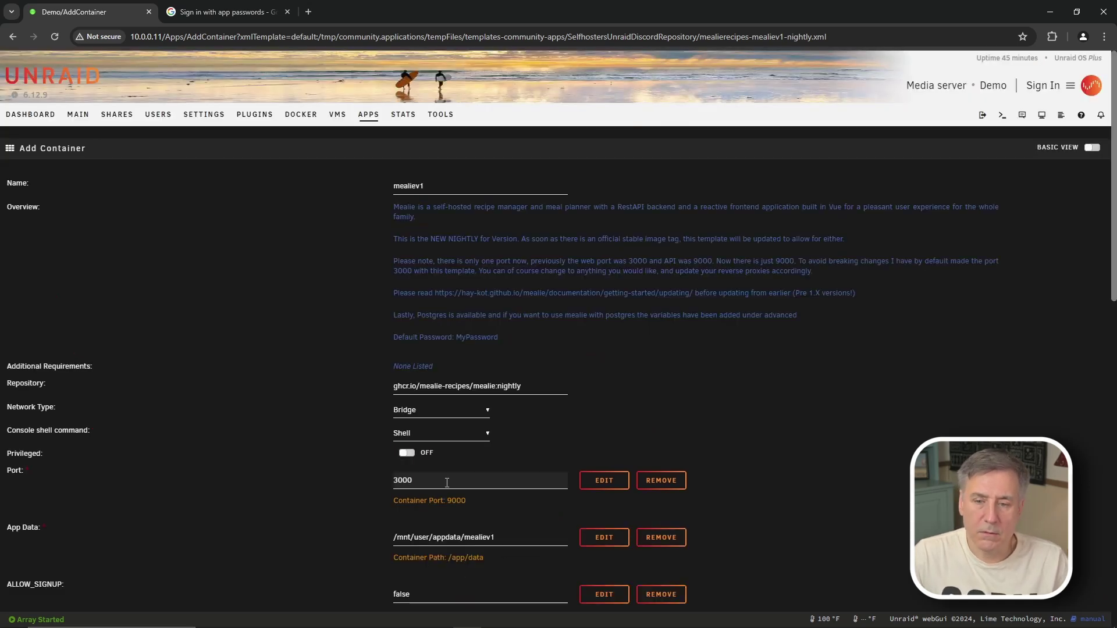
Step: Search the page for 3000 and 992 to check which ports are already allocated
key(ctrl+f)
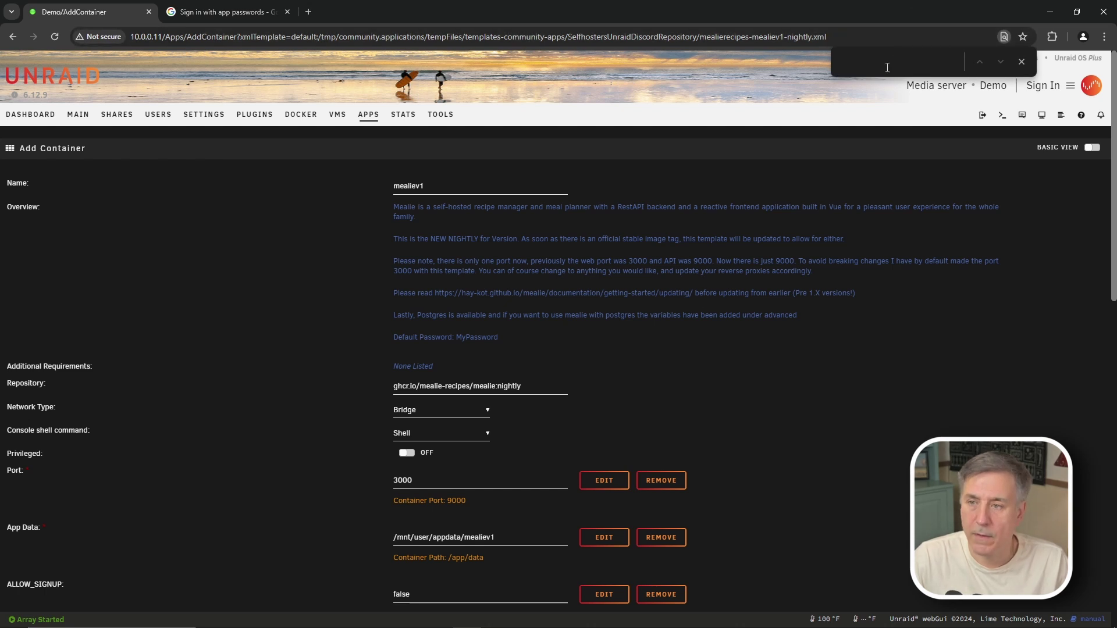
text(3000)
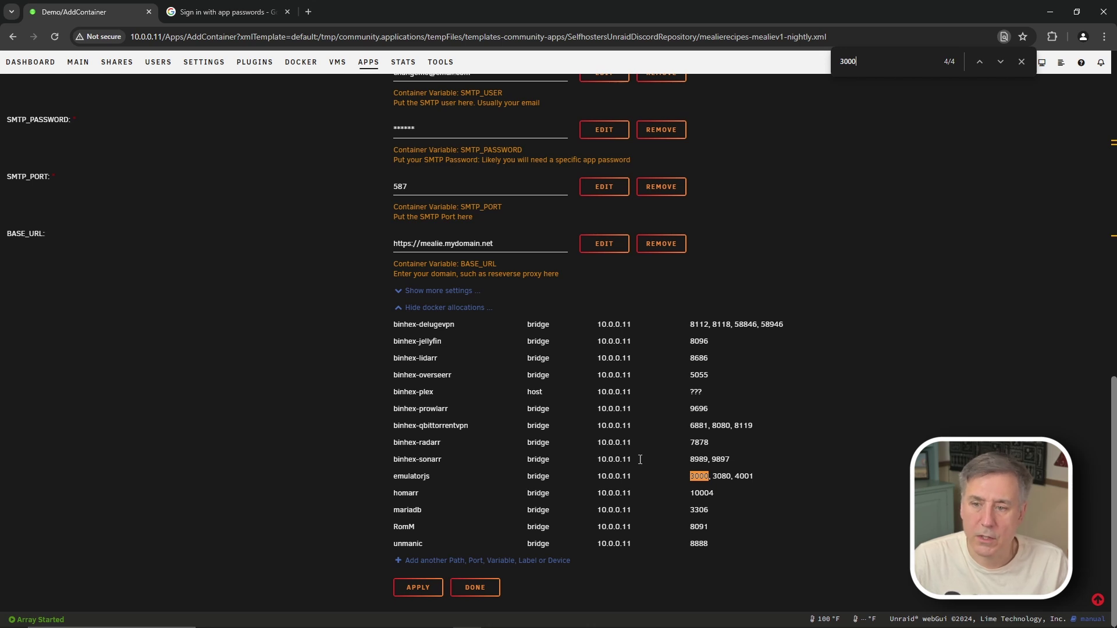
text(992)
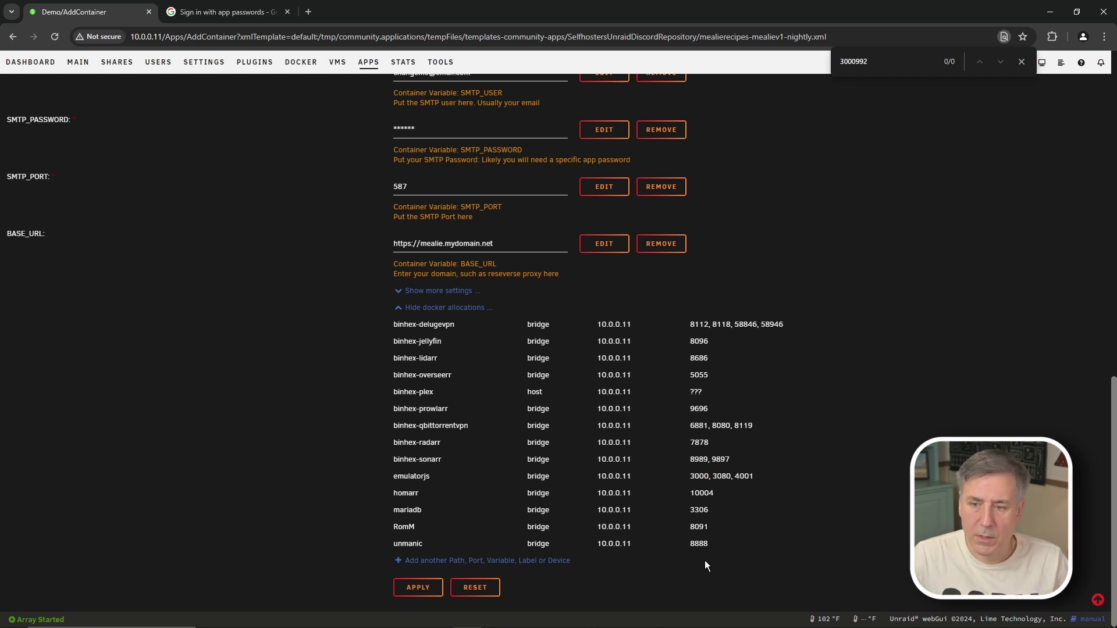
scroll(714, 538, up, 9)
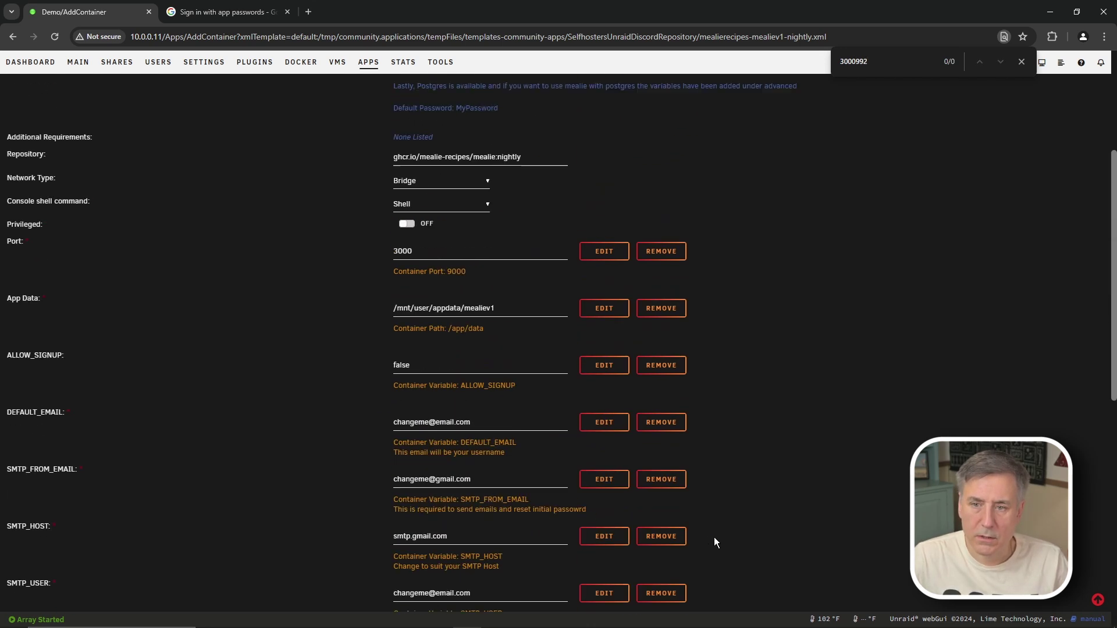
Step: Replace host port 3000 with 9900 and select the placeholder DEFAULT_EMAIL value
double_click(424, 247)
text(9900)
key(ctrl+f)
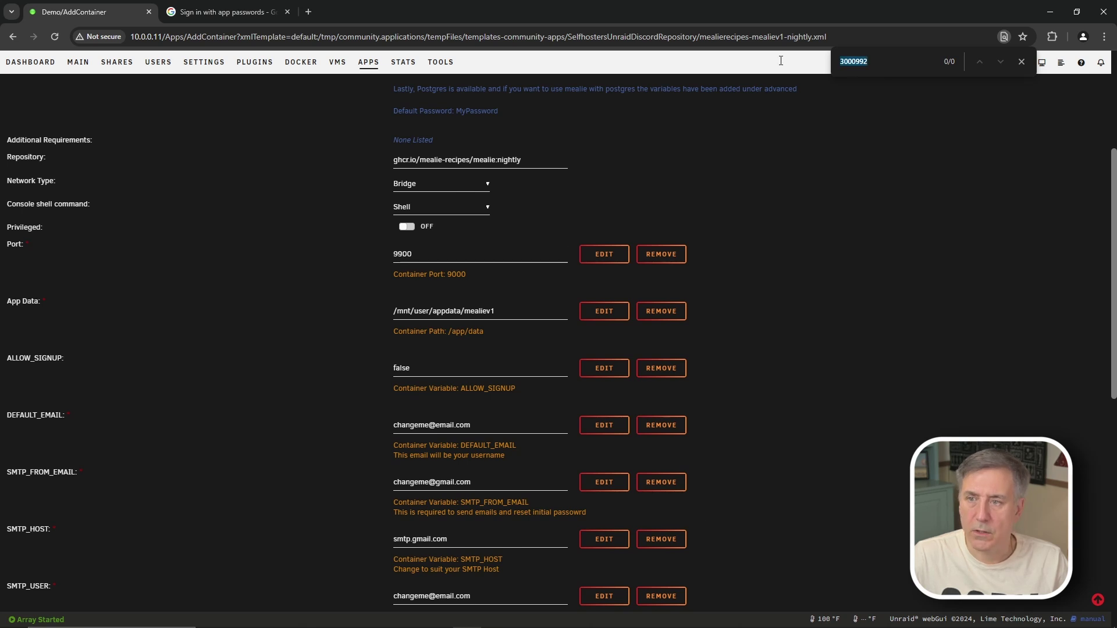
text(9900)
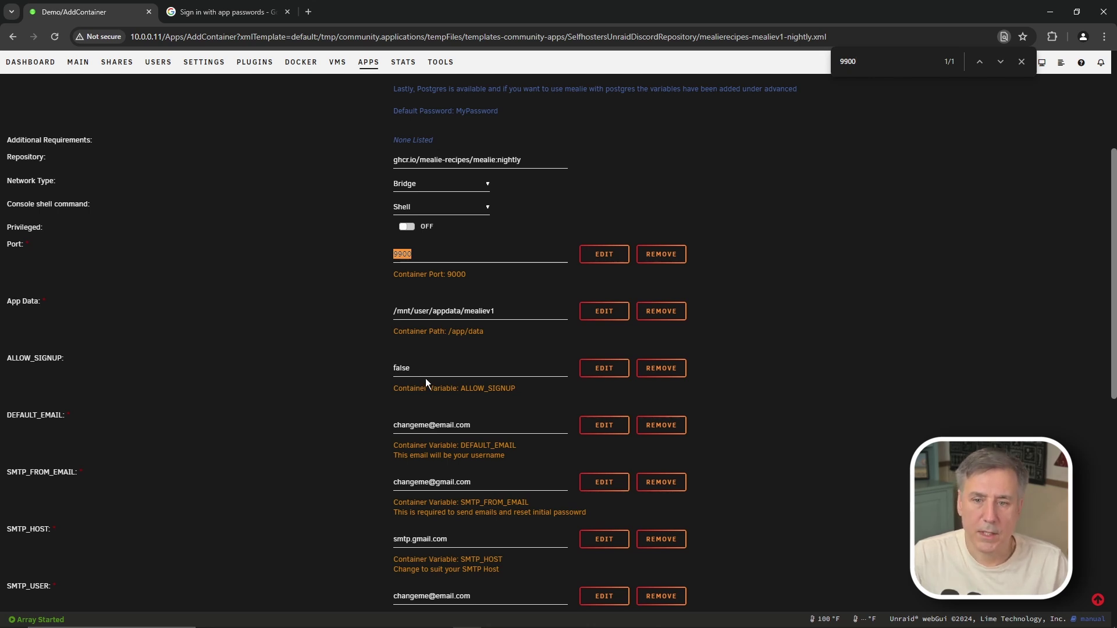
drag(468, 425, 355, 424)
Step: Paste the user's Gmail address into DEFAULT_EMAIL and SMTP_FROM_EMAIL, replacing the placeholders
key(BackSpace)
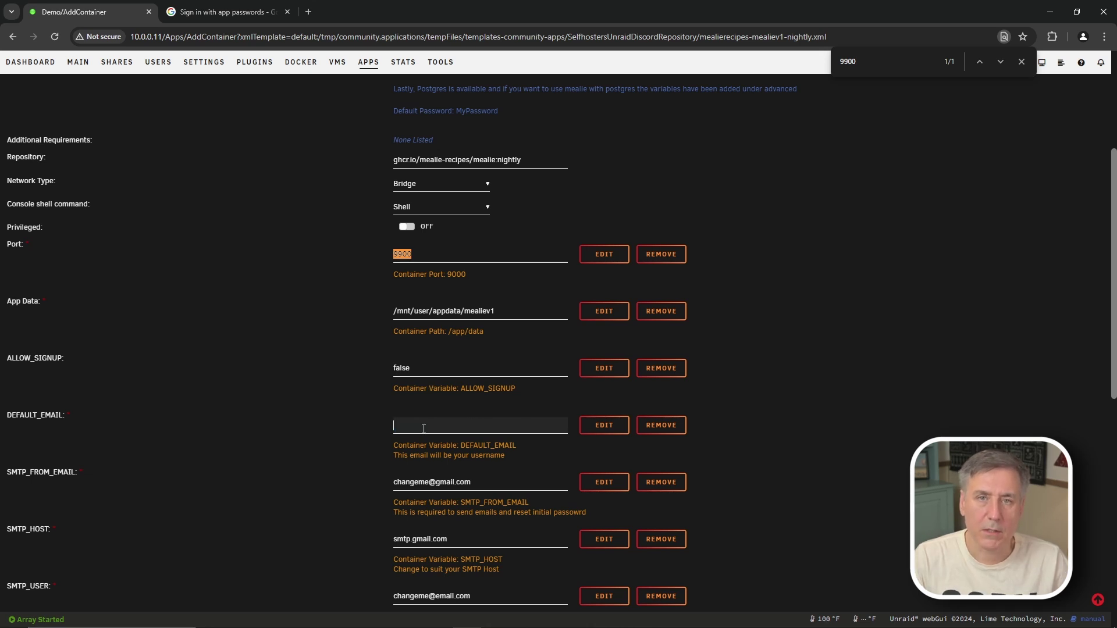
key(ctrl+v)
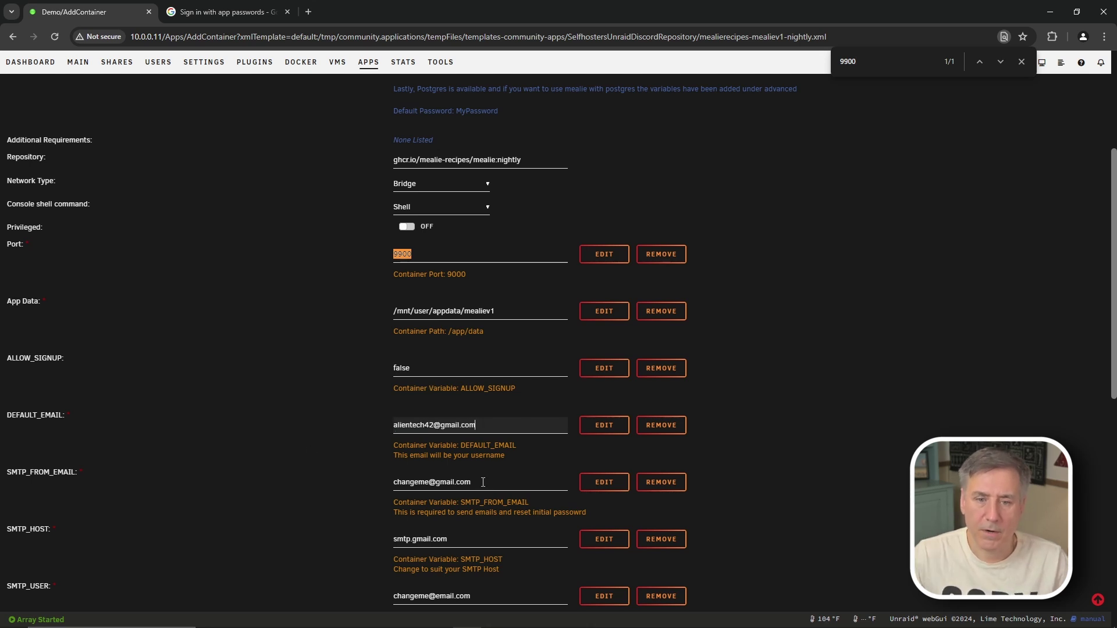
click(484, 482)
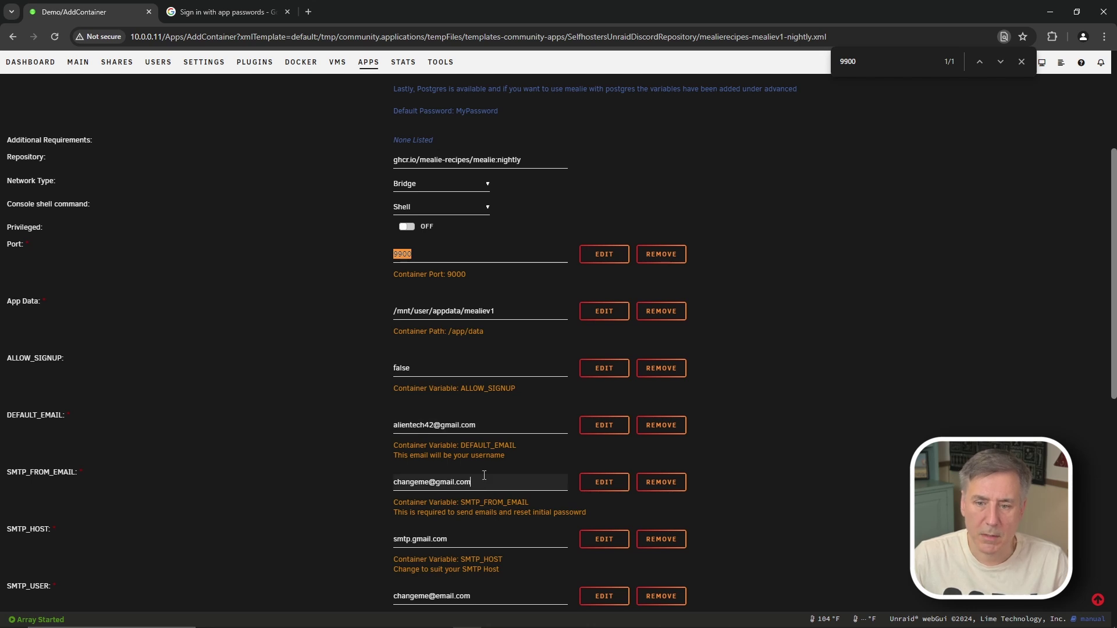
key(ctrl+a)
key(ctrl+v)
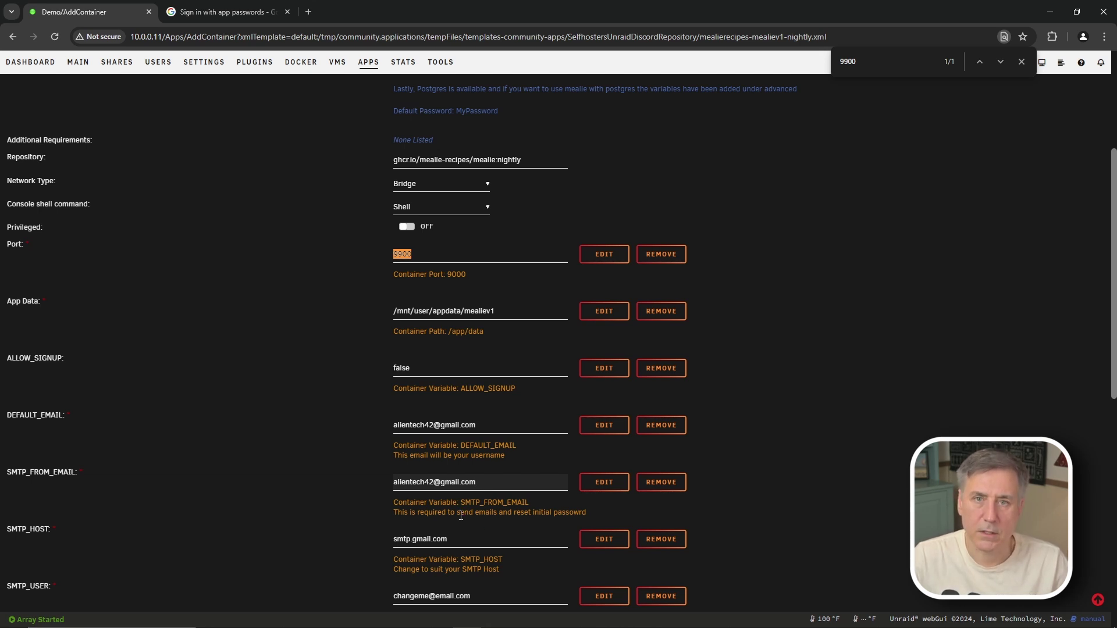
Step: Replace the SMTP_USER value with the user's Gmail address, then go to the app-passwords help article
scroll(474, 507, down, 1)
click(477, 537)
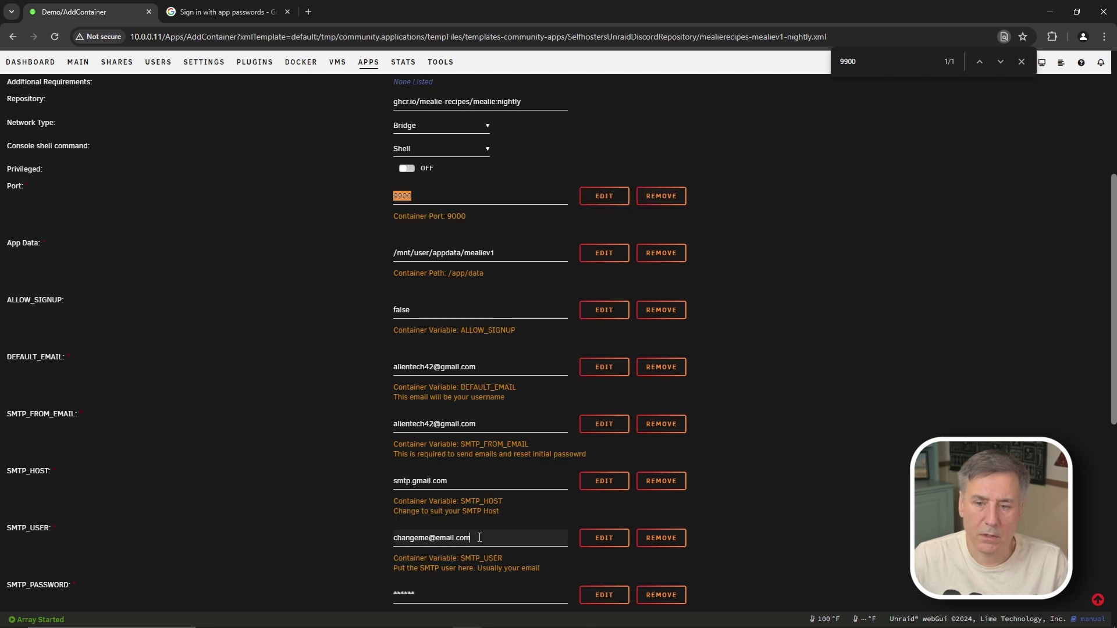
drag(477, 537, 379, 532)
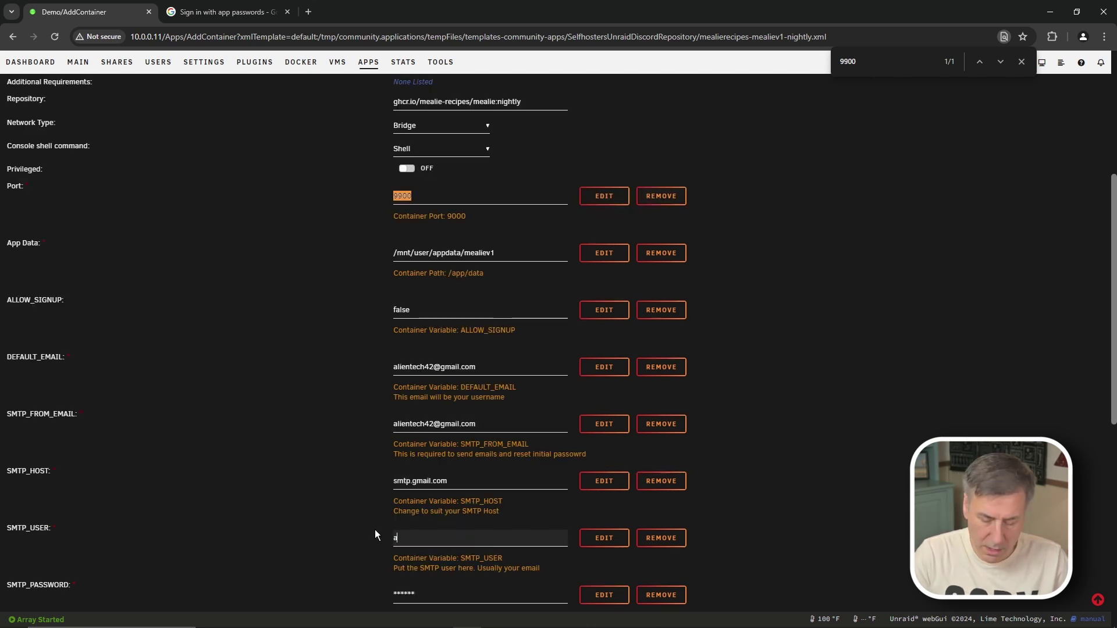
scroll(445, 506, down, 1)
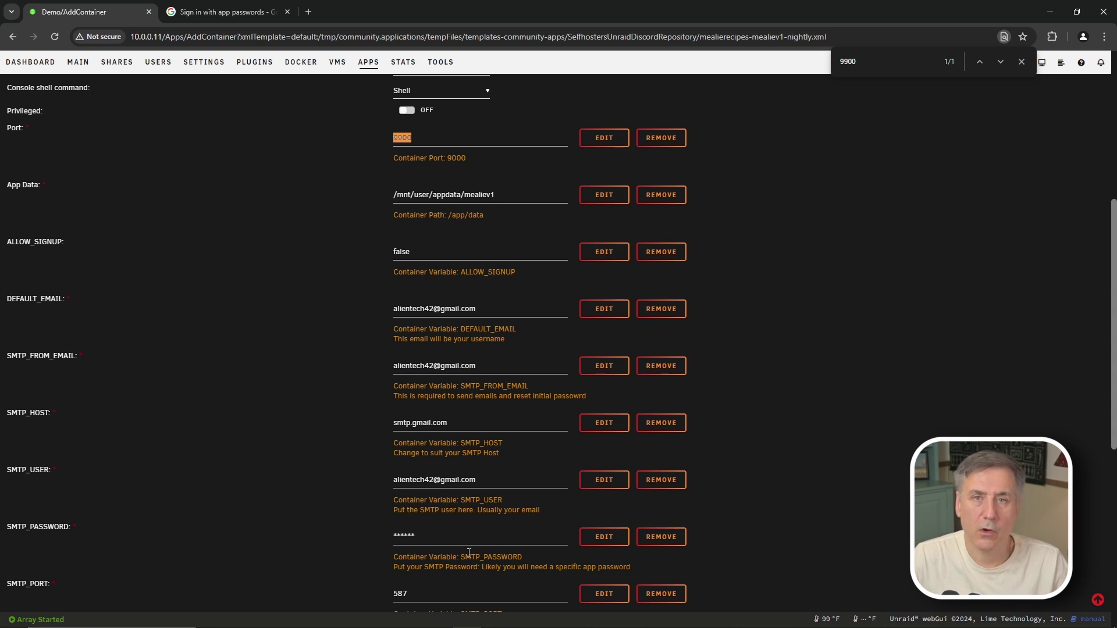
click(227, 12)
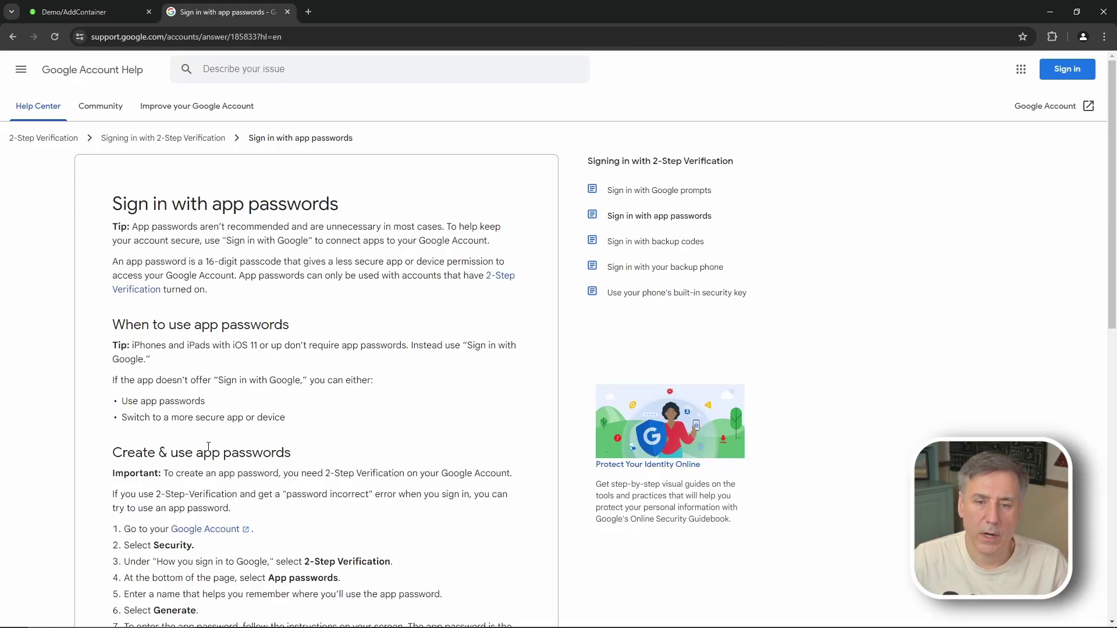
Step: Scroll the app-passwords article down to its eight 'Create & use app passwords' steps
scroll(223, 403, down, 3)
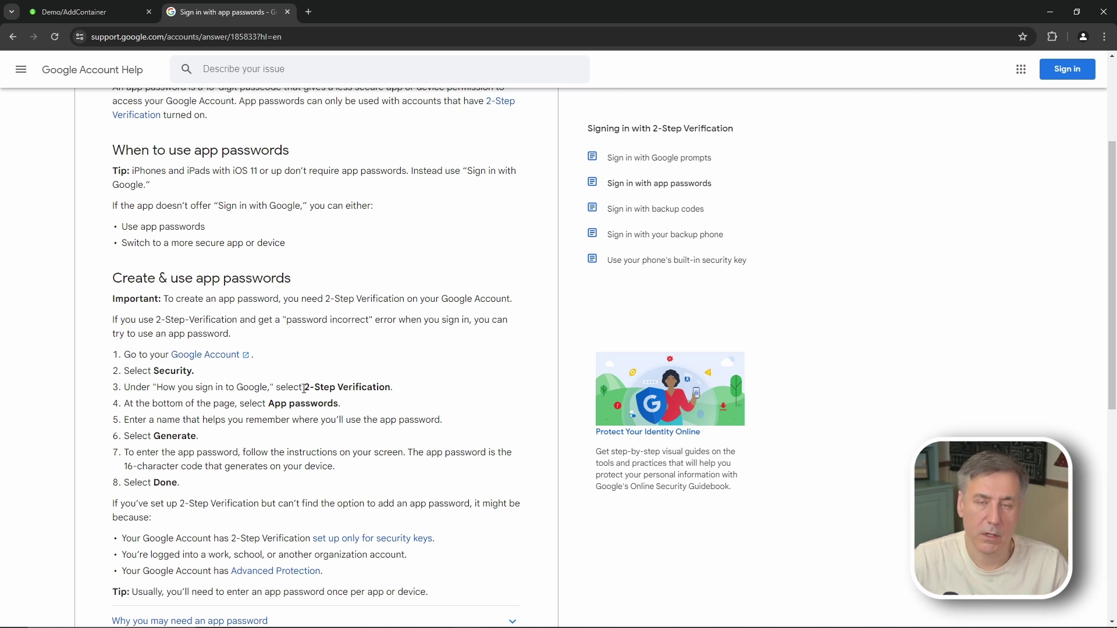
scroll(244, 358, down, 1)
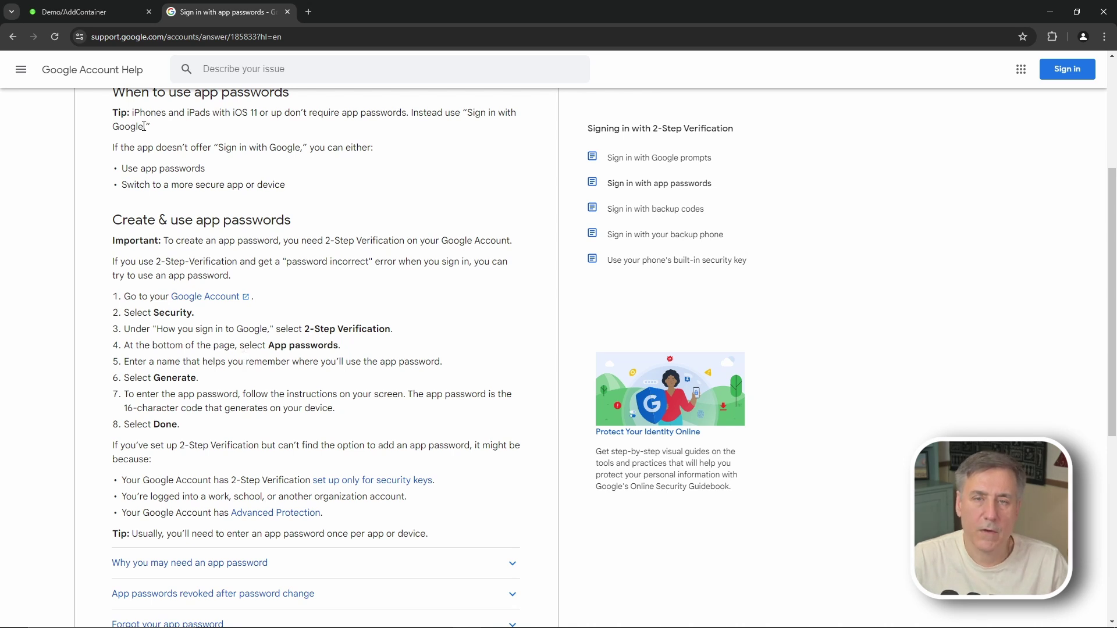
Step: Back on the mealiev1 form, select the SMTP_PASSWORD value and move on to BASE_URL
click(79, 12)
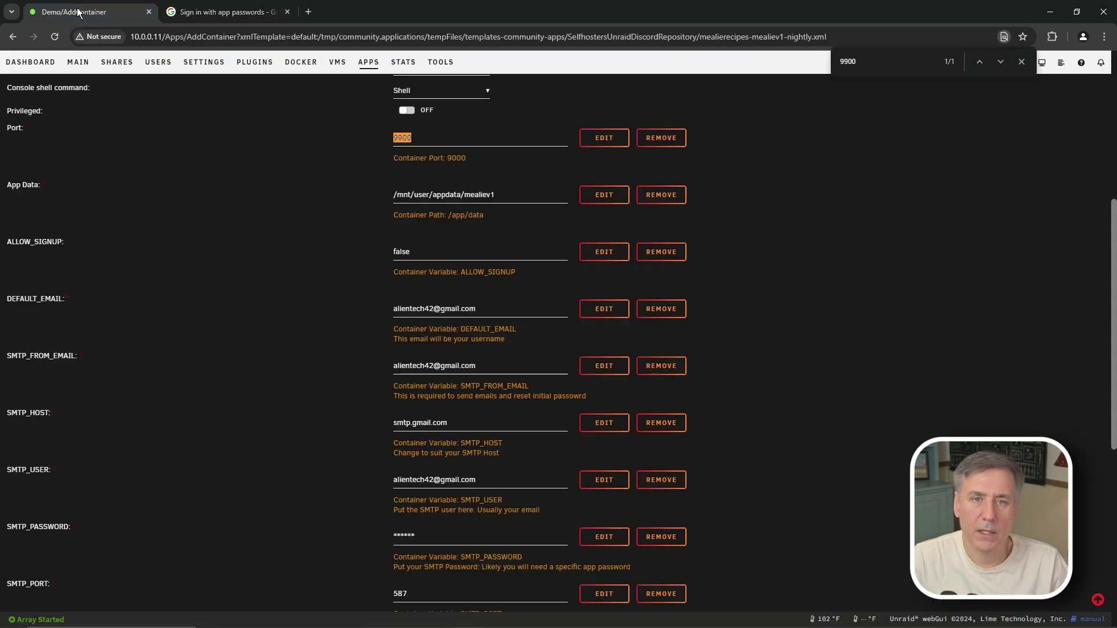
drag(441, 532, 324, 536)
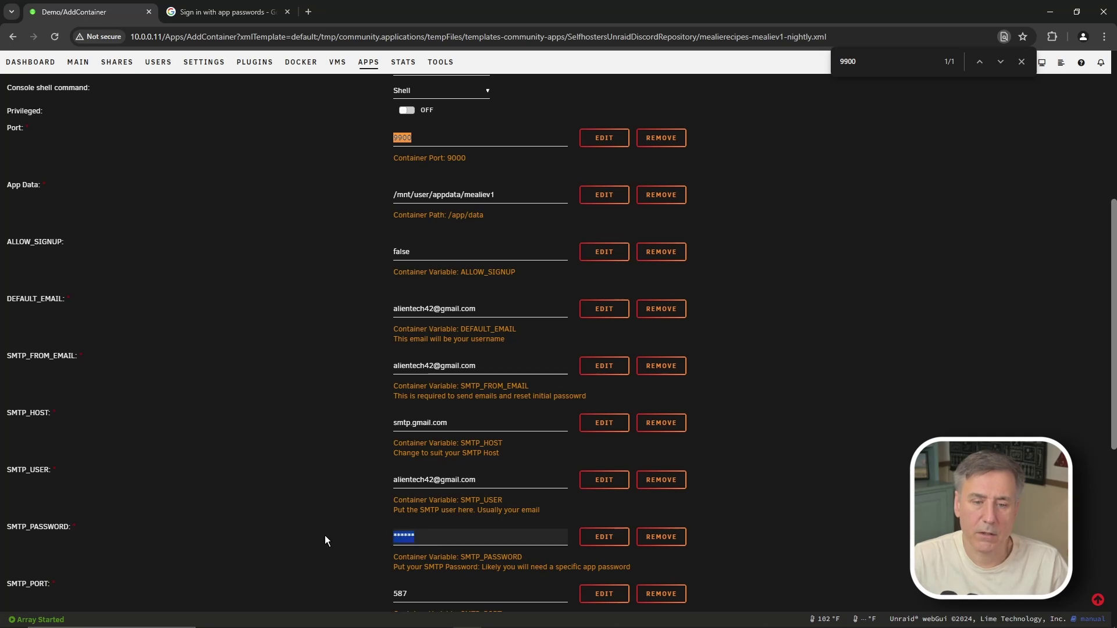
scroll(431, 473, down, 3)
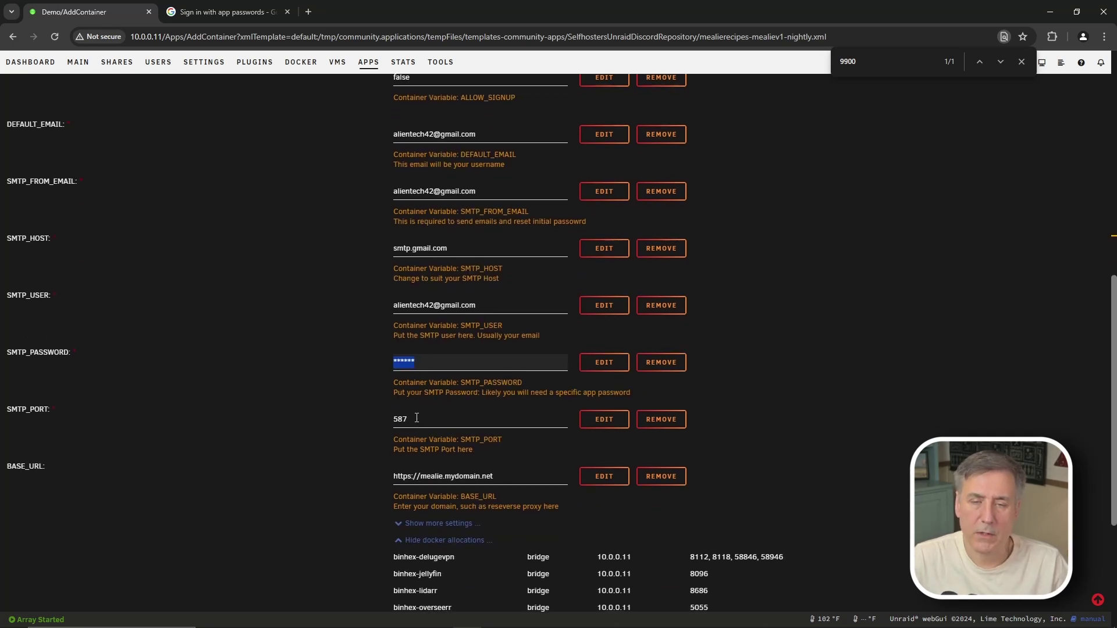
click(507, 473)
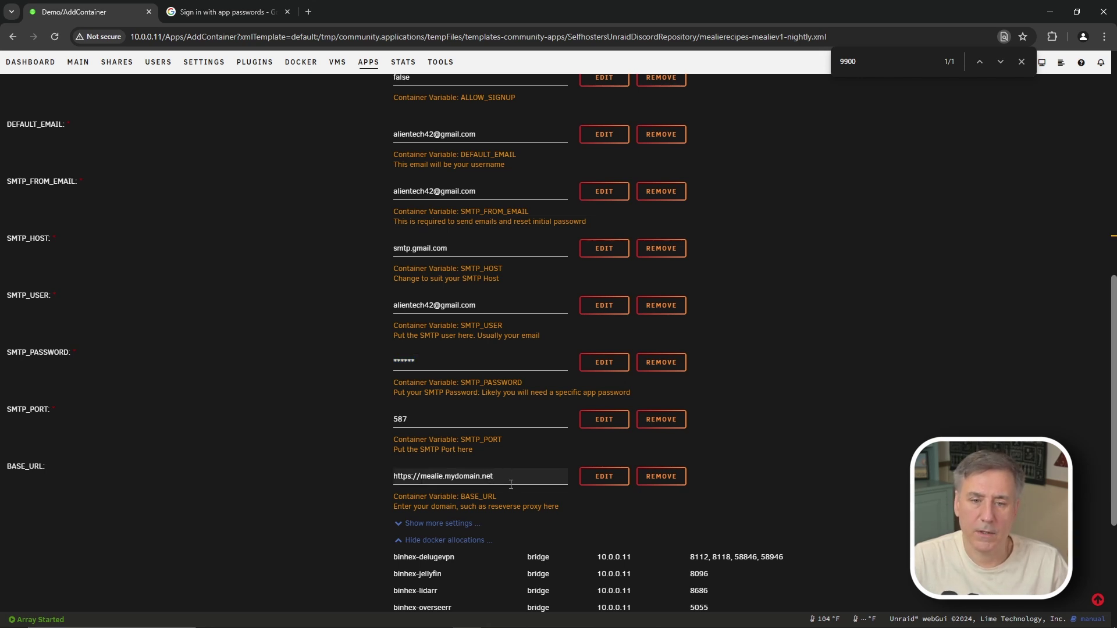
Step: Apply the template to create the mealiev1 container, finish, and close its info panel
scroll(500, 466, down, 4)
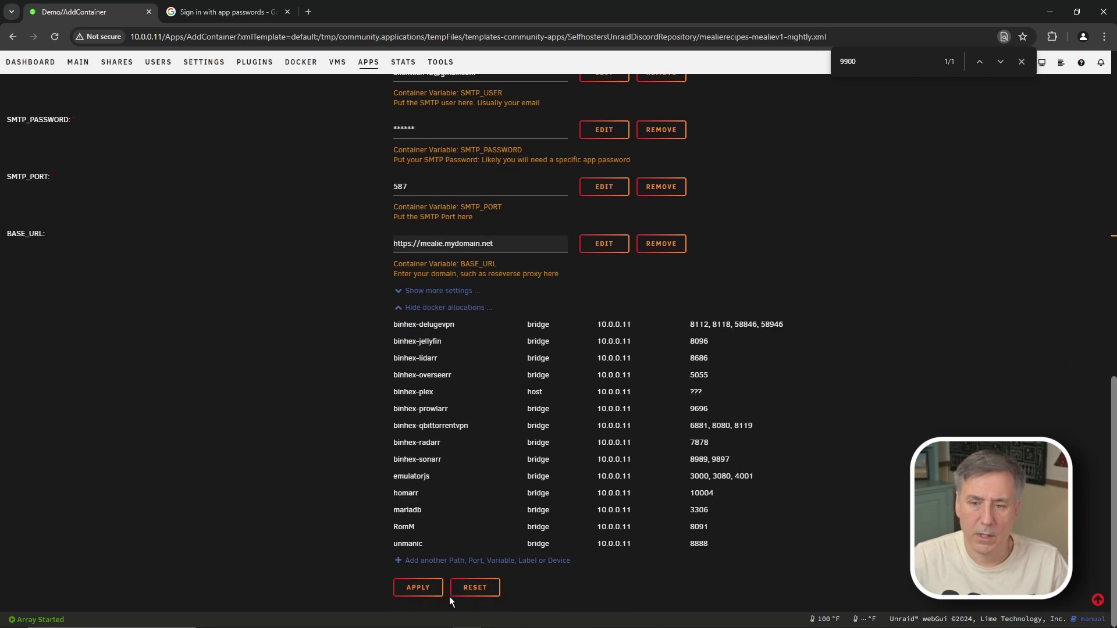
click(418, 587)
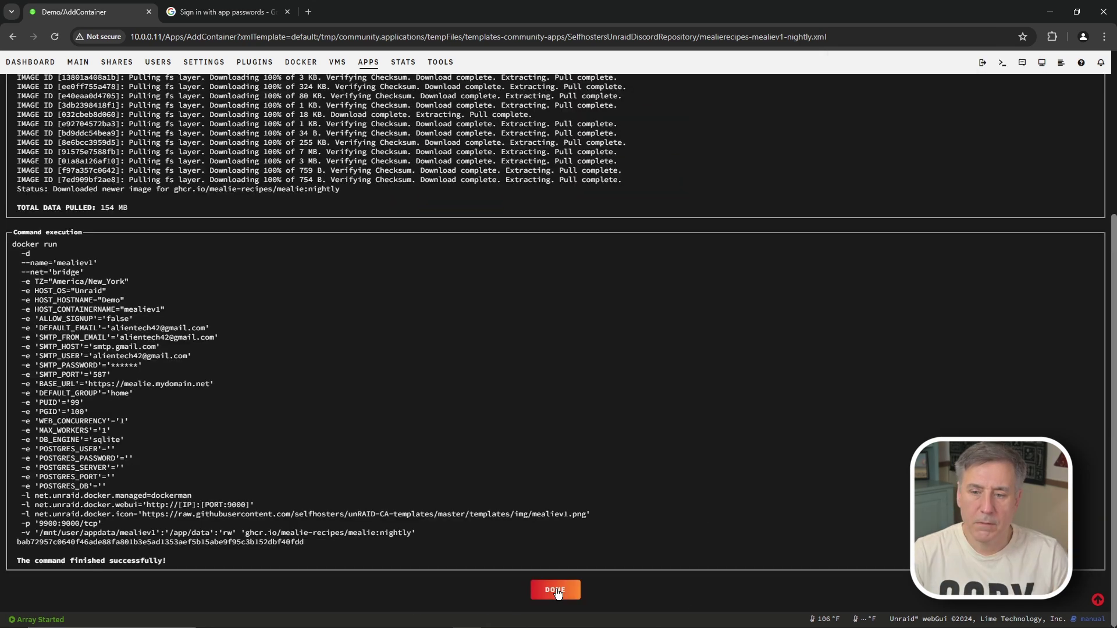
click(556, 590)
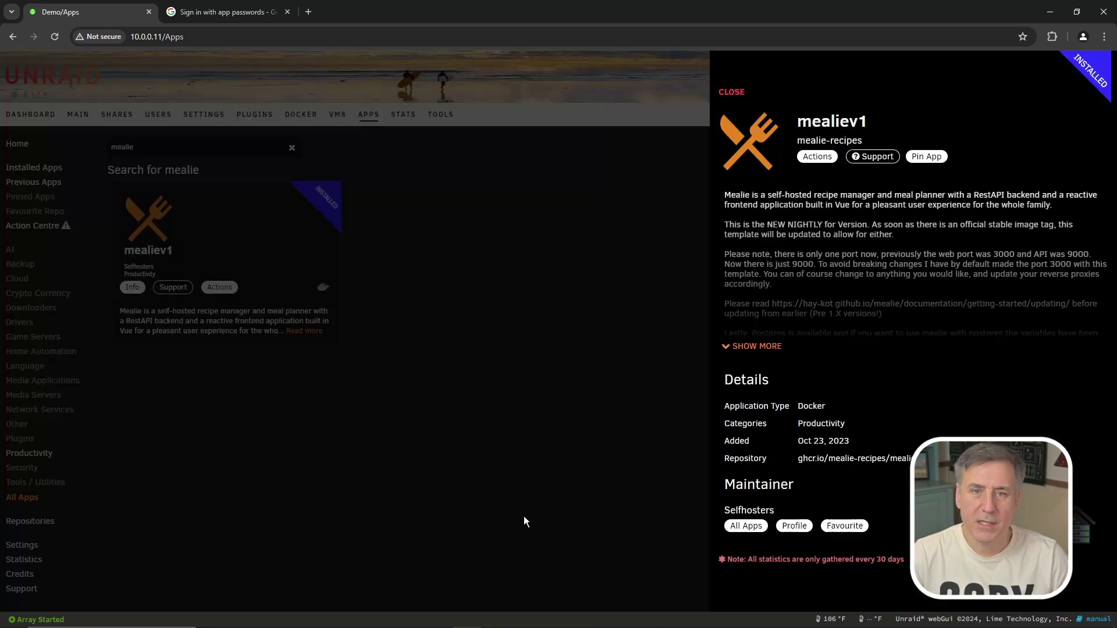
click(521, 471)
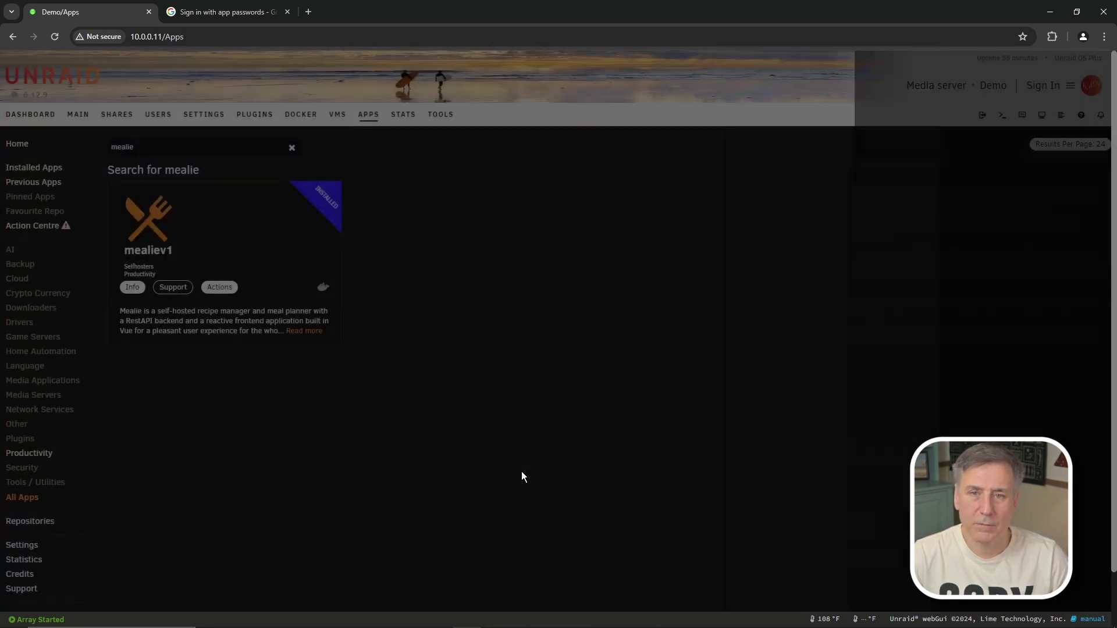
Step: Open Mealie's web interface from the mealiev1 container in the Docker list
click(301, 114)
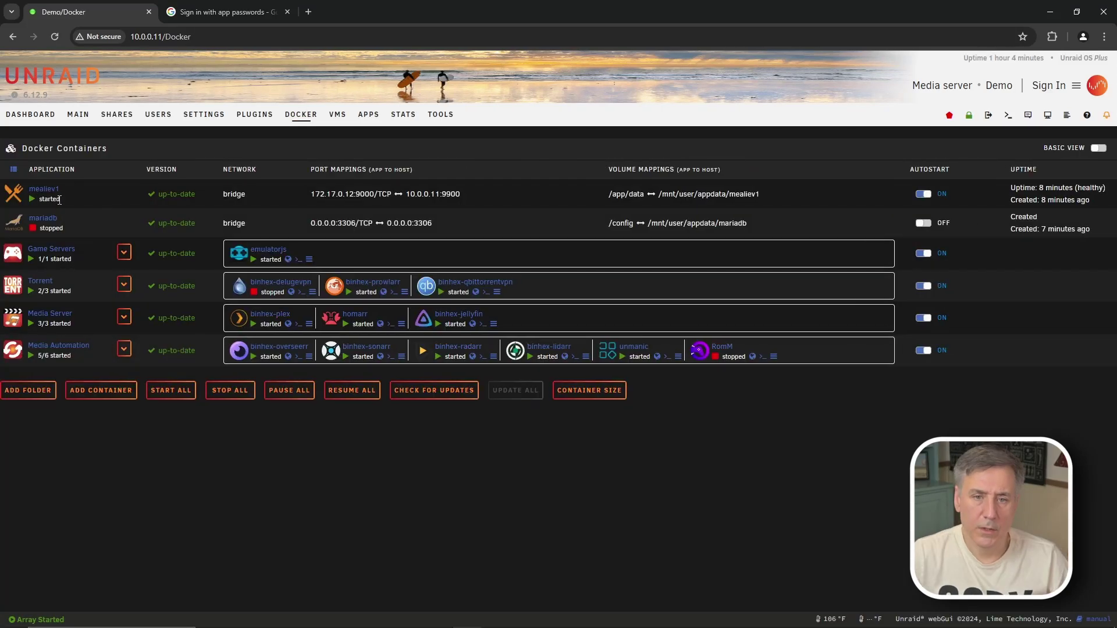
click(14, 193)
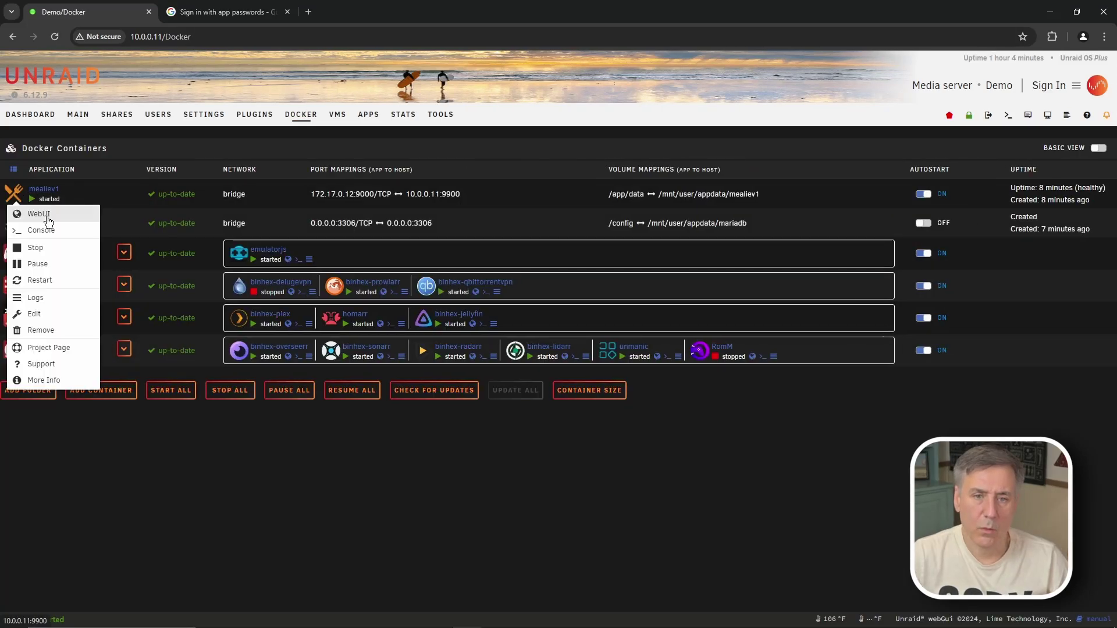
click(48, 220)
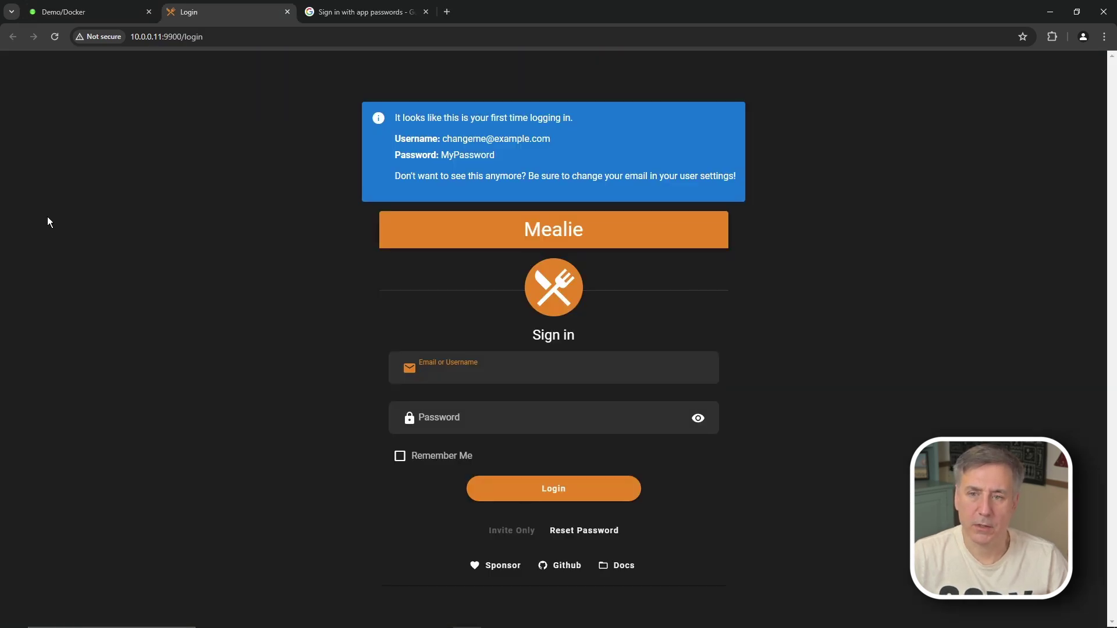
click(534, 181)
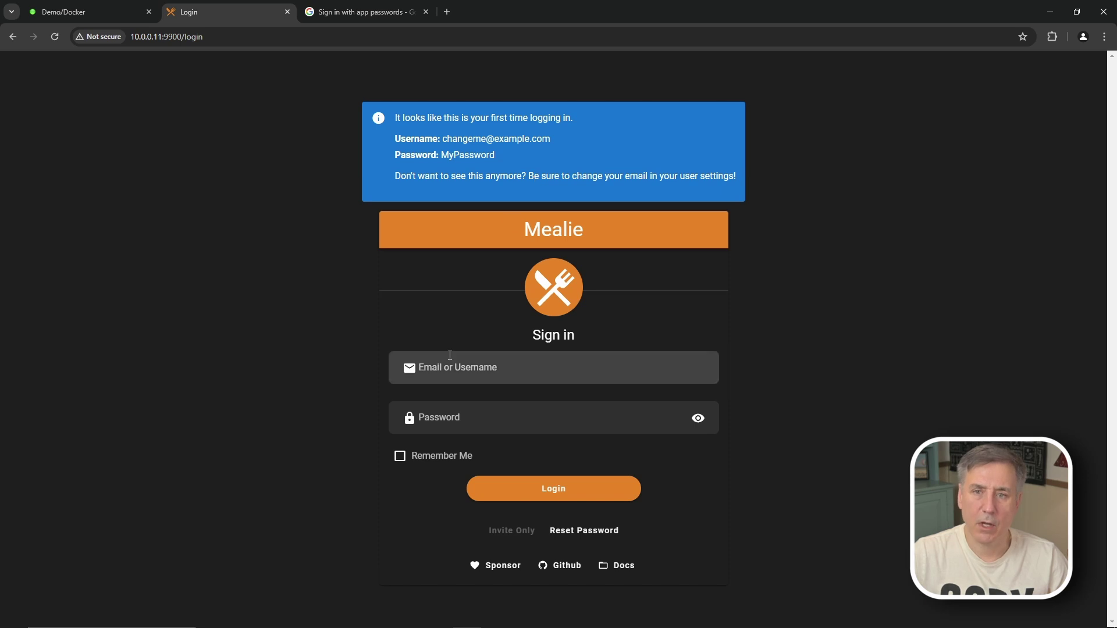
Step: Log in with the default first-time email and password, dismissing the browser's password prompts
click(446, 366)
text(changeme@ex)
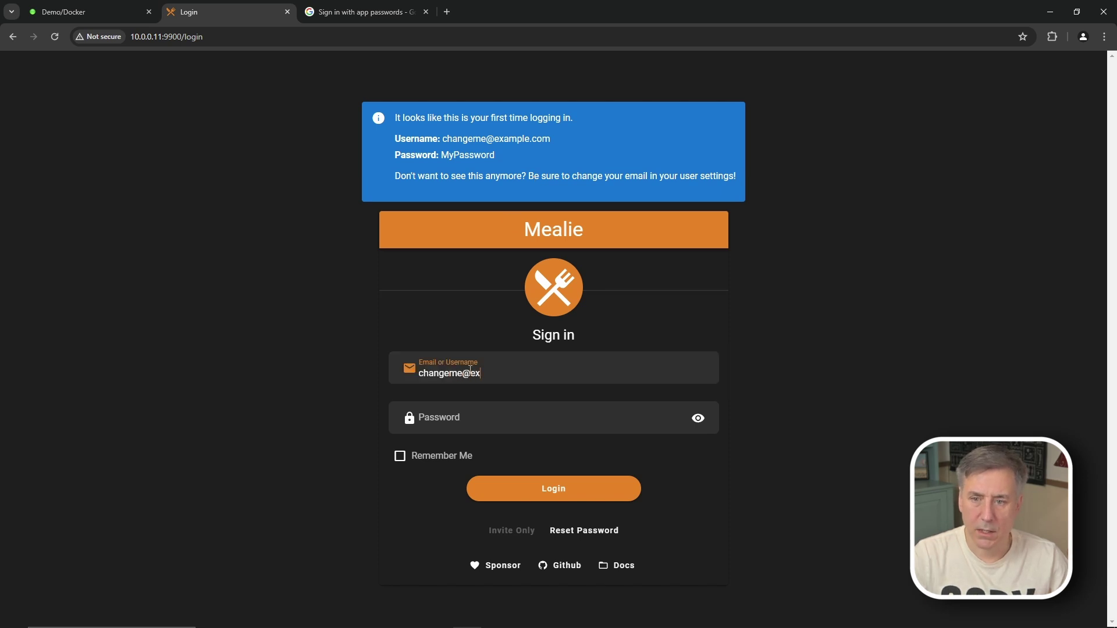
text(ample.com)
key(Tab)
text(MyPassword)
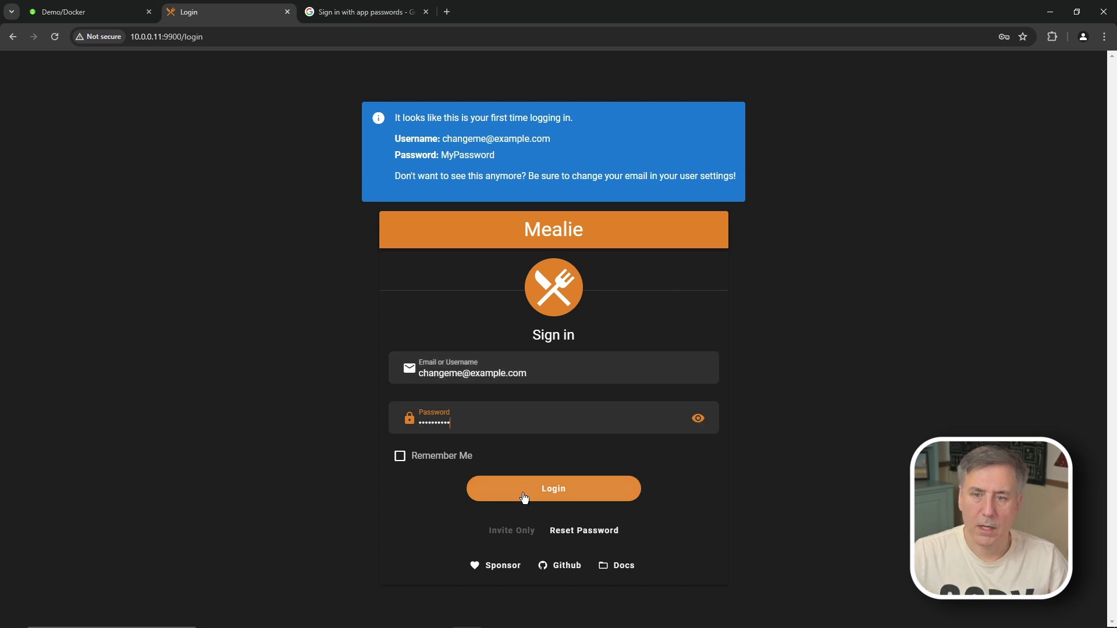
click(528, 494)
click(666, 196)
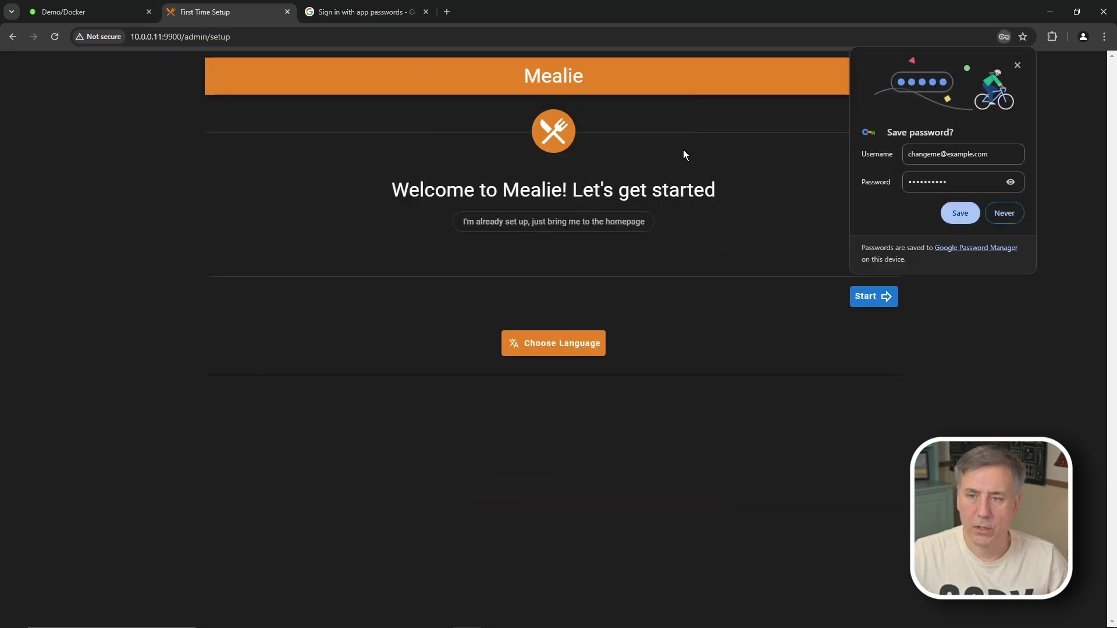
click(1014, 208)
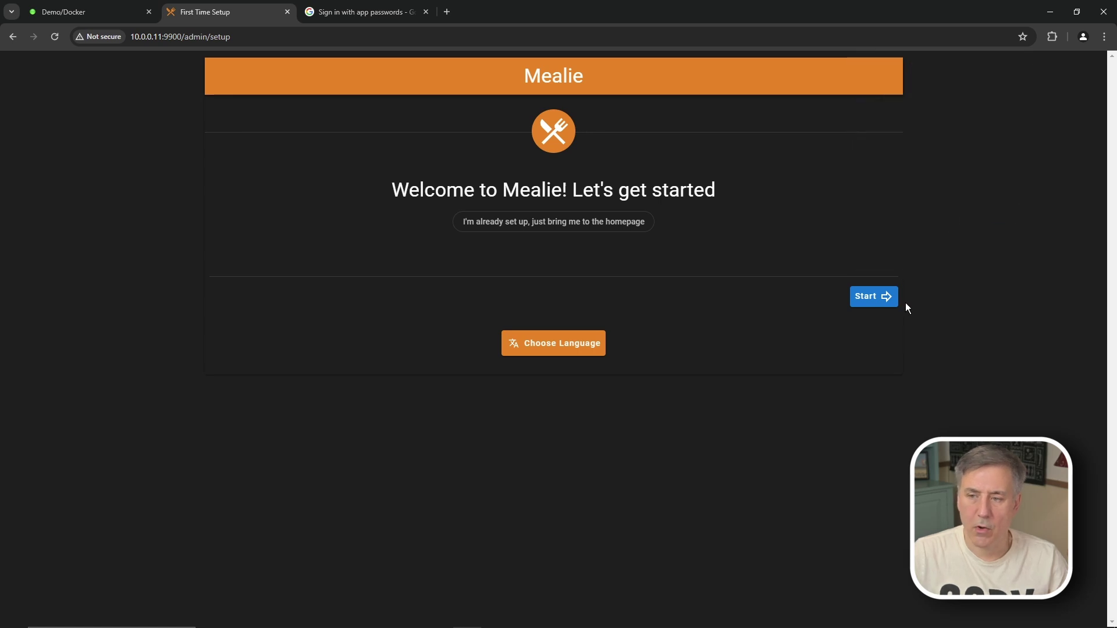
Step: Enter the admin's username, full name, Gmail address and password, keeping Use Seed Data on
click(878, 298)
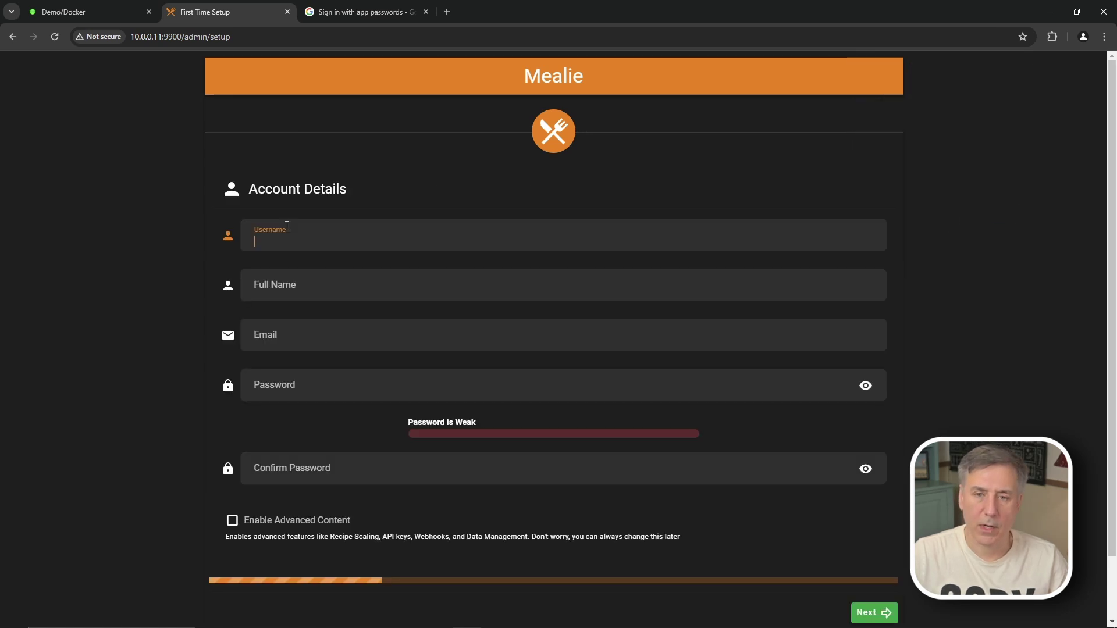
text(Jeff)
key(Tab)
text(Jeff)
key(Tab)
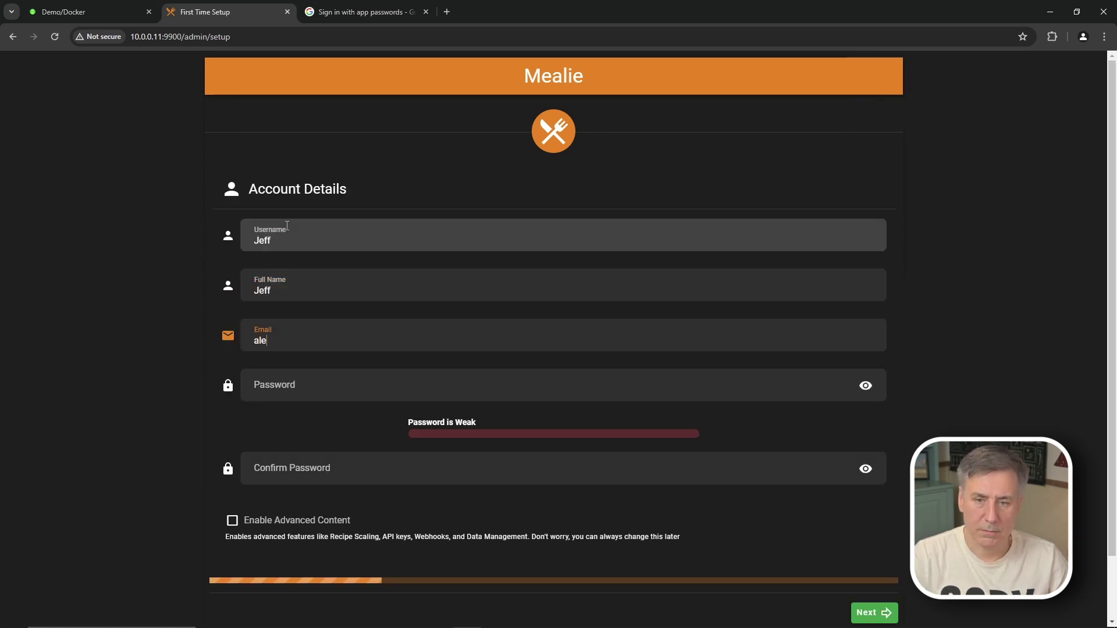
key(Tab)
text(********)
key(Tab)
text(********)
click(875, 613)
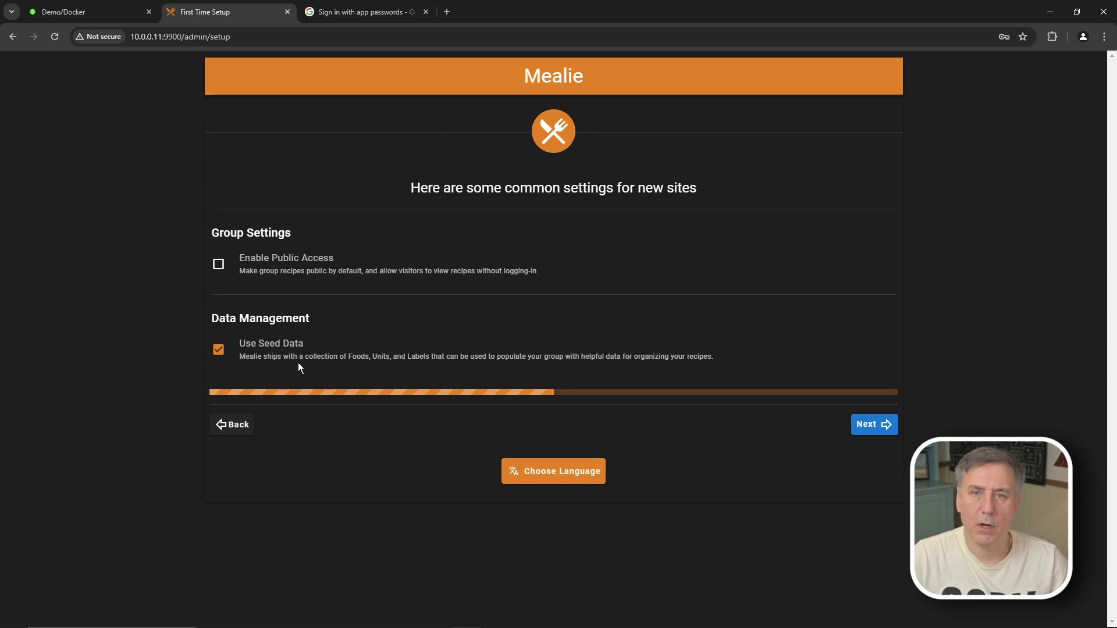
click(871, 424)
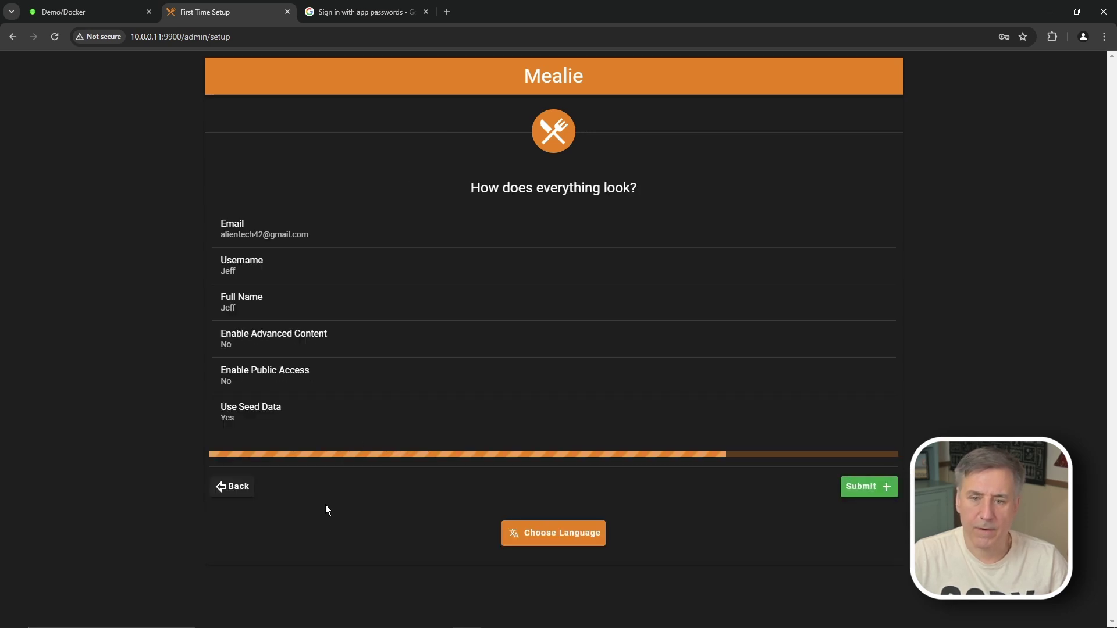
Step: Submit the reviewed setup (public access off, seed data on) to reach Setup Complete
click(870, 487)
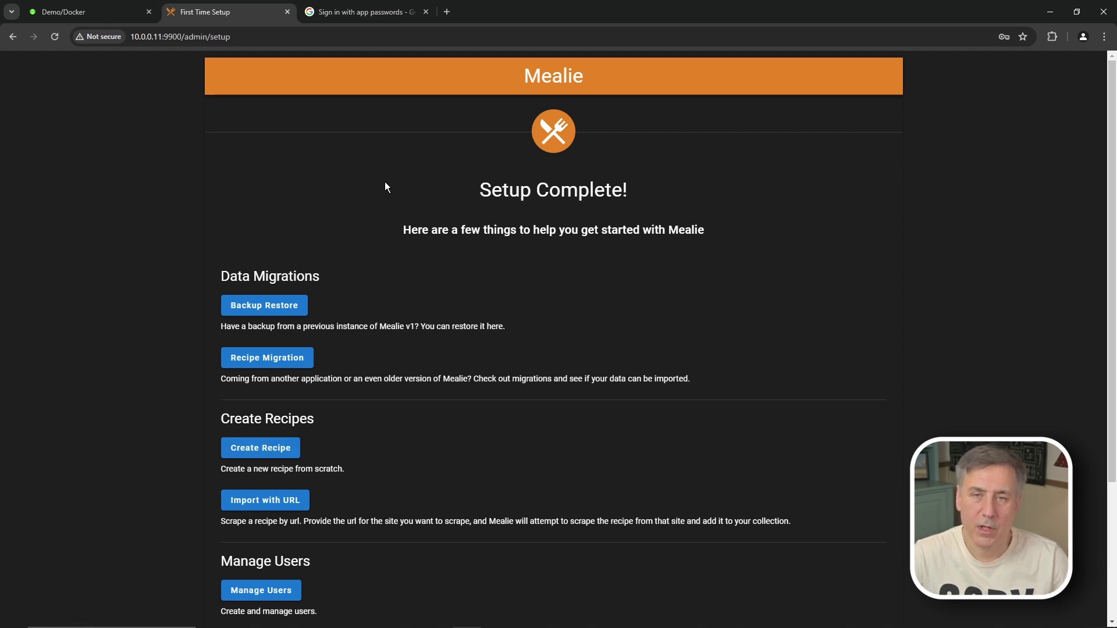
Step: Create a new recipe named 'Grandmothers Secret Recipe'
click(250, 448)
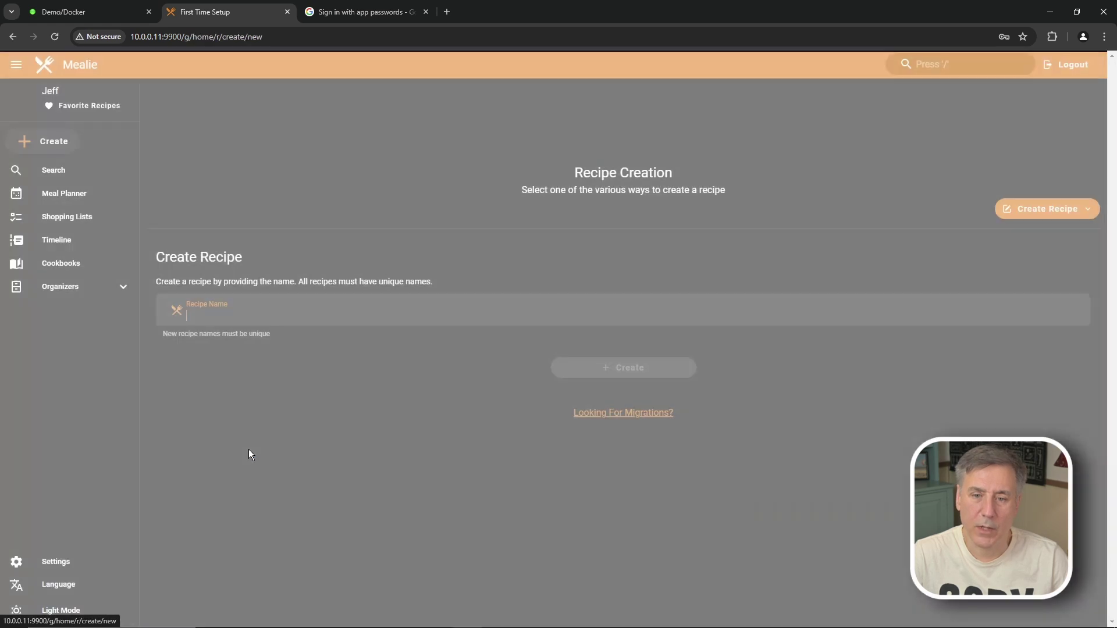
text(G)
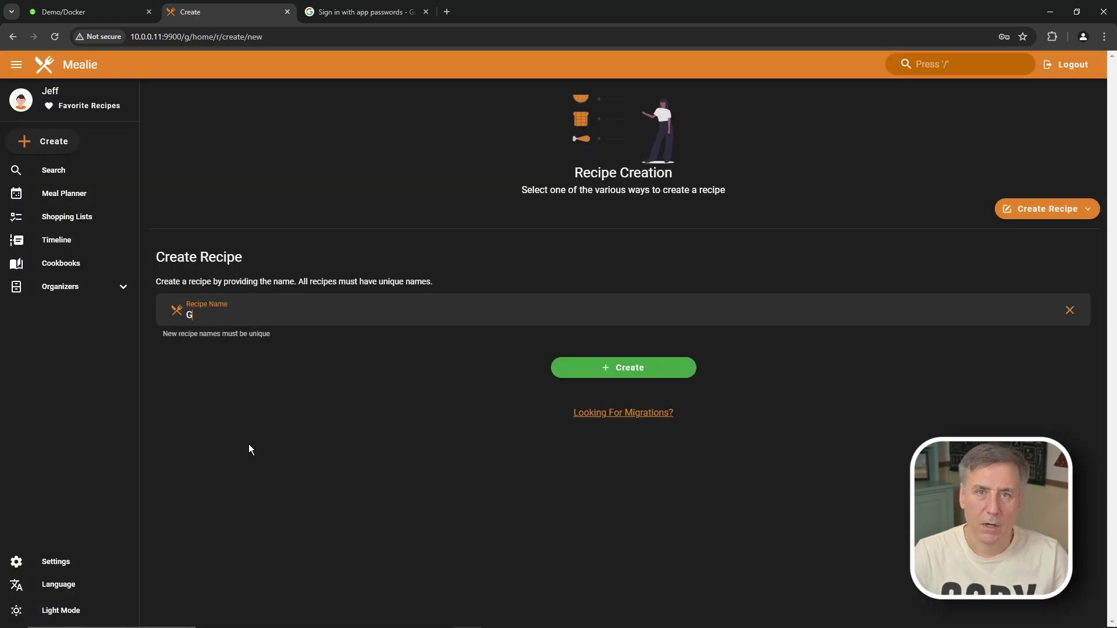
text(randmothers Secret Recipe)
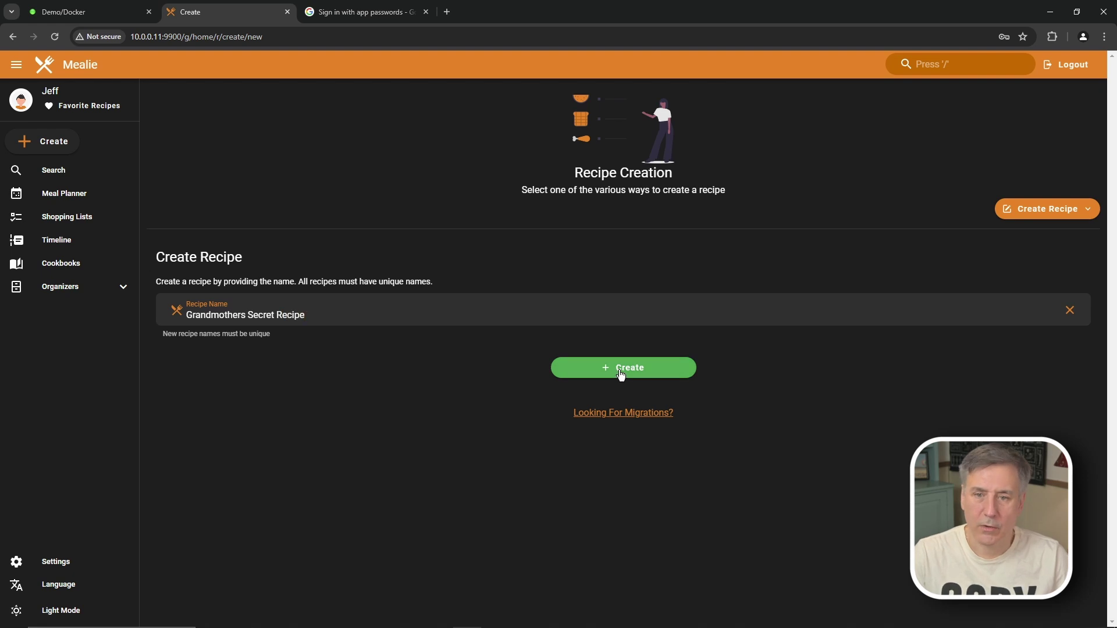
click(621, 372)
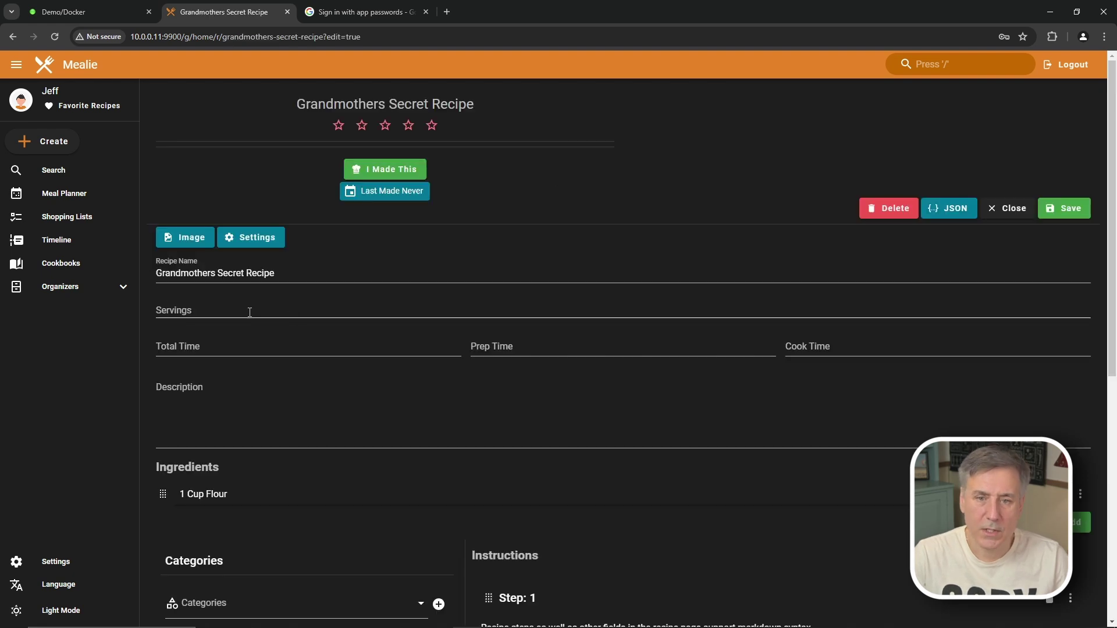
Step: Set 4 servings, 1 Hour total, 10 Minutes prep and 50 Minutes cook time
click(181, 307)
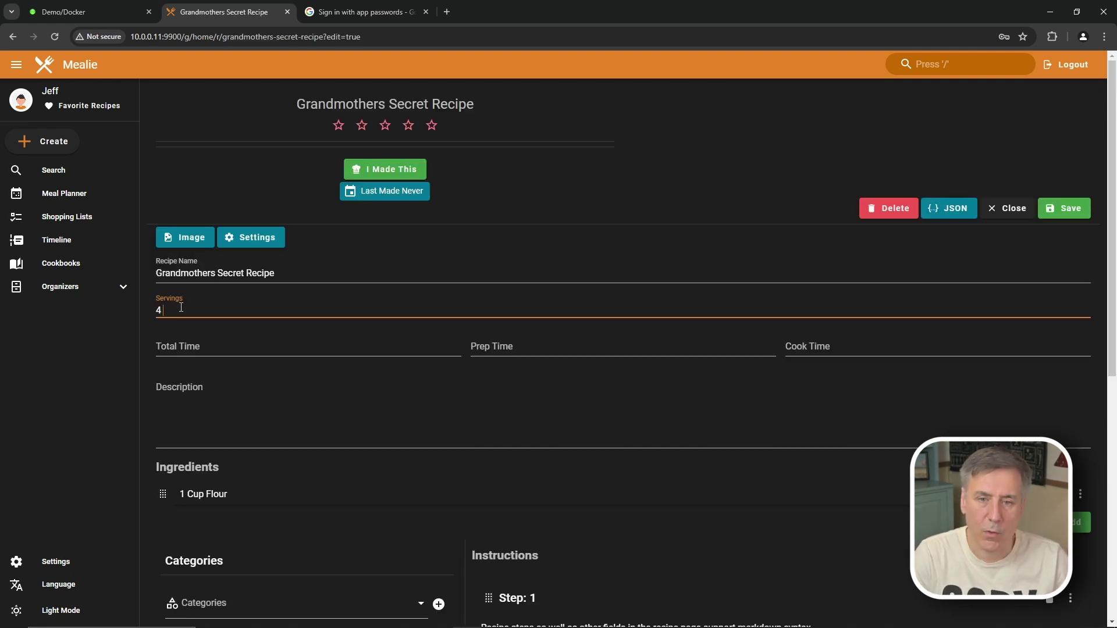
click(215, 344)
text(1 Hour)
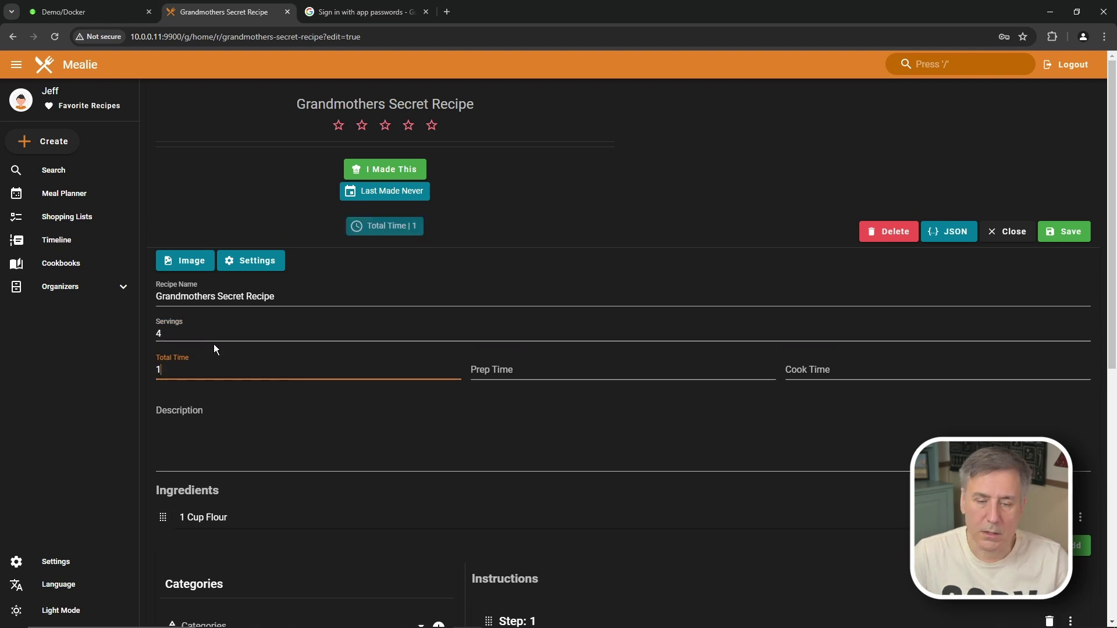
click(498, 367)
text(10 Minutes)
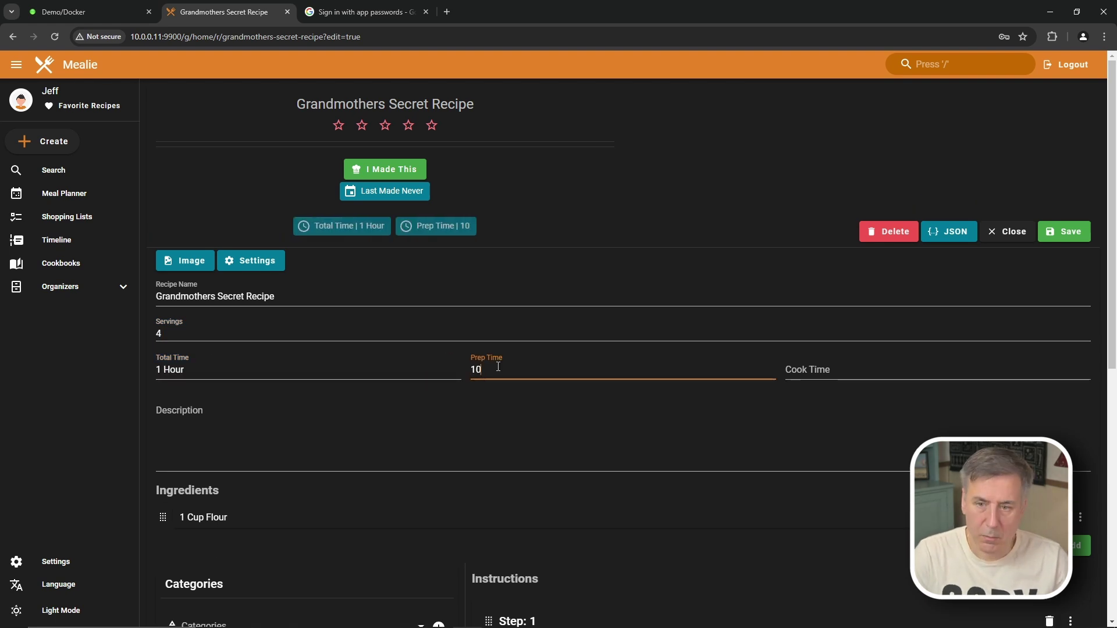
key(Tab)
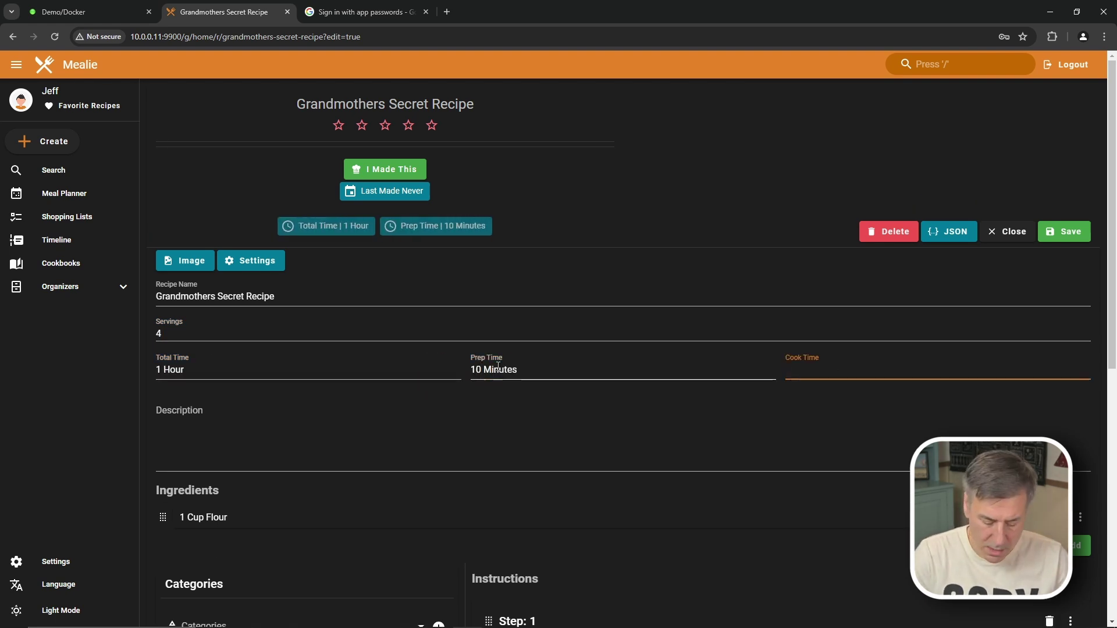
text(50)
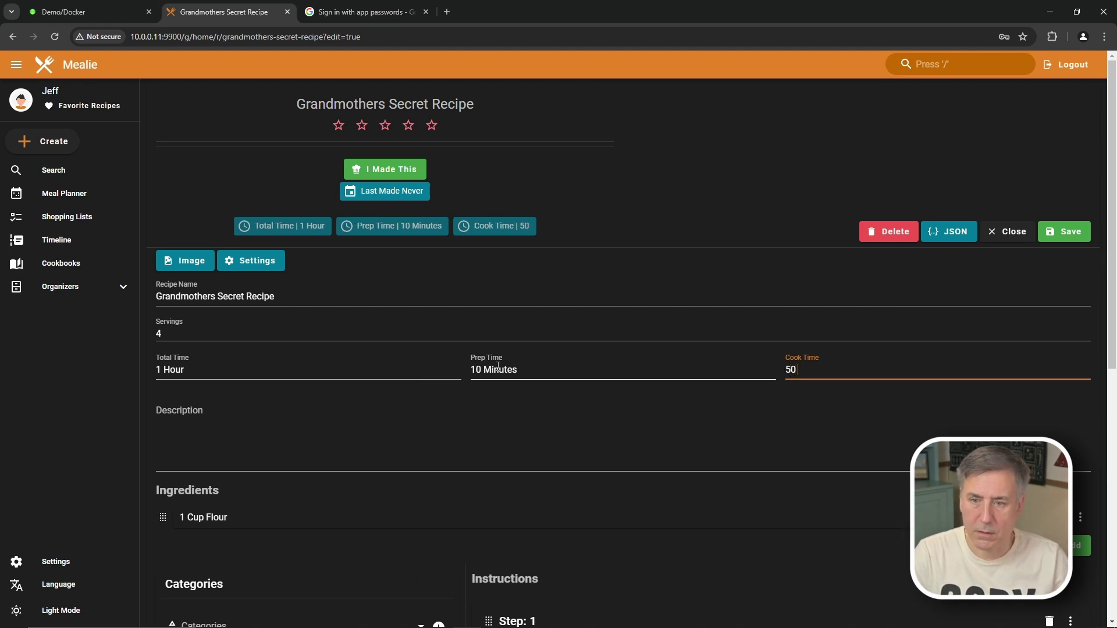
text( Minutes)
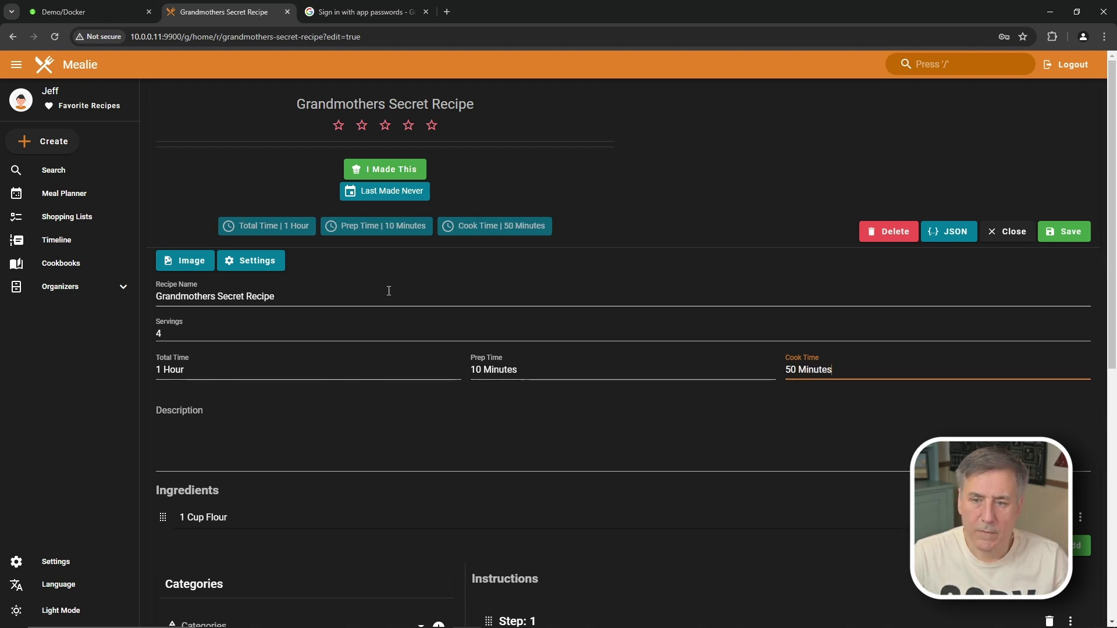
Step: Write the description 'The best recipe my Grandmother ever made!'
click(189, 446)
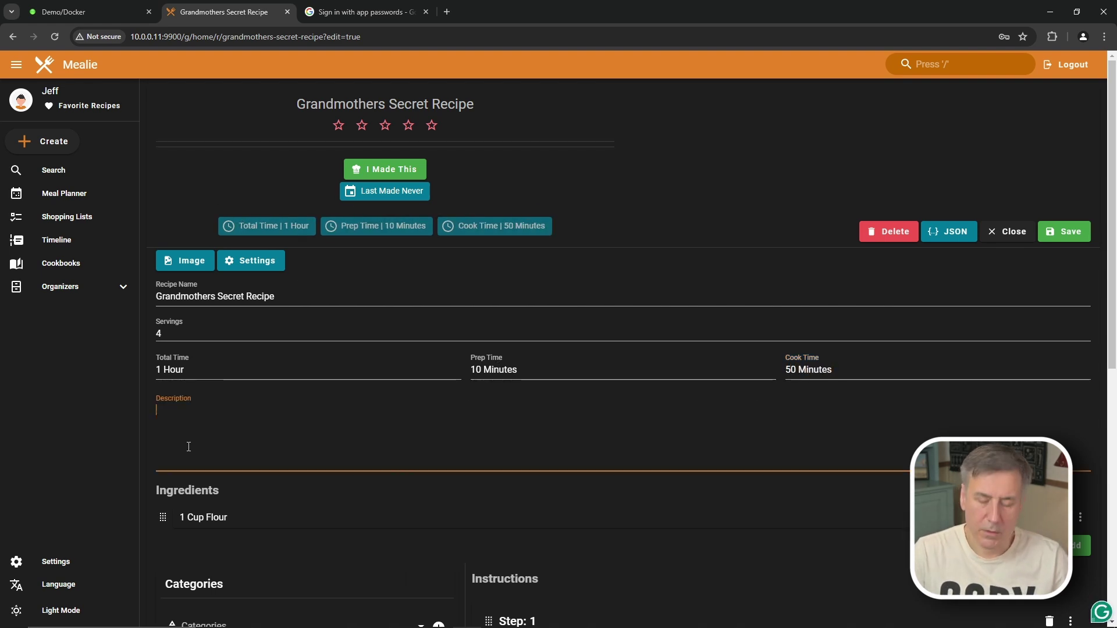
text(The thi)
key(BackSpace)
key(BackSpace)
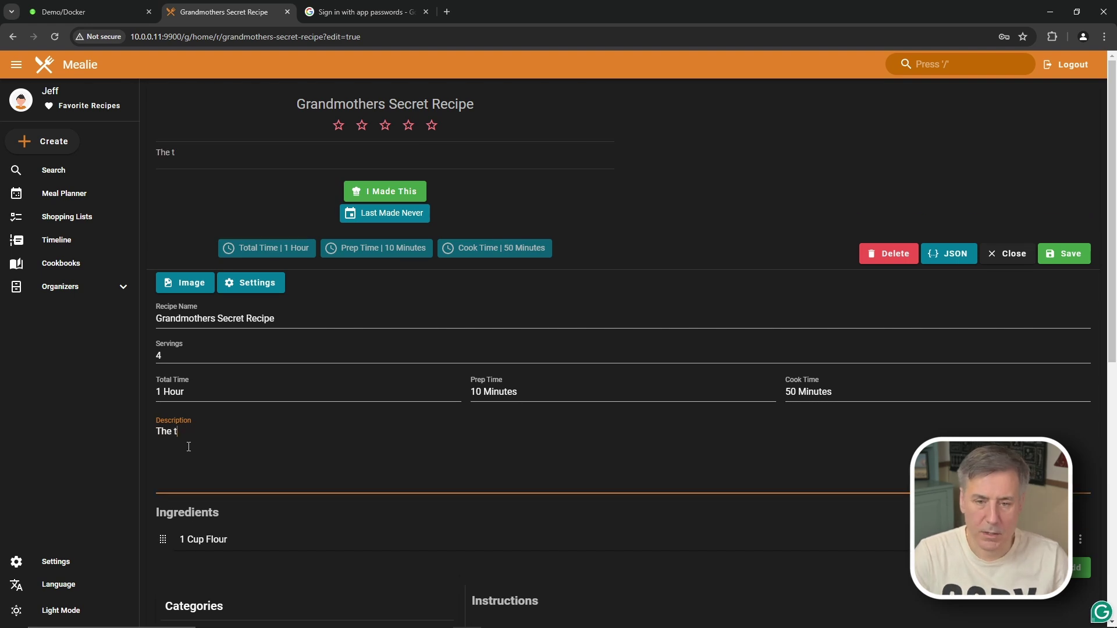
key(BackSpace)
text(best recipie)
key(BackSpace)
key(BackSpace)
text(e my Grandmother )
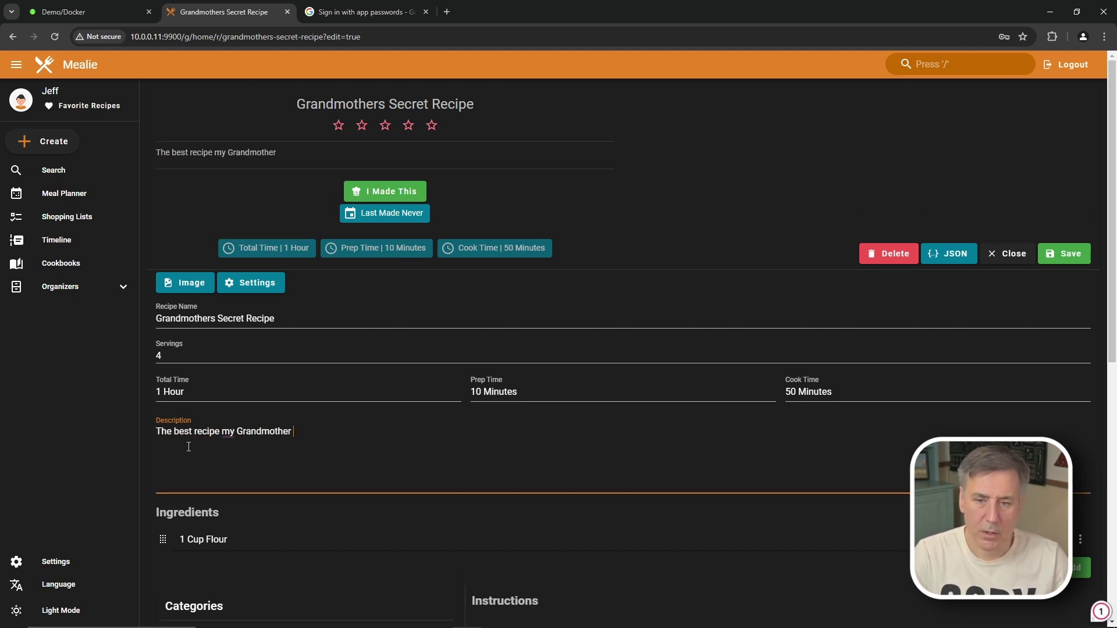
text(ever made!)
Step: Add the ingredients 3 Cup Sugar, 1 tbls Water and 2/3 cup Vanilla
scroll(219, 419, down, 2)
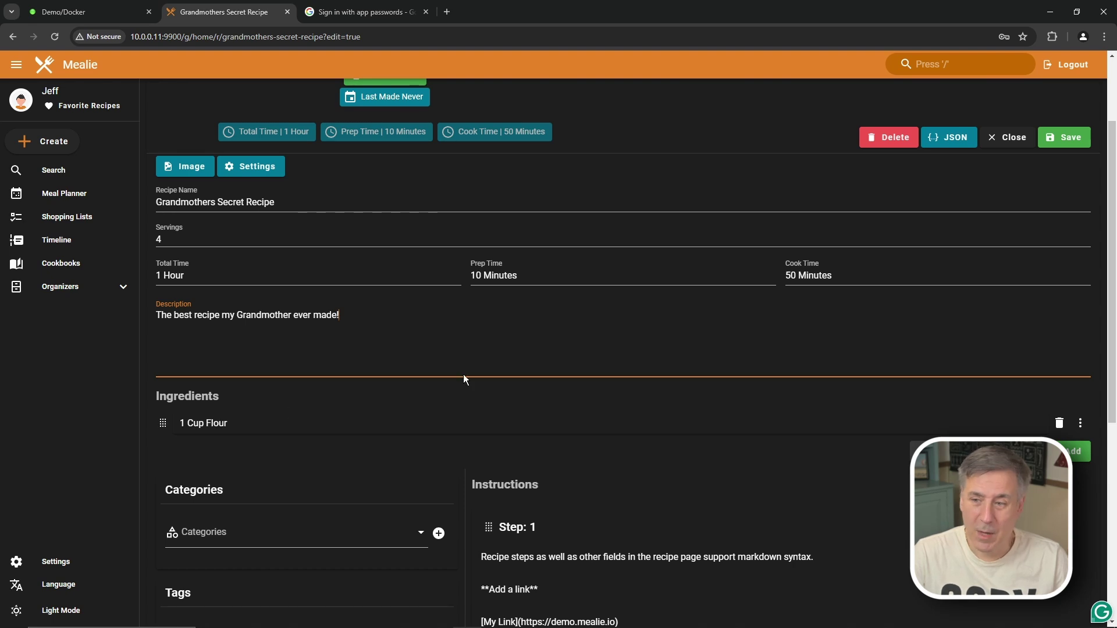
scroll(291, 405, down, 1)
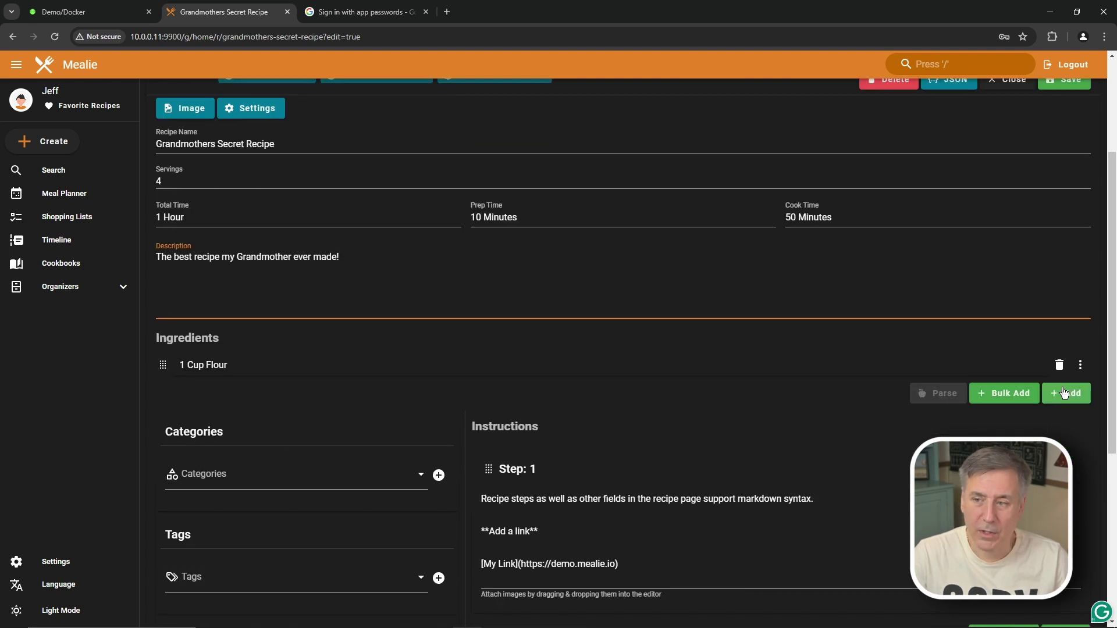
click(1067, 393)
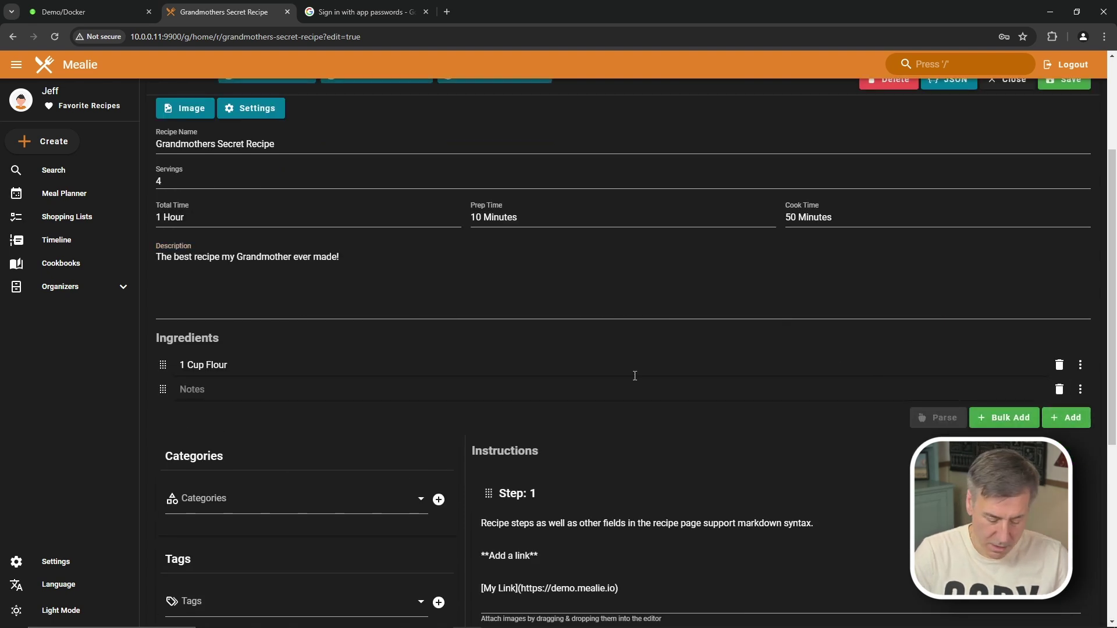
text(3 Cup Sug)
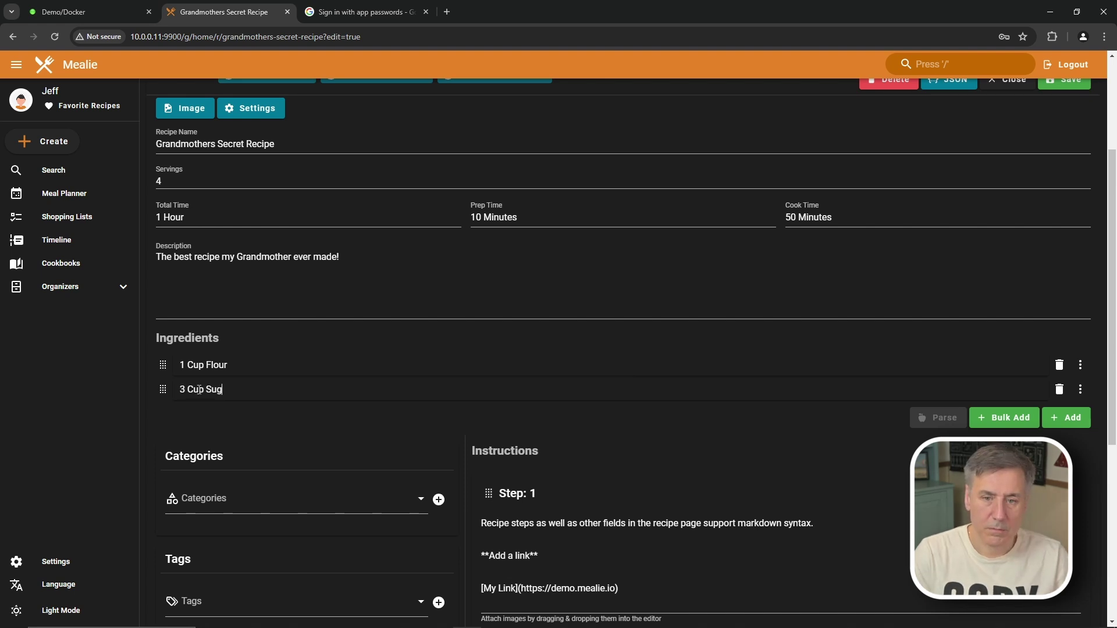
text(ar)
key(Return)
text(1)
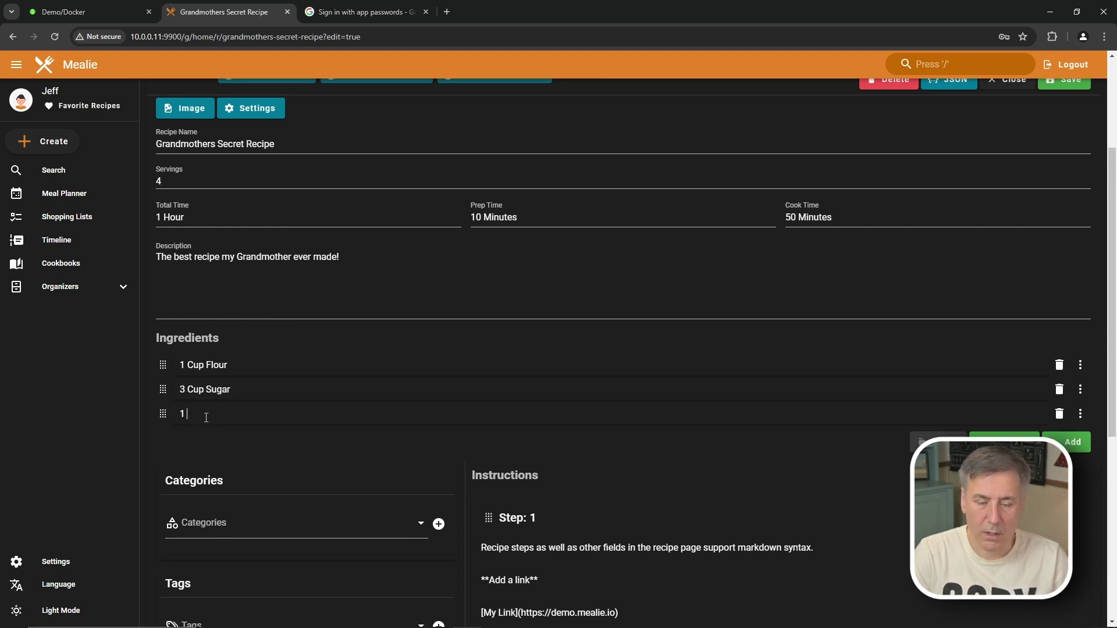
text( tbls Water)
key(Return)
text(2/3 )
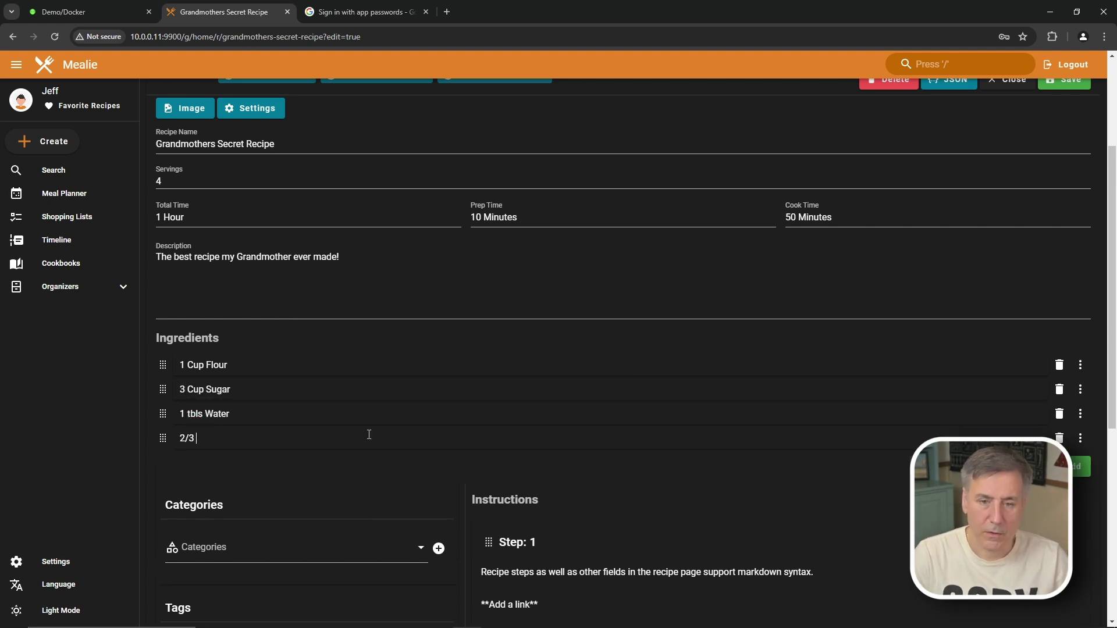
text(cup Vanilla)
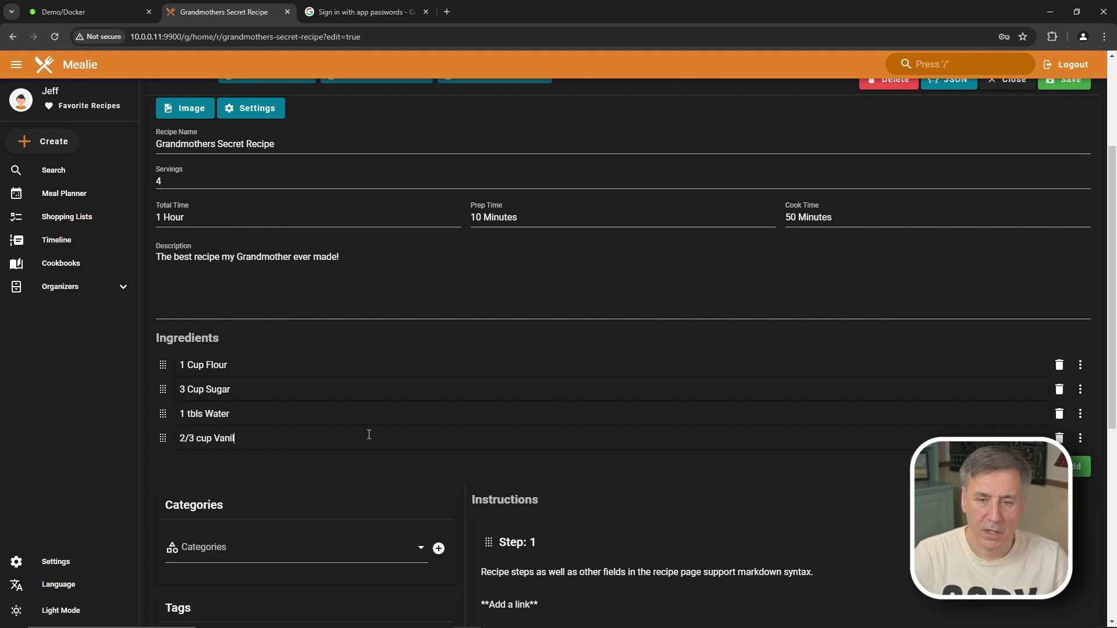
scroll(369, 434, down, 3)
Step: Enter the steps 'Mix dry ingredients', 'Add wet ingredients', 'Mix well' and 'Bake 50 minutes at 300°'
drag(619, 463, 467, 386)
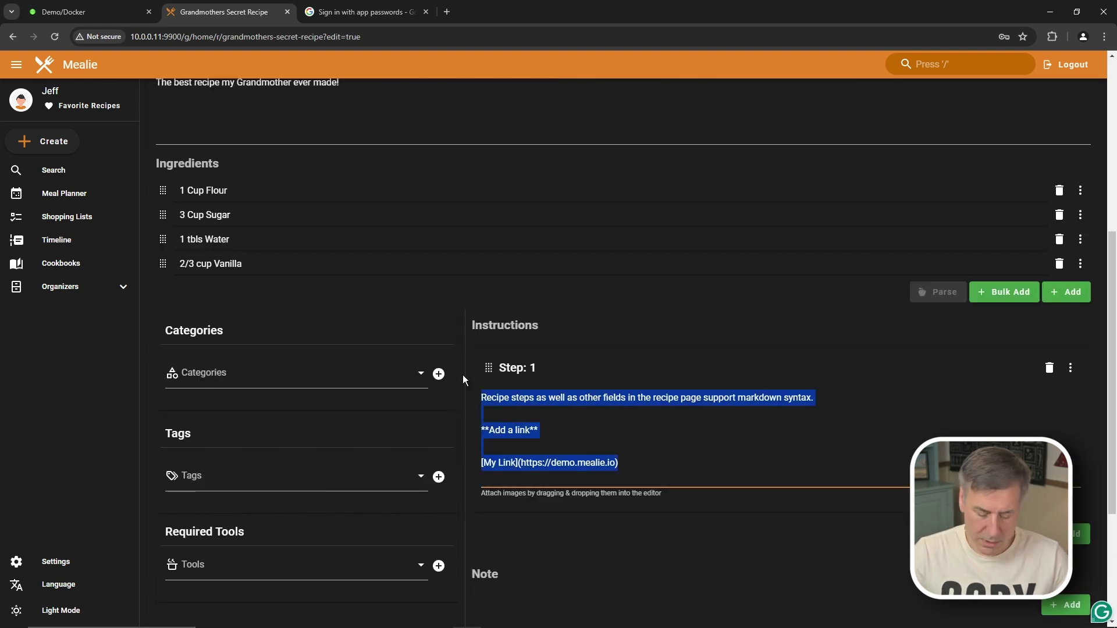
text(Mix dry)
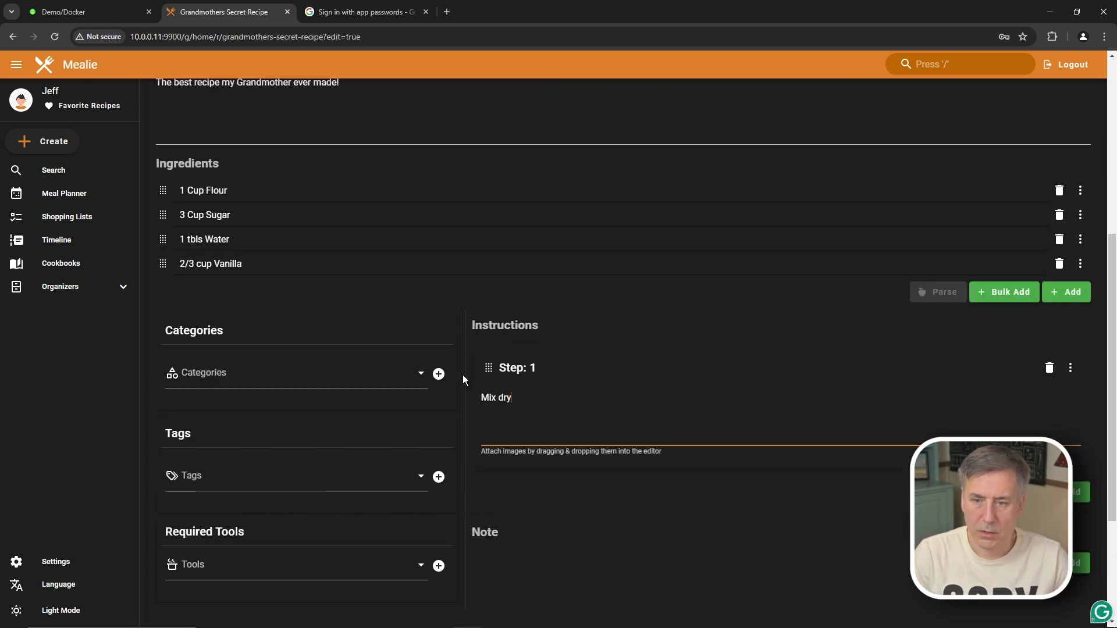
text( ingredients)
click(1067, 492)
click(540, 548)
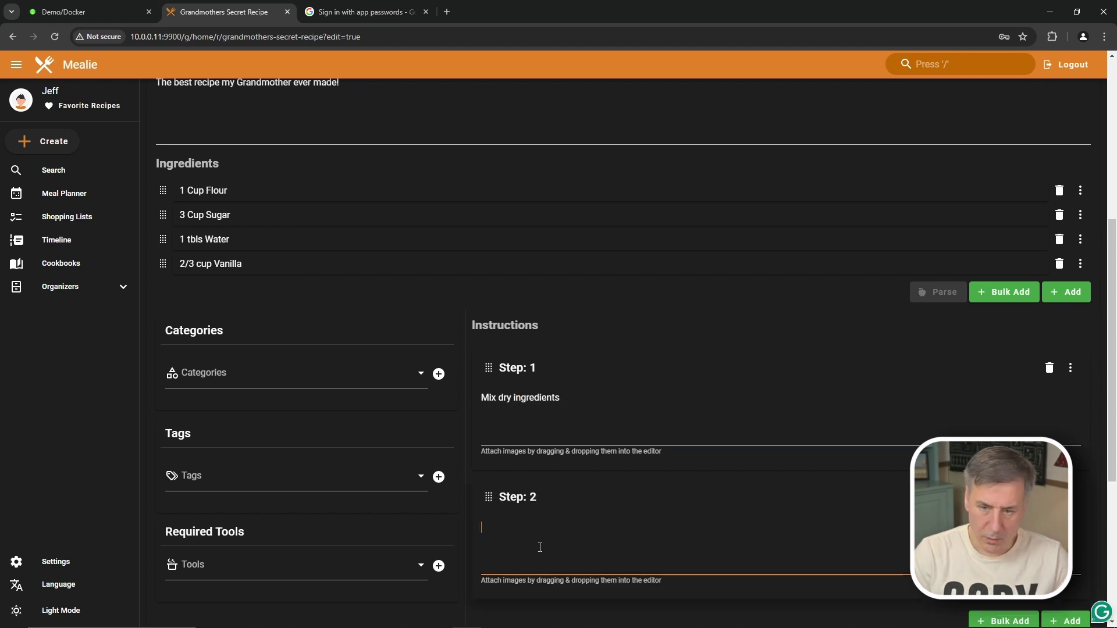
text(Add wet ingredients)
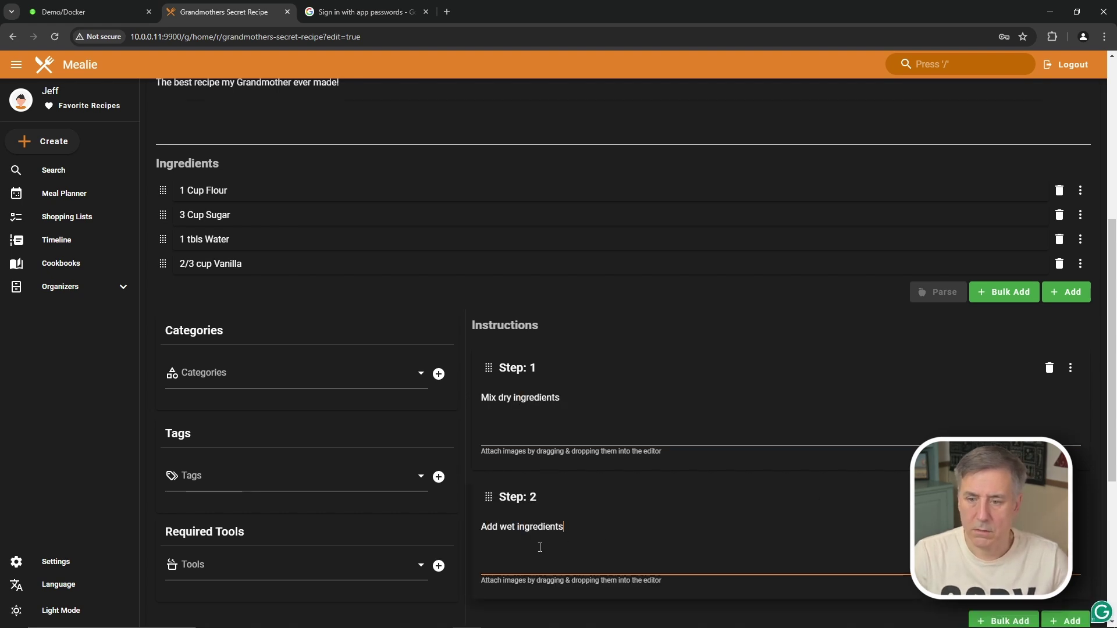
click(1066, 621)
text(Mix well)
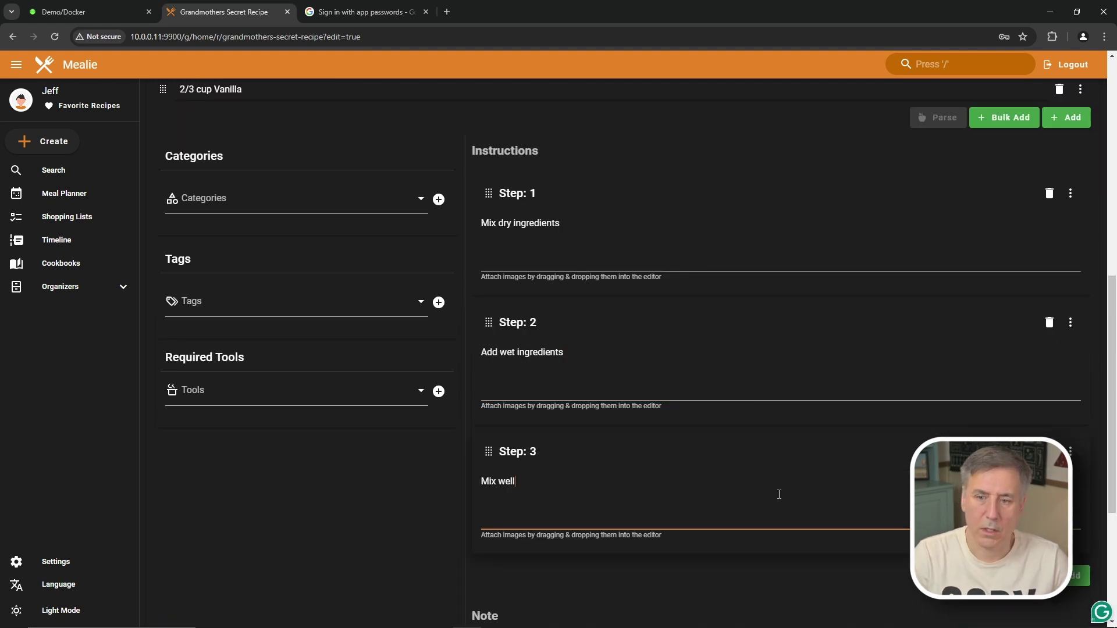
click(1079, 576)
text(Ba)
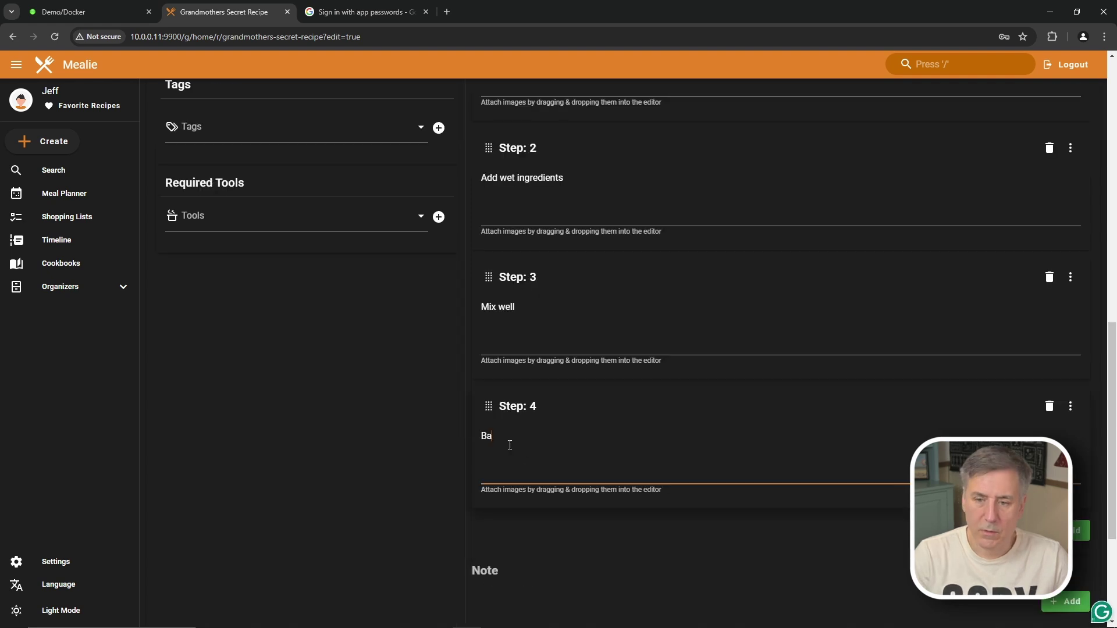
text(ke 50 minutes at 300°)
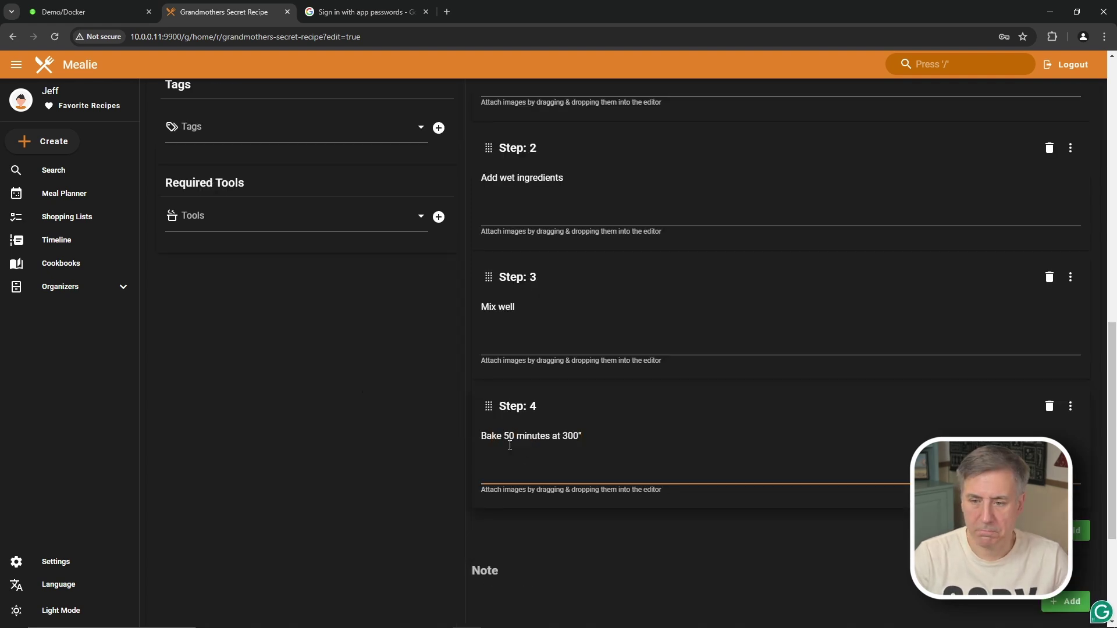
scroll(354, 375, up, 6)
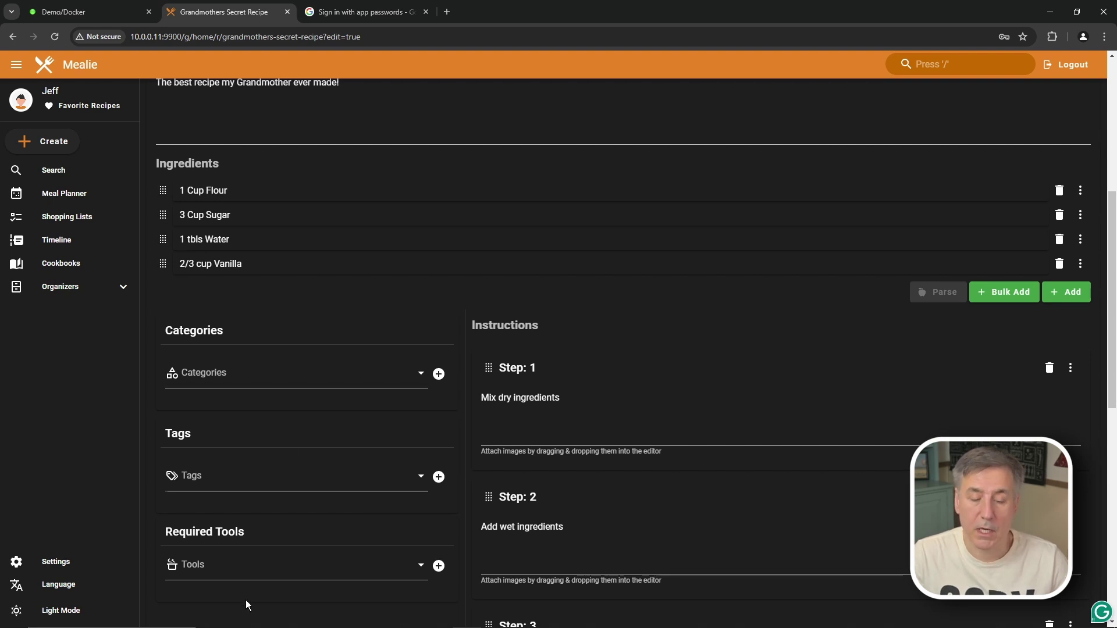
Step: Confirm the Tags and Tools lists are empty and save Grandmothers Secret Recipe
click(254, 481)
click(270, 563)
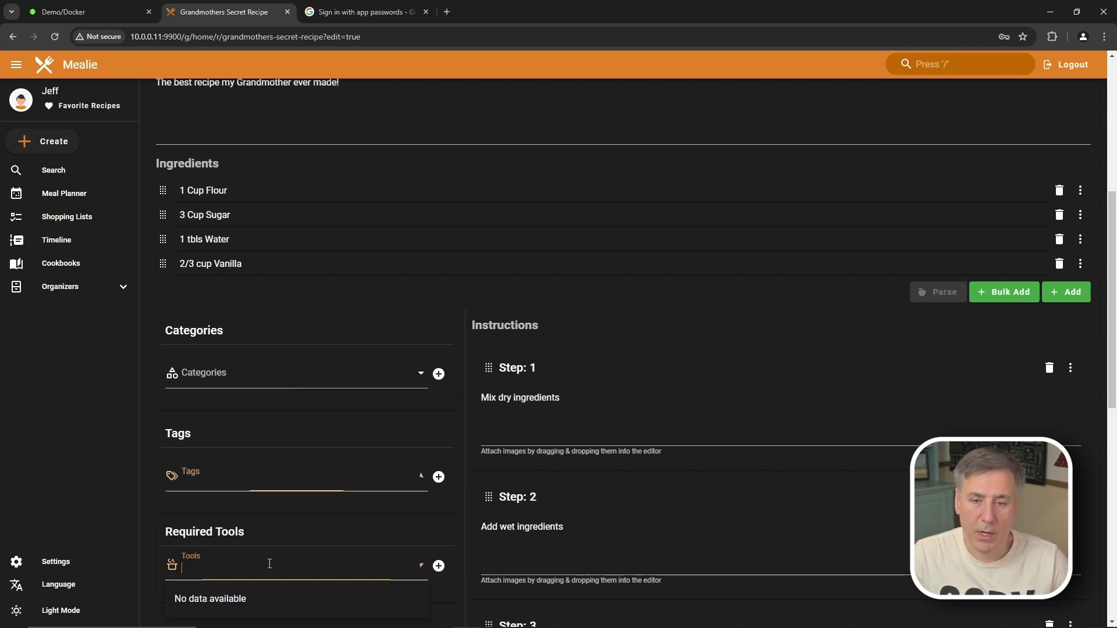
scroll(329, 434, up, 6)
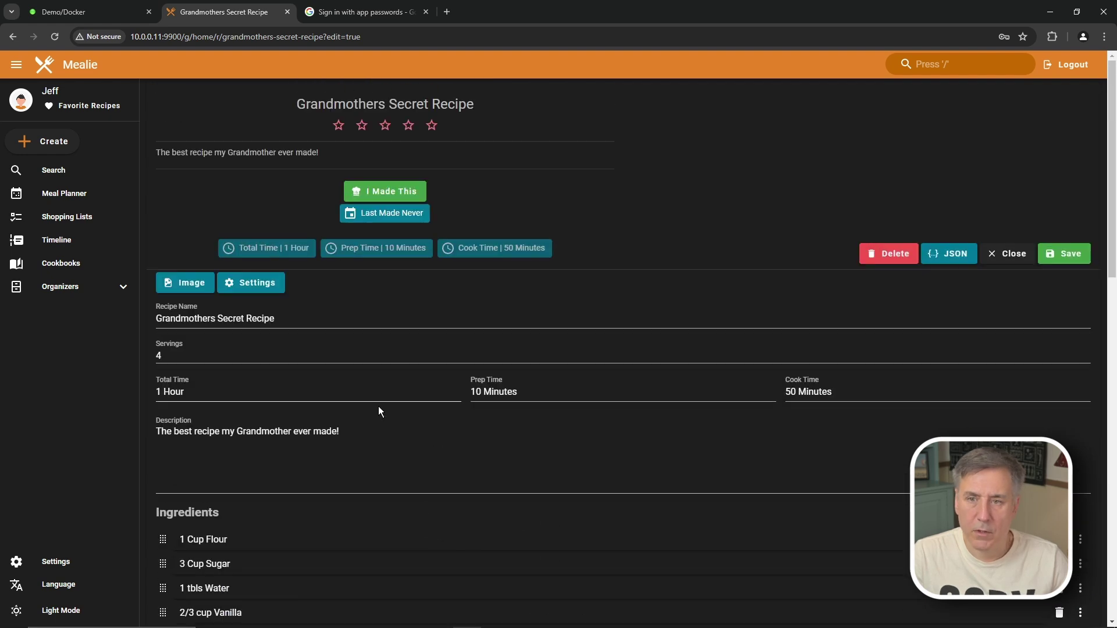
click(1074, 260)
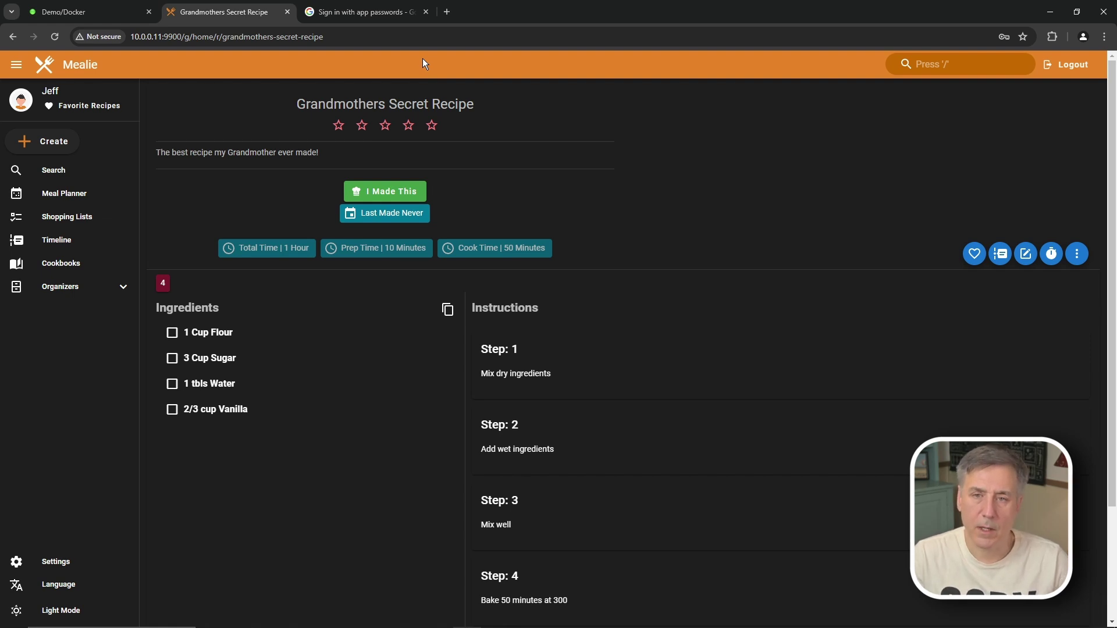
click(445, 10)
Step: Search 'chocolate chip cookie recipe' and open Sally's Chewy Chocolate Chip Cookies result
text(cho)
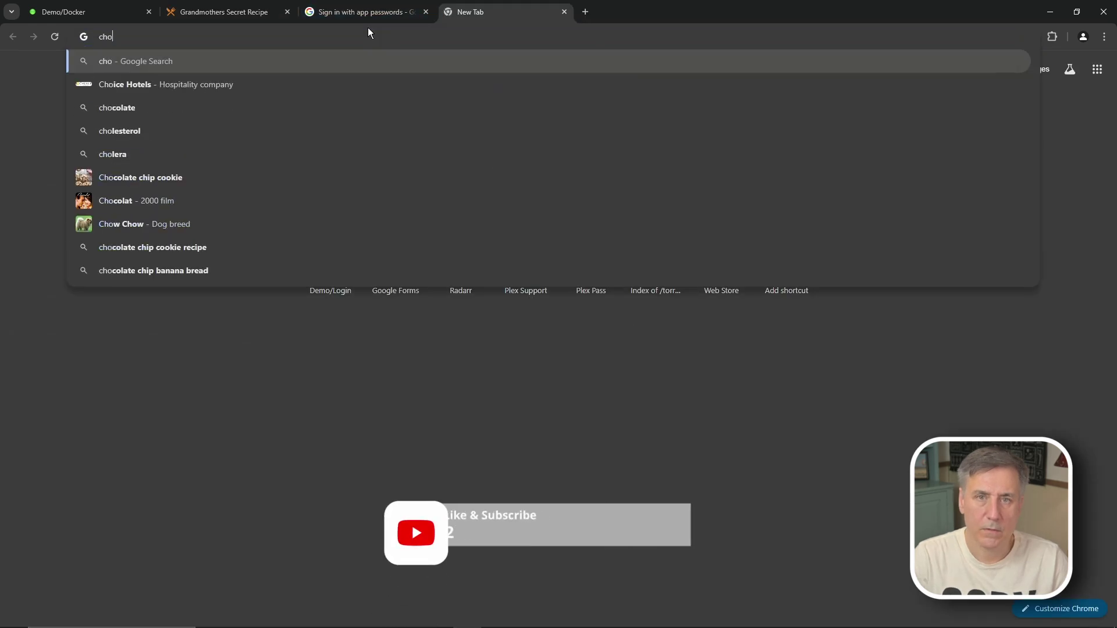
text(colate c)
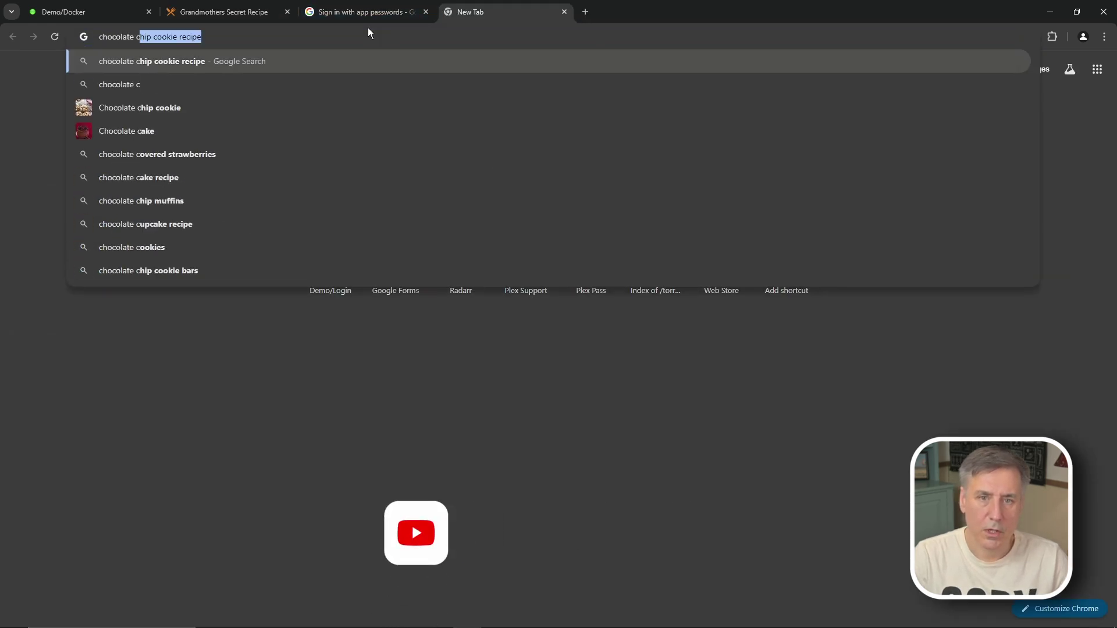
text(hip)
key(Return)
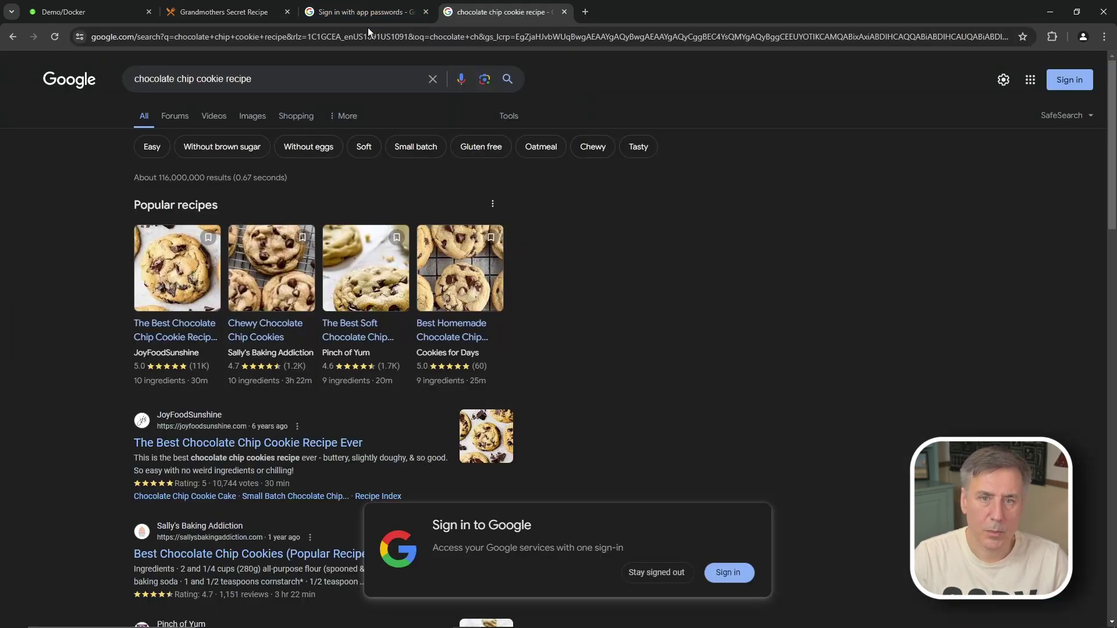
mouse_move(243, 298)
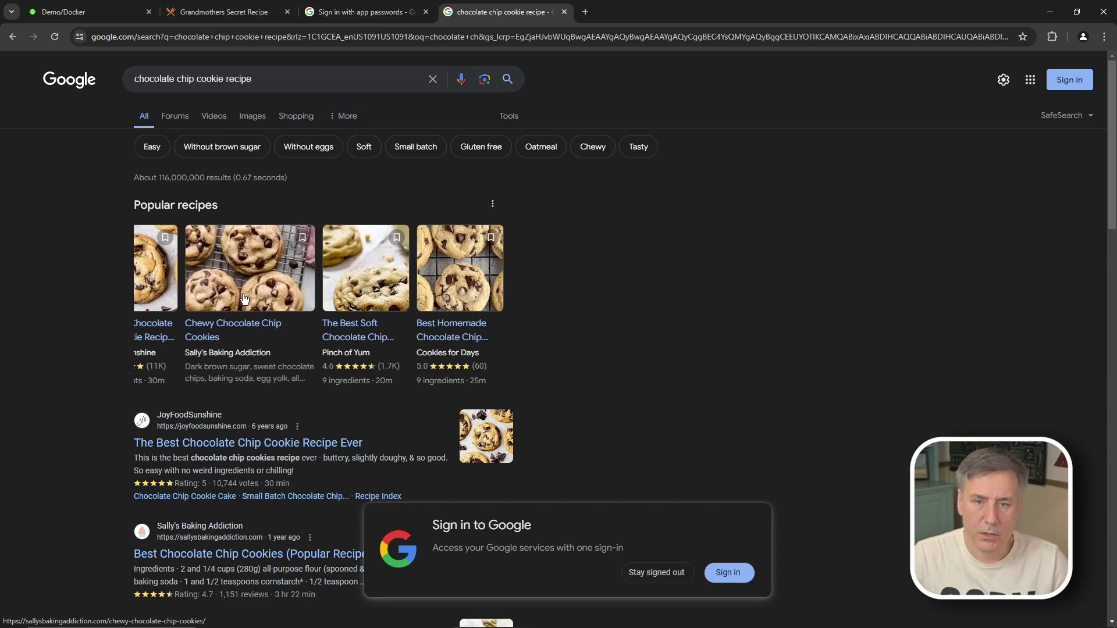
click(243, 298)
Step: Copy the cookie recipe page's web address and return to the Mealie tab
scroll(454, 262, down, 7)
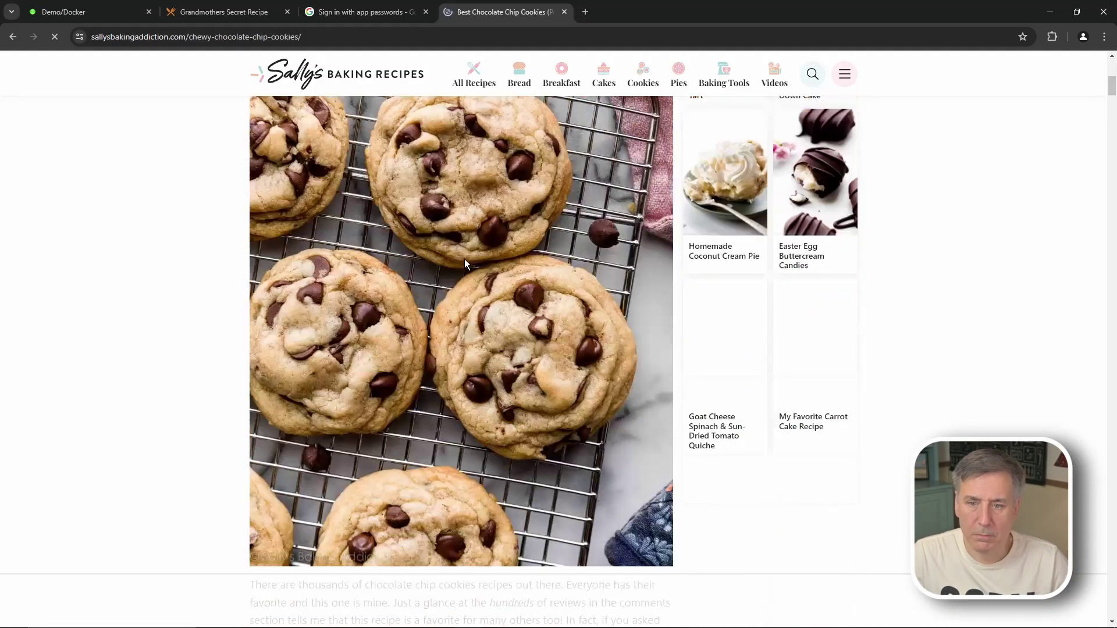
scroll(465, 260, down, 15)
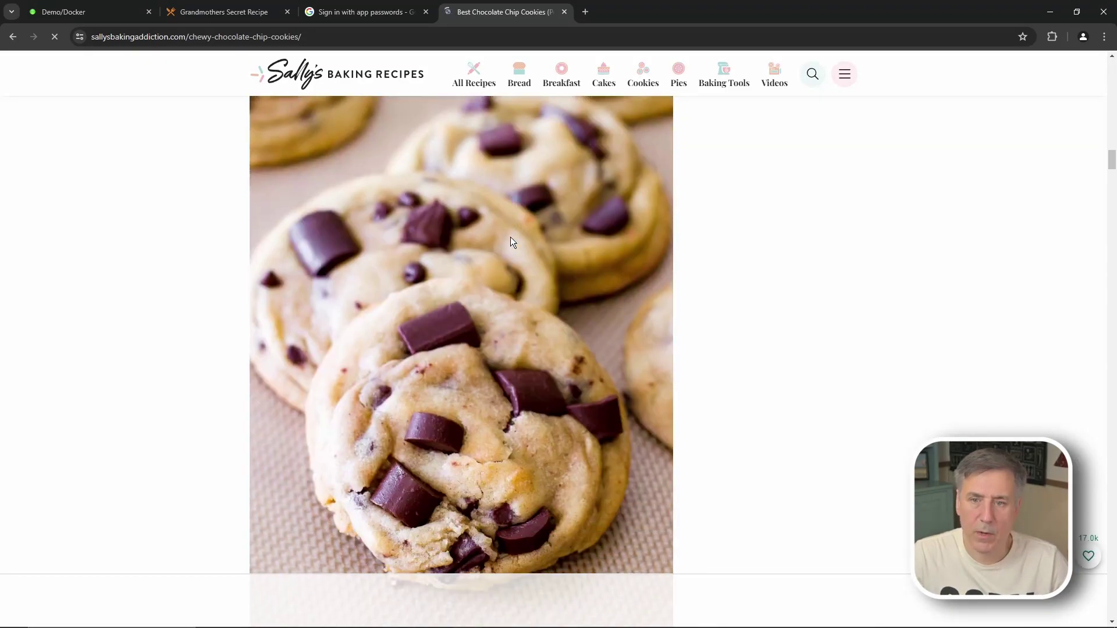
scroll(511, 242, up, 20)
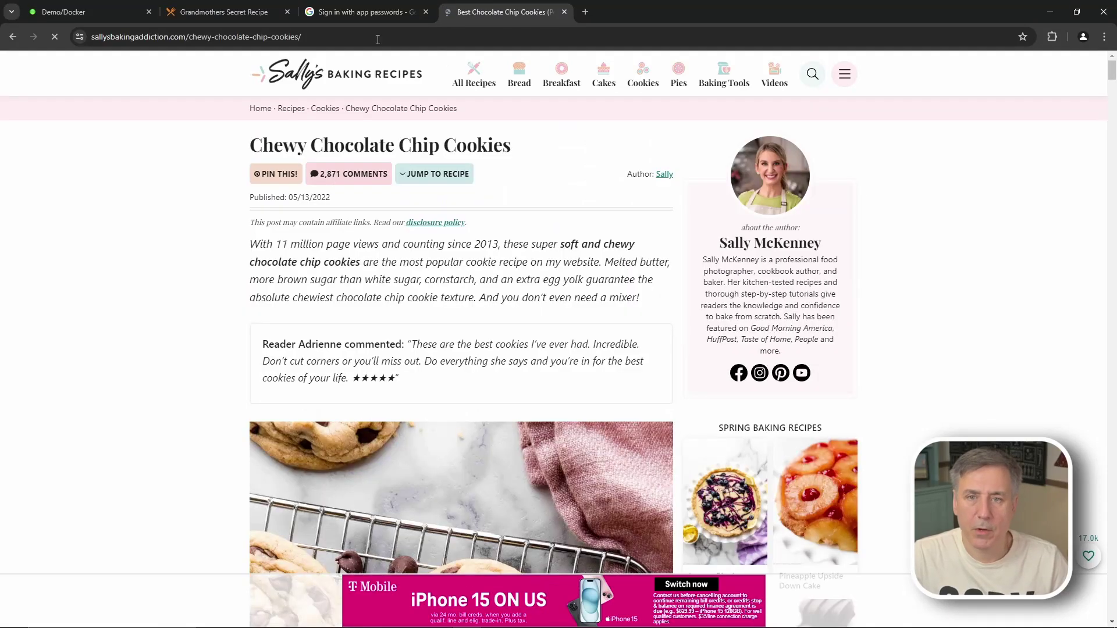
click(375, 39)
key(ctrl+c)
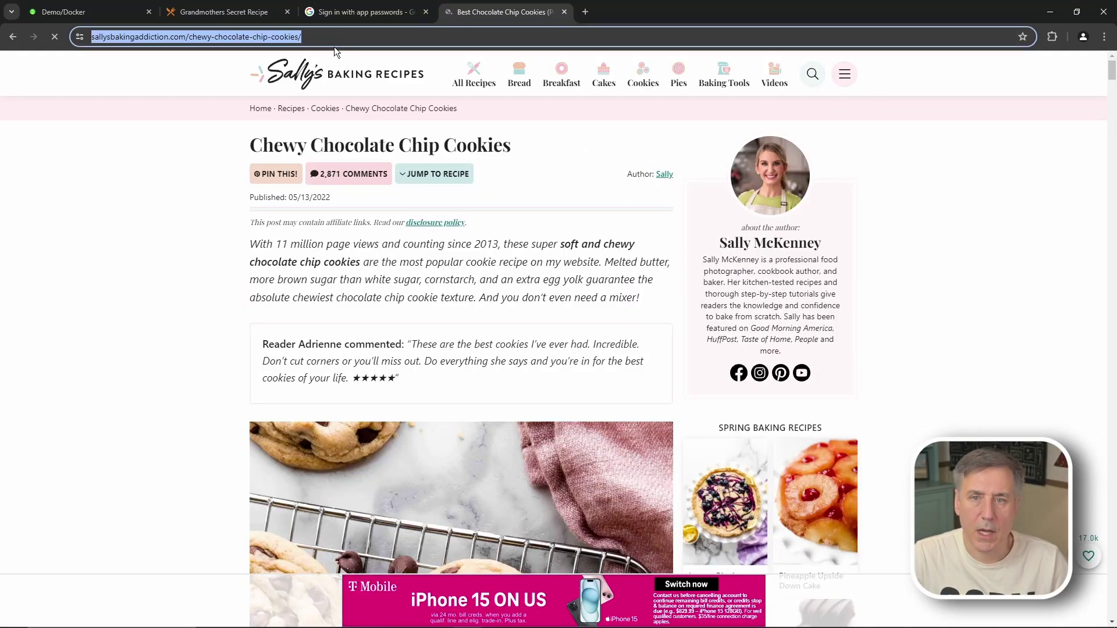
click(219, 12)
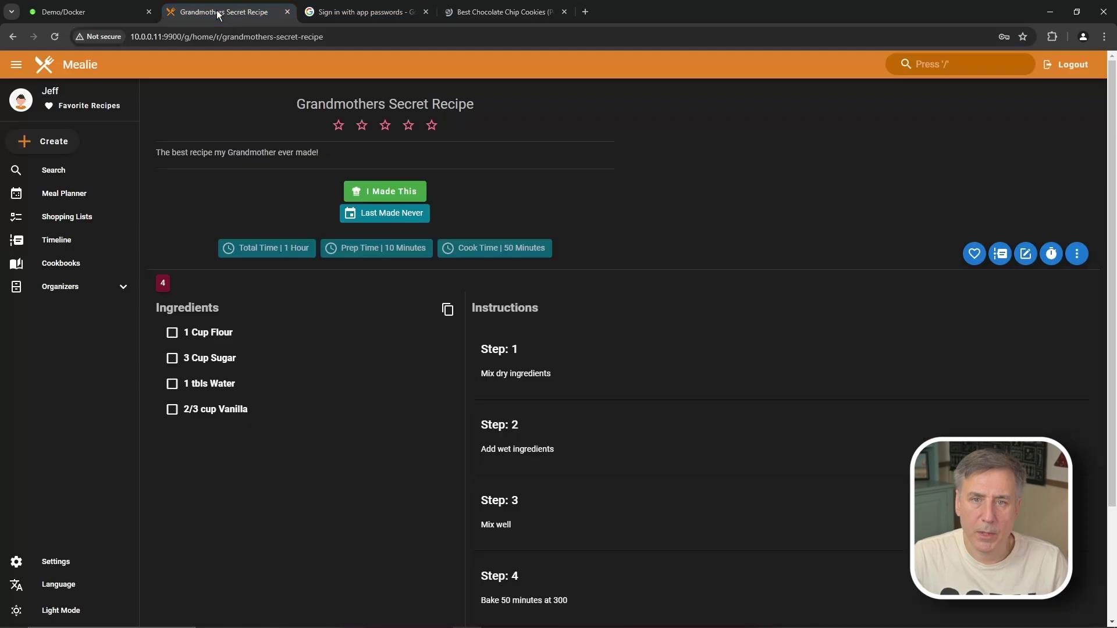
Step: Import Chewy Chocolate Chip Cookies by pasting its URL into Create > Import
click(45, 150)
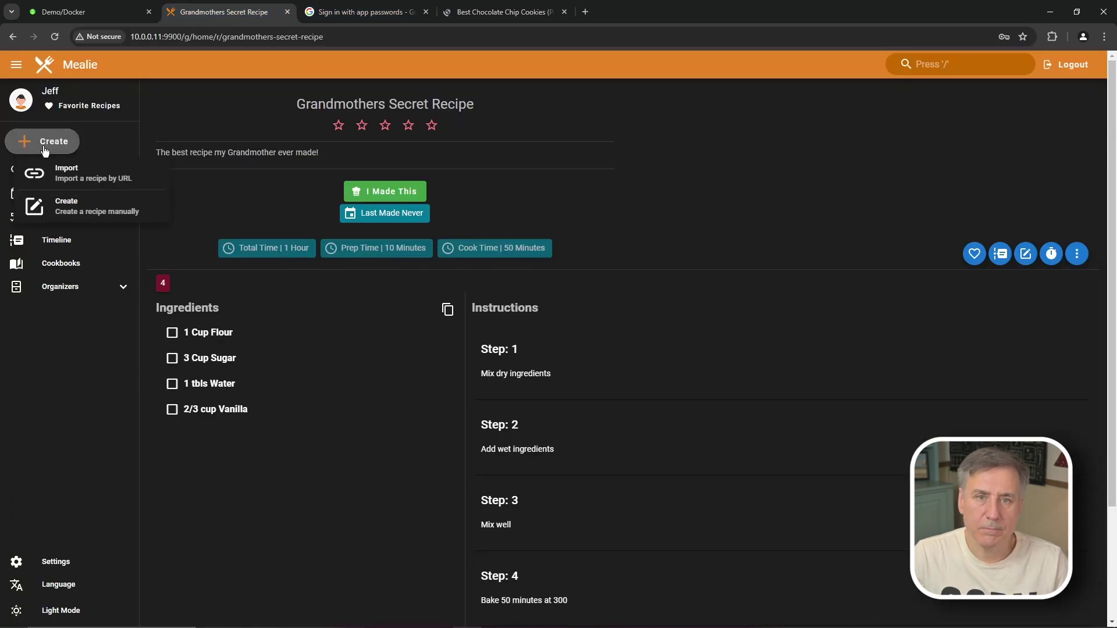
click(63, 179)
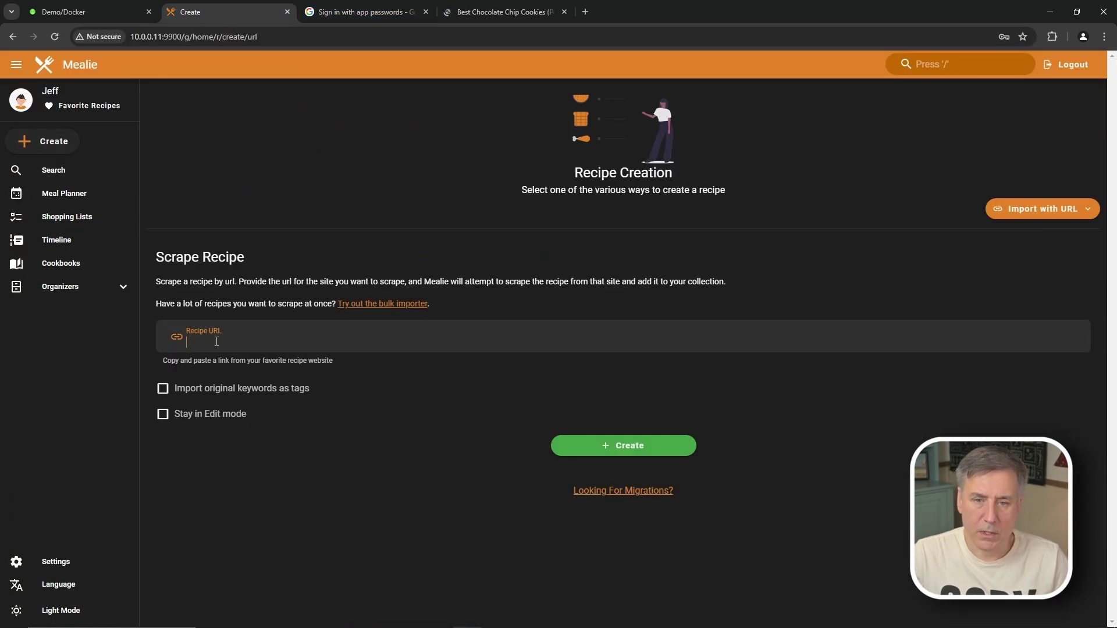
key(ctrl+v)
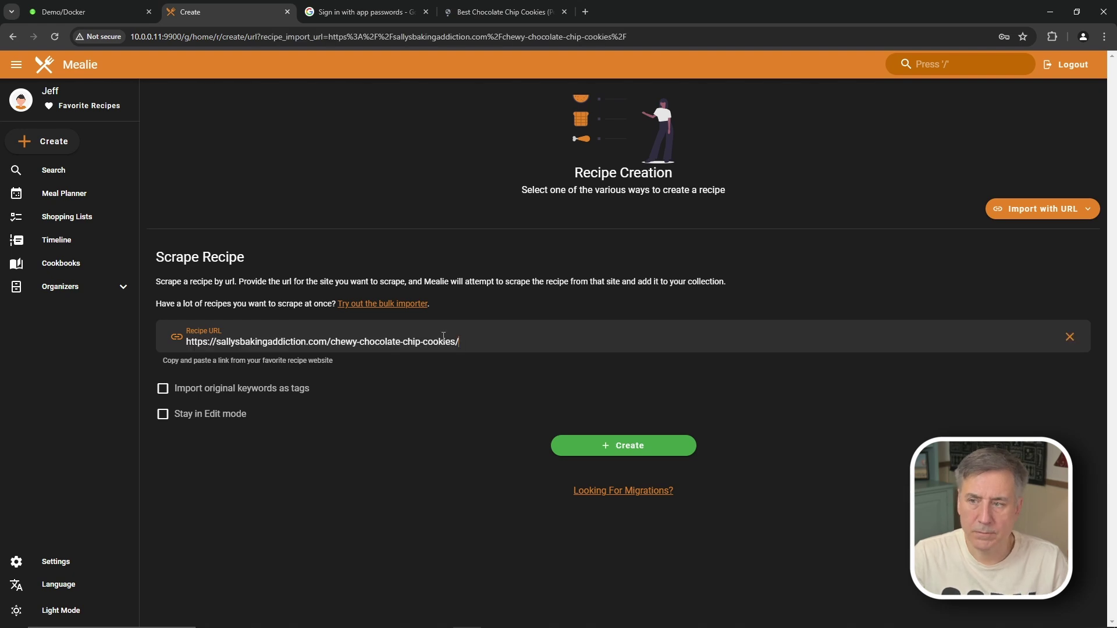
click(608, 445)
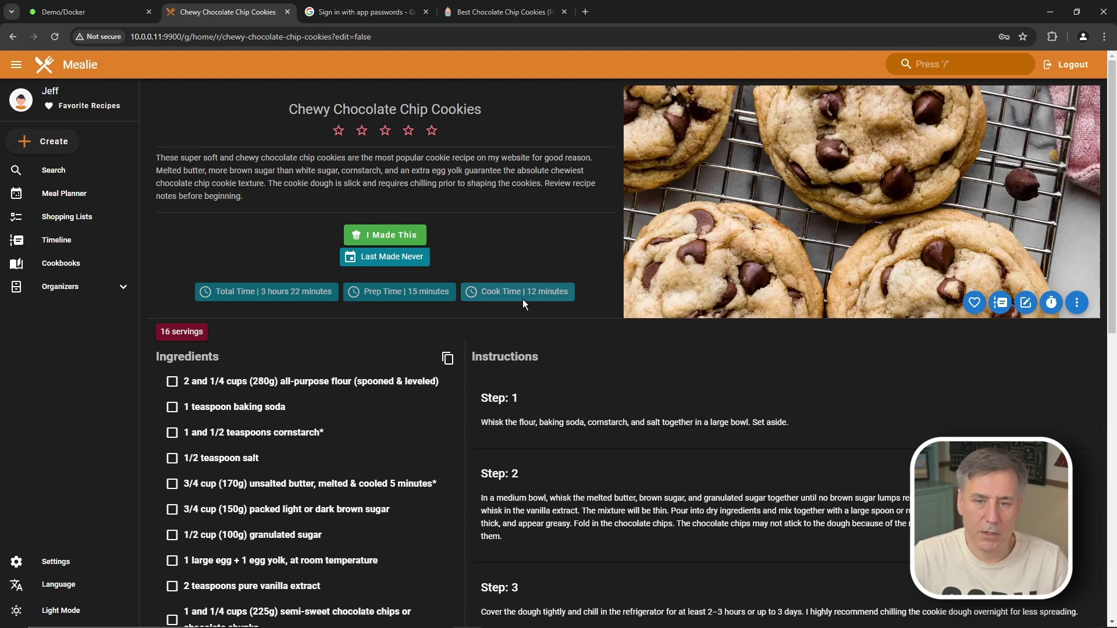
scroll(219, 342, down, 3)
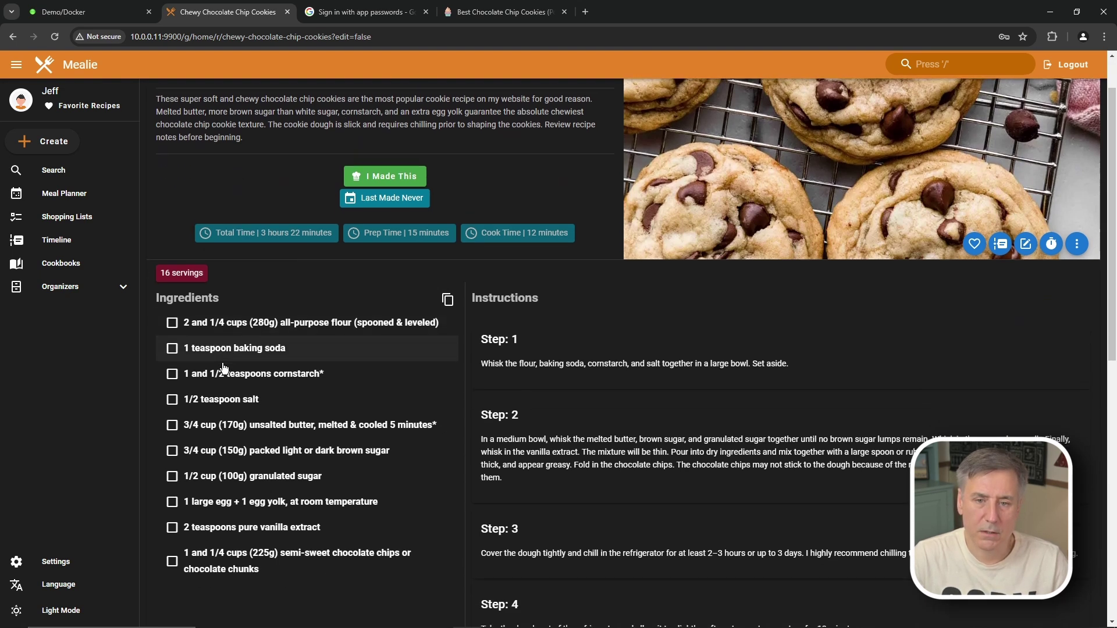
scroll(584, 216, down, 7)
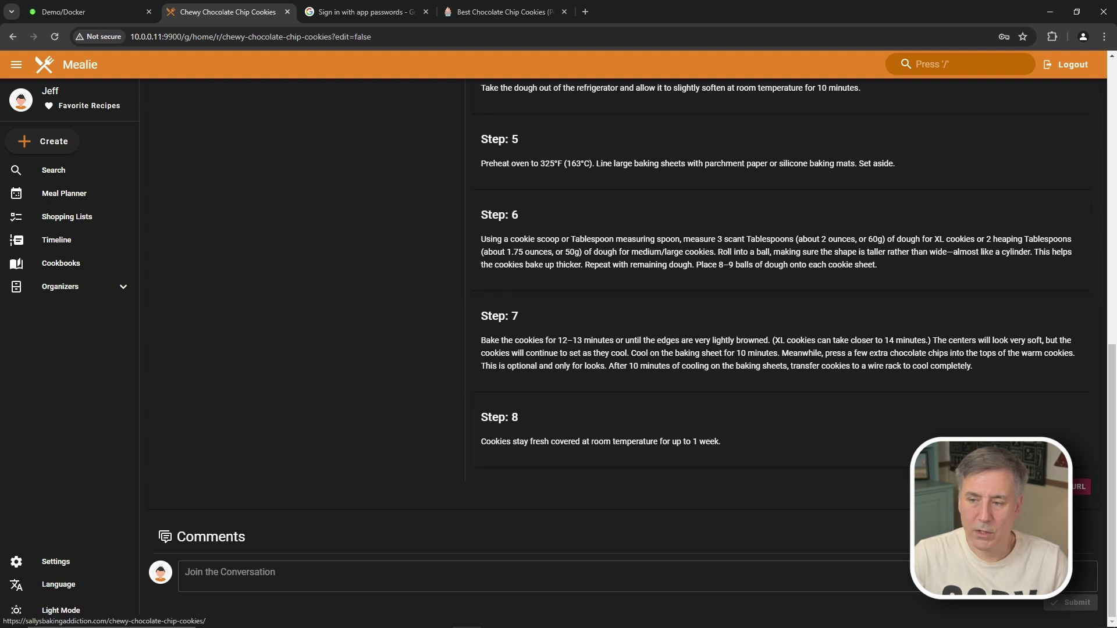
click(1081, 487)
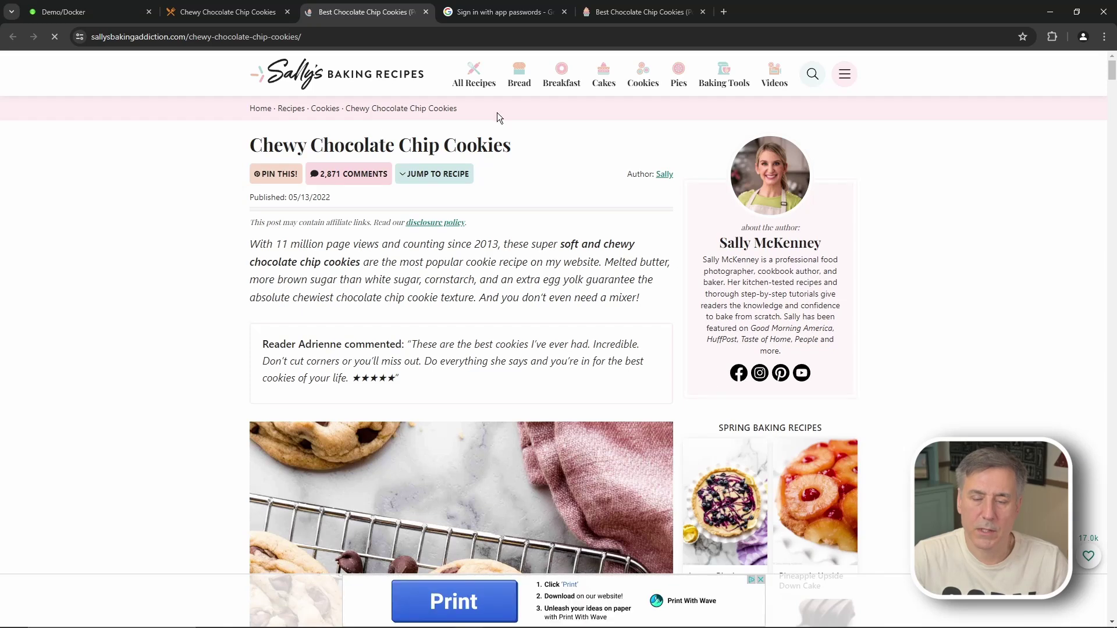
Step: Close the Sally's Baking Addiction tabs and return to the Mealie recipe library
click(426, 12)
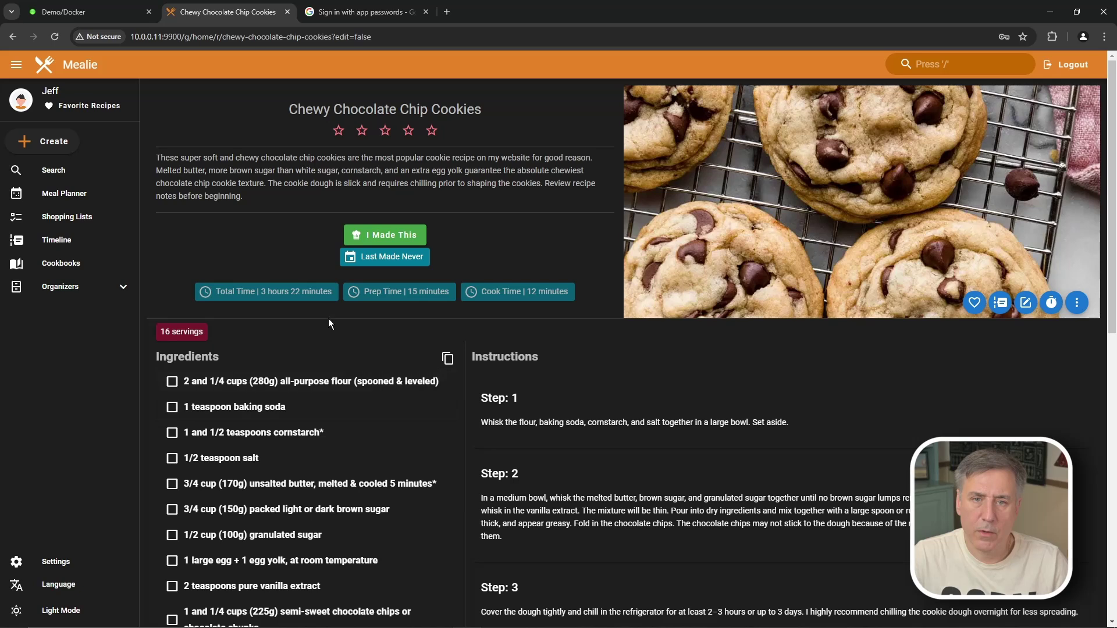
click(45, 68)
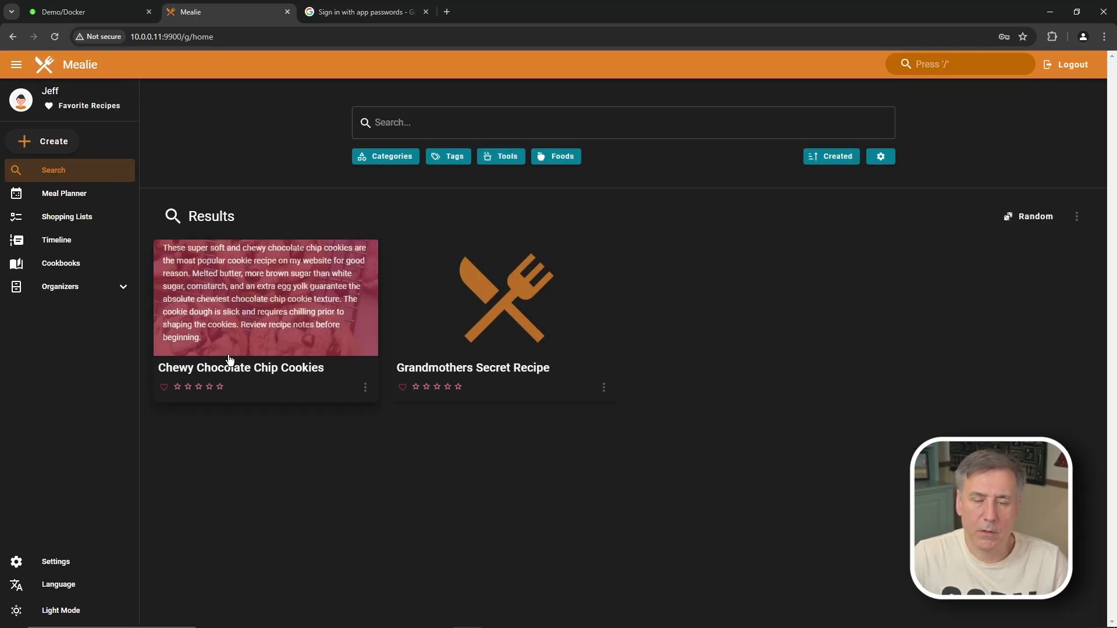
click(42, 141)
Step: Choose import by URL and load the RecipeTin Eats pork ribs page in a new tab
click(62, 174)
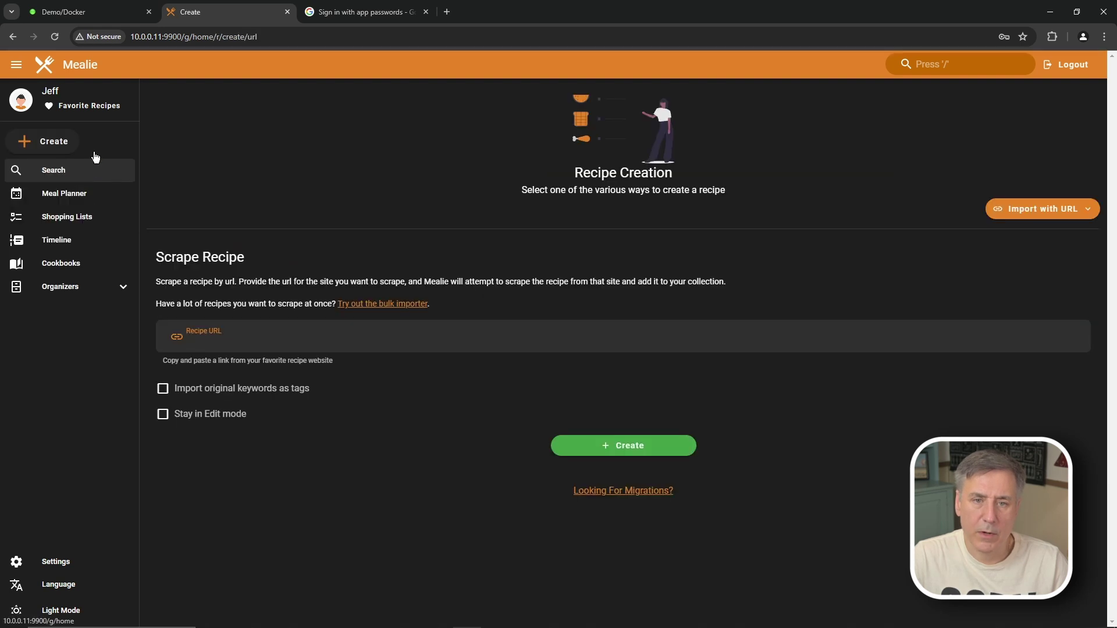
click(446, 12)
click(357, 36)
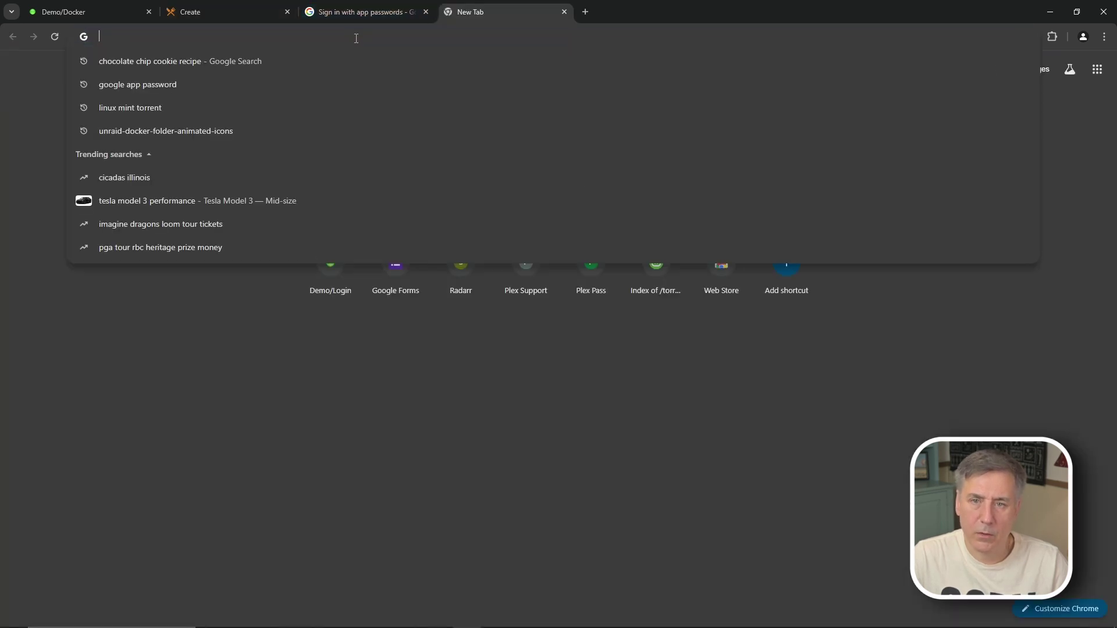
text(recipetineats.com/oven-baked-barbecue-pork-ribs/)
key(Return)
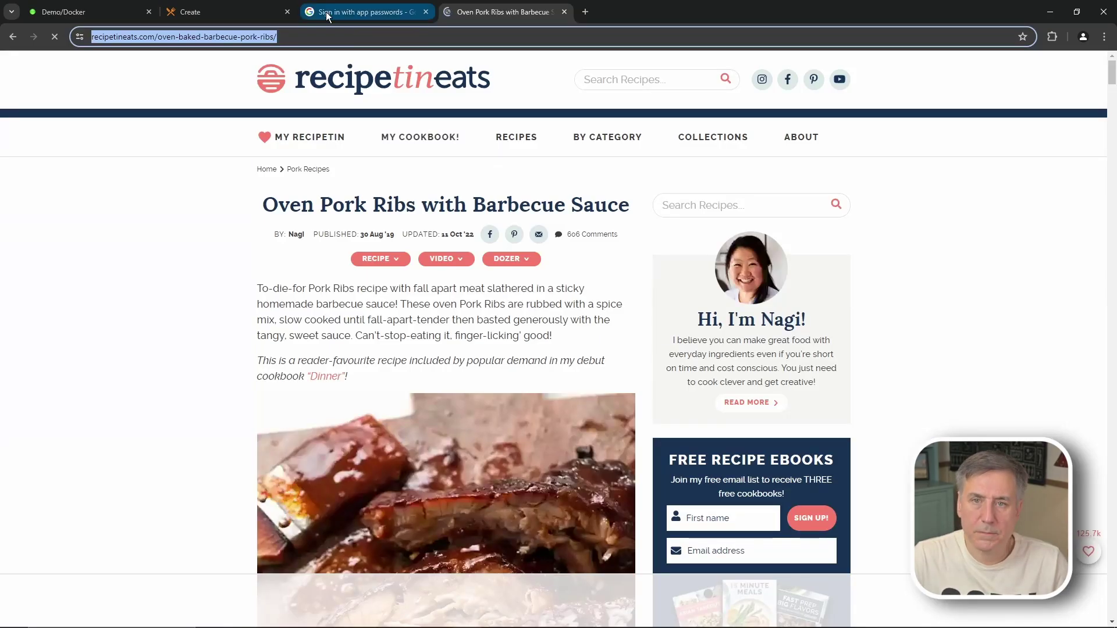
Step: Paste the Oven Pork Ribs with Barbecue Sauce URL into Recipe URL and create it
click(227, 12)
click(352, 343)
text(https://www.recipetineats.com/oven-baked-barbecue-pork-ribs/)
click(626, 445)
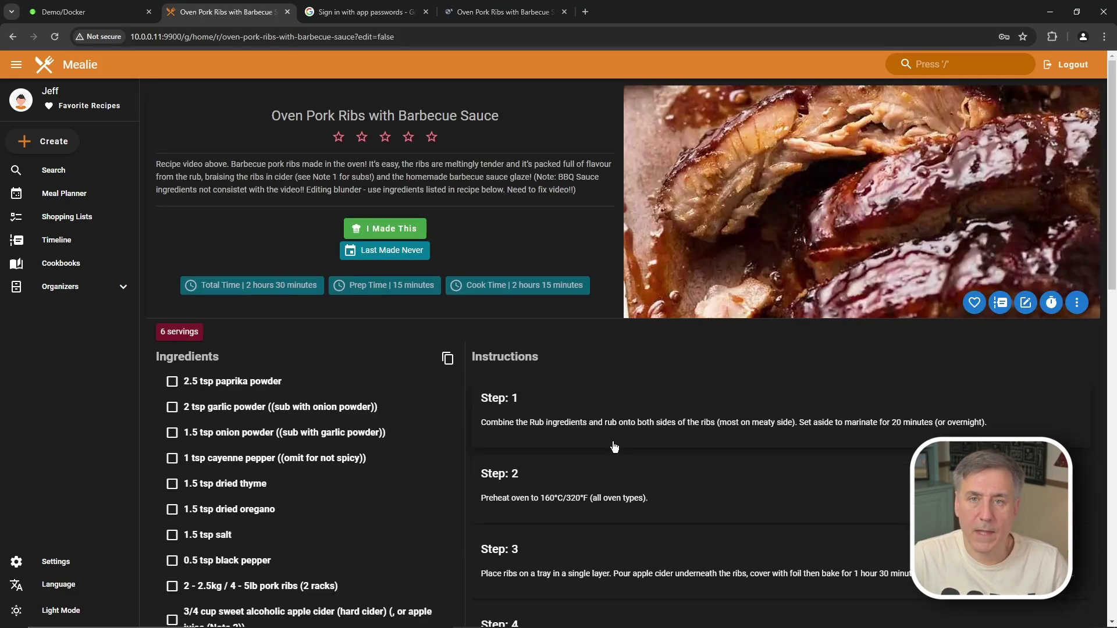
click(1027, 309)
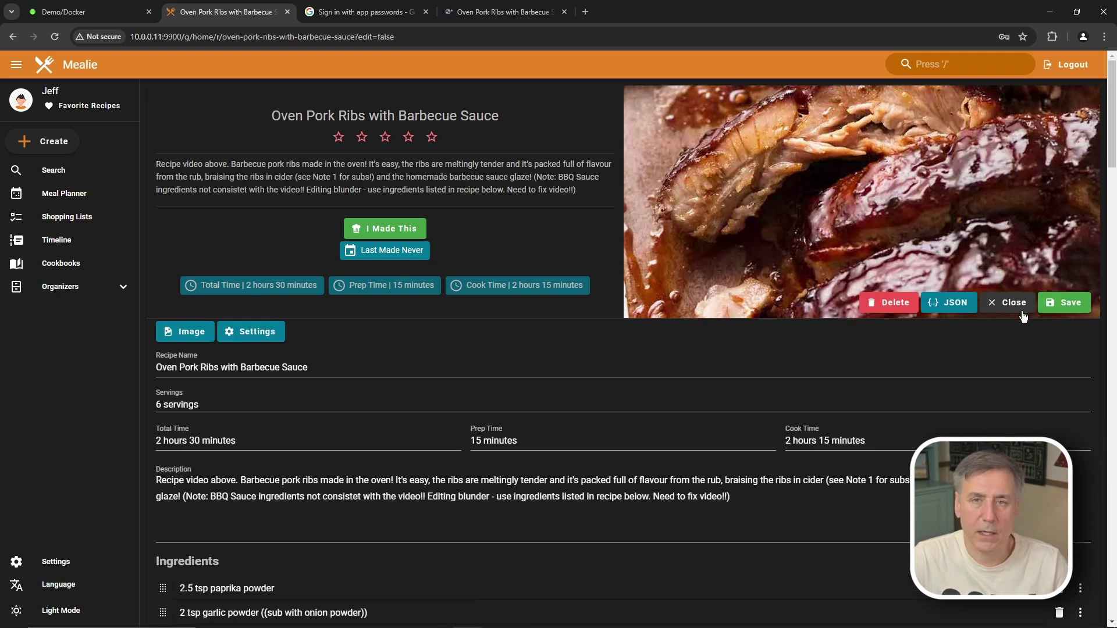
scroll(438, 198, down, 7)
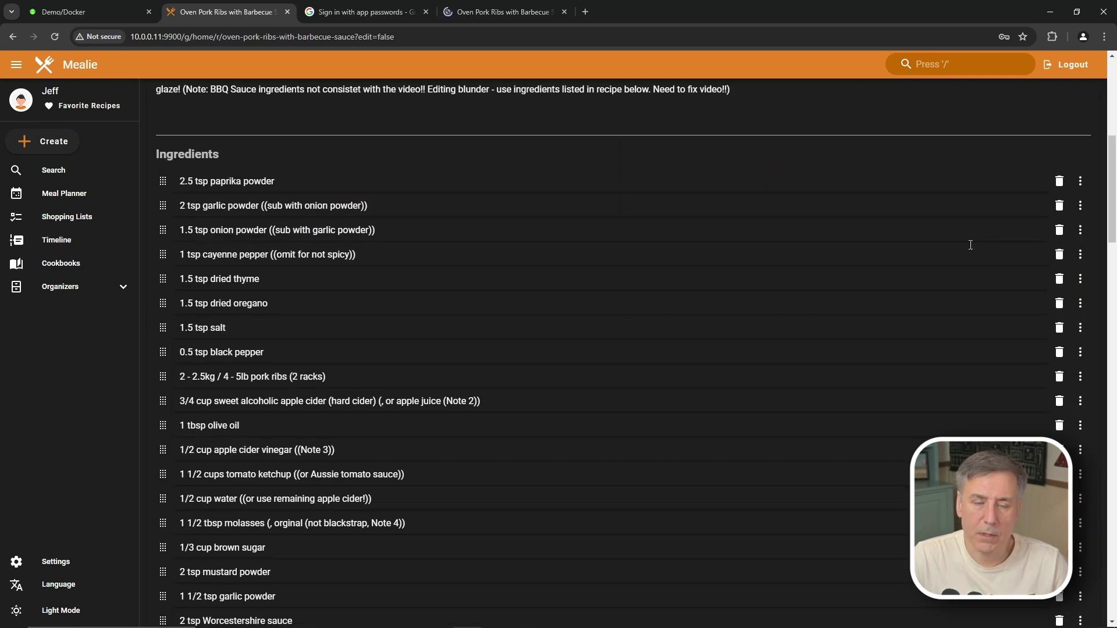
scroll(423, 285, down, 1)
scroll(822, 211, down, 8)
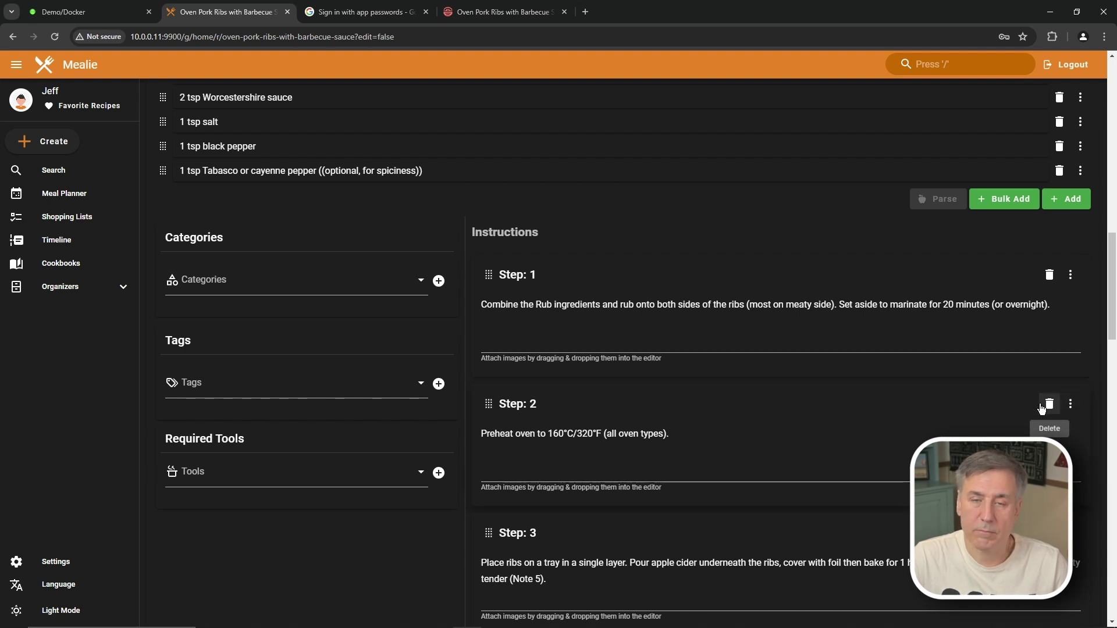
scroll(780, 391, up, 15)
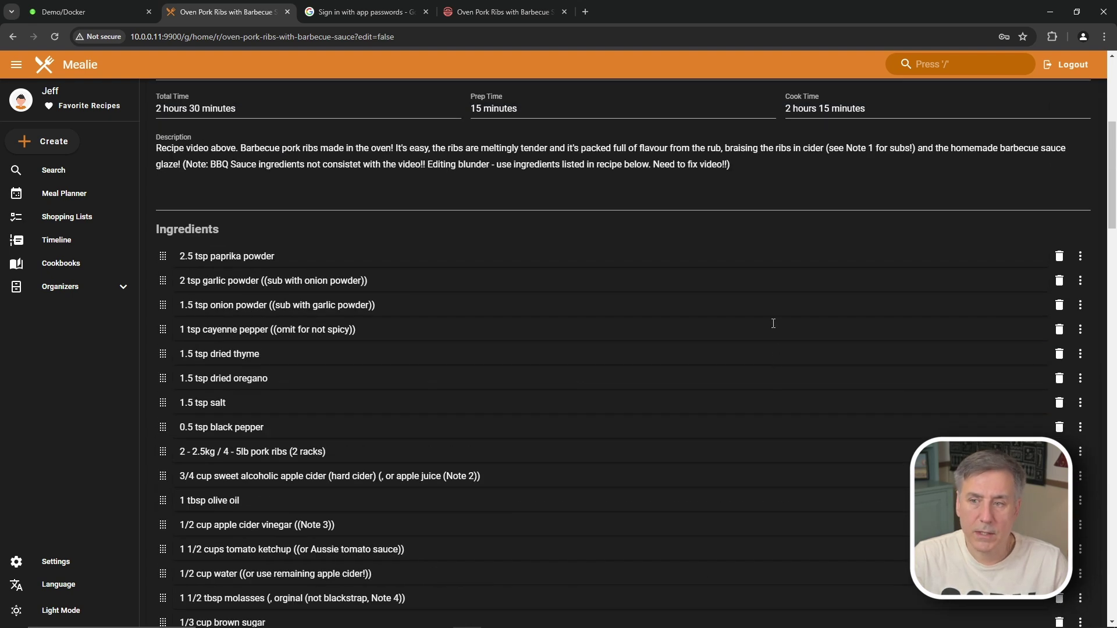
click(76, 65)
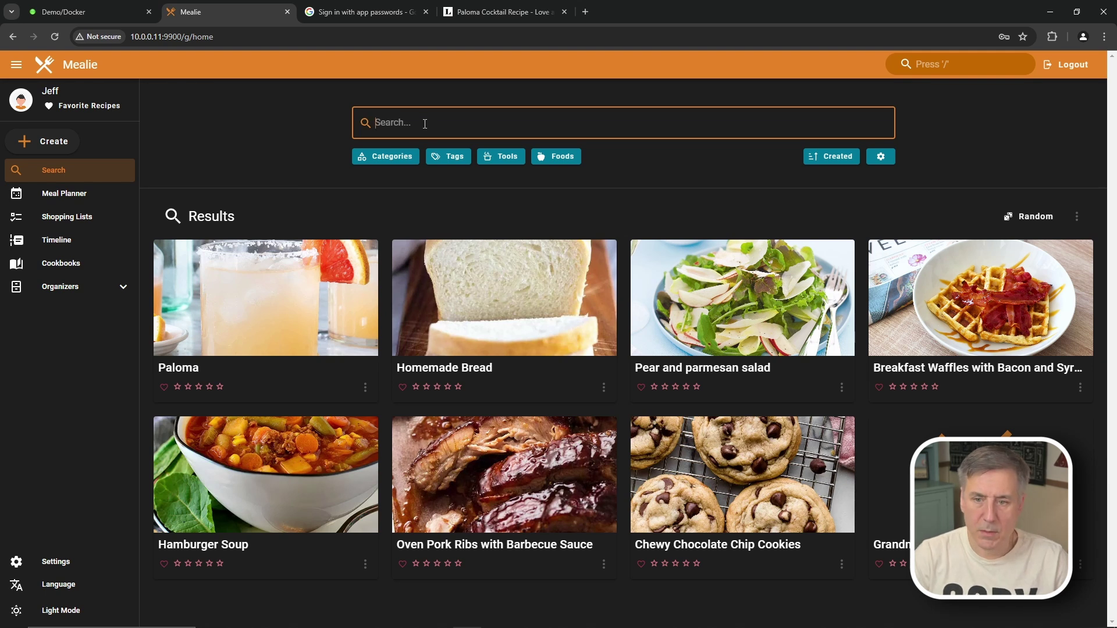
Step: Search the library for 'bread', clear it, and browse the Tools and Foods filters
text(bread)
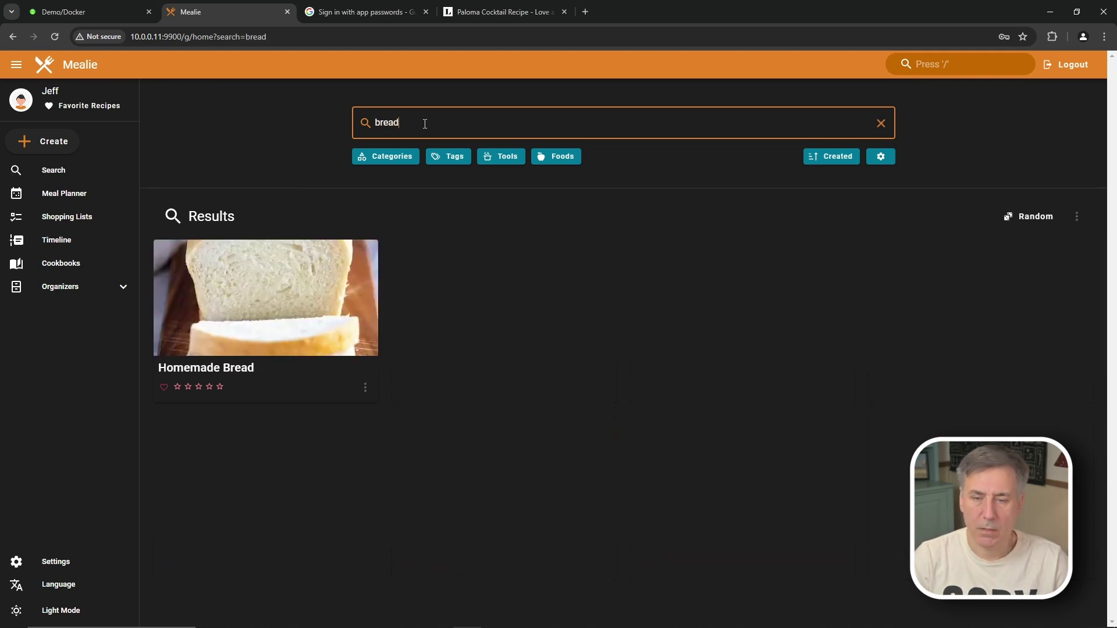
key(BackSpace)
key(BackSpace)
click(389, 156)
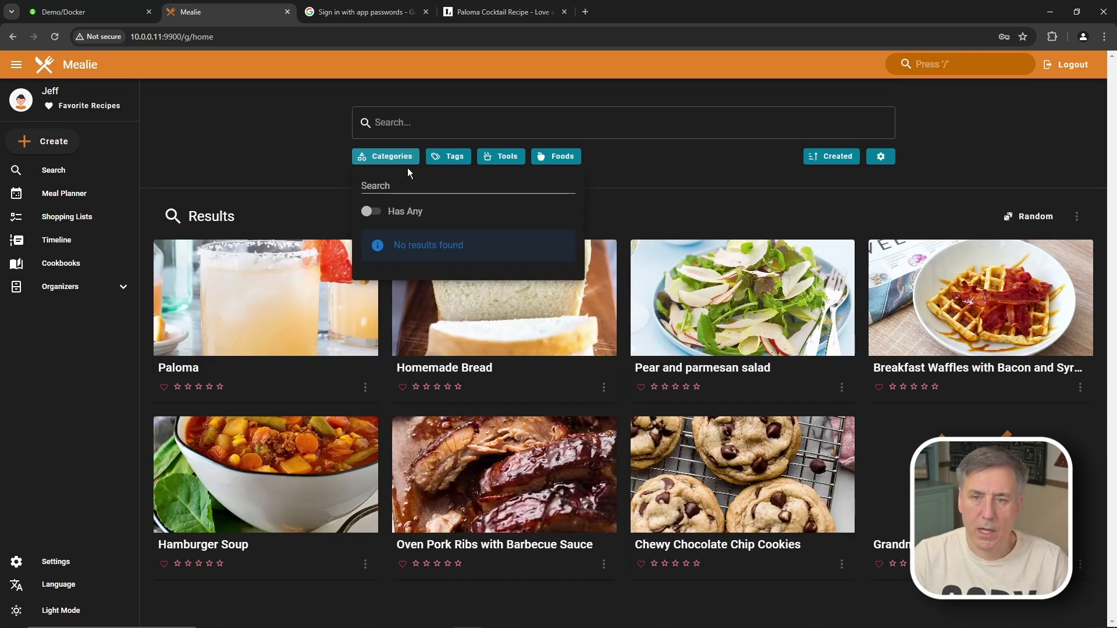
click(507, 157)
click(576, 155)
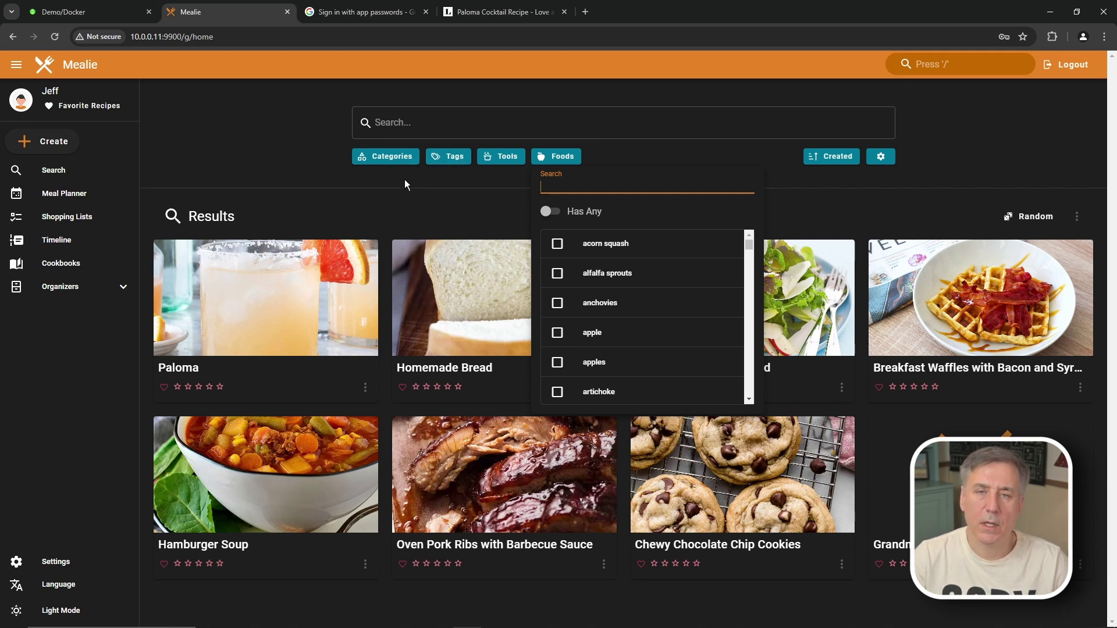
click(385, 163)
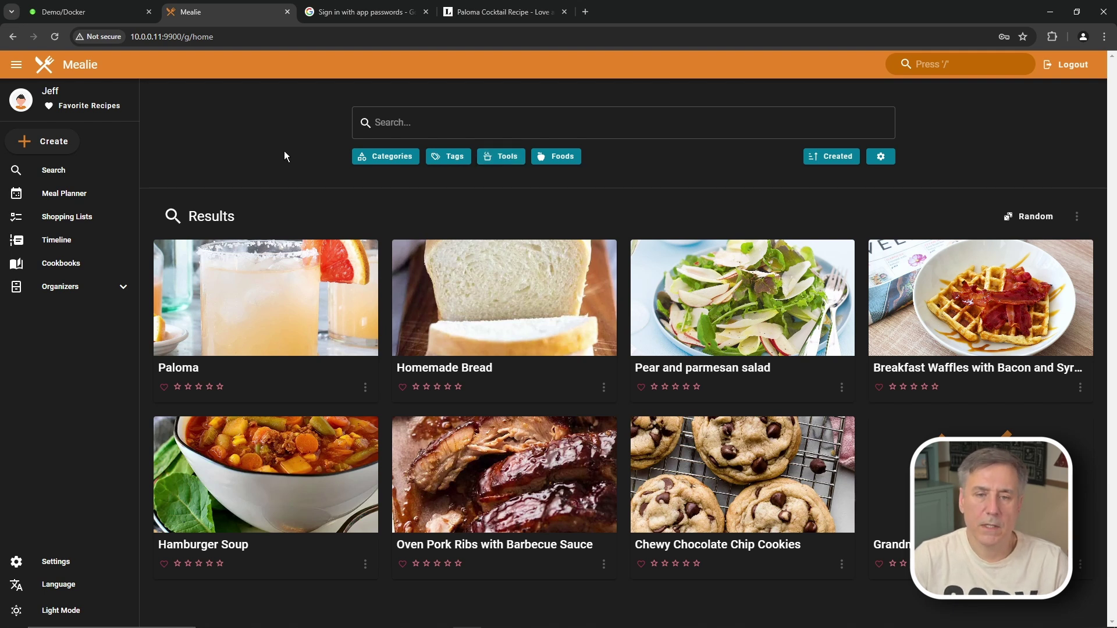
click(68, 286)
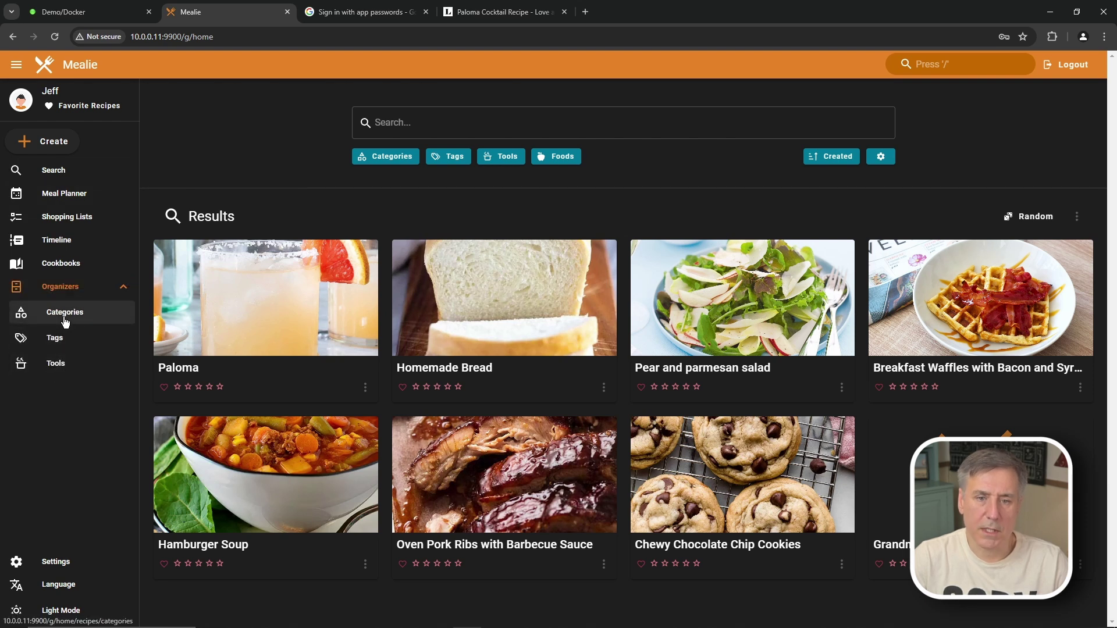
Step: Open Categories and create the Asian and BBQ categories
click(51, 326)
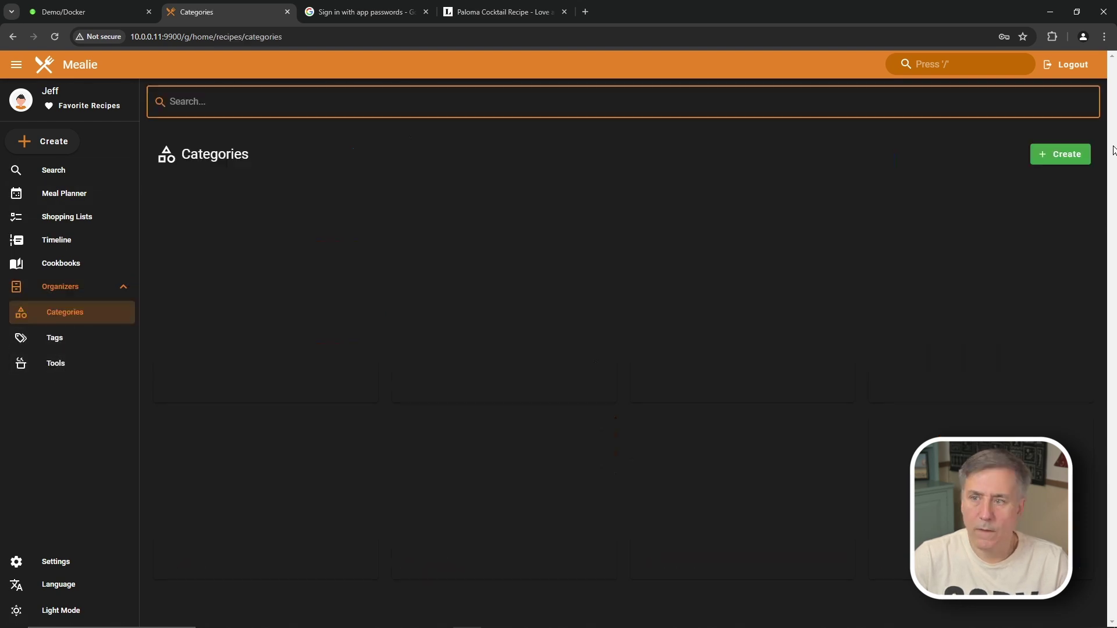
click(1063, 156)
text(Asian)
click(667, 385)
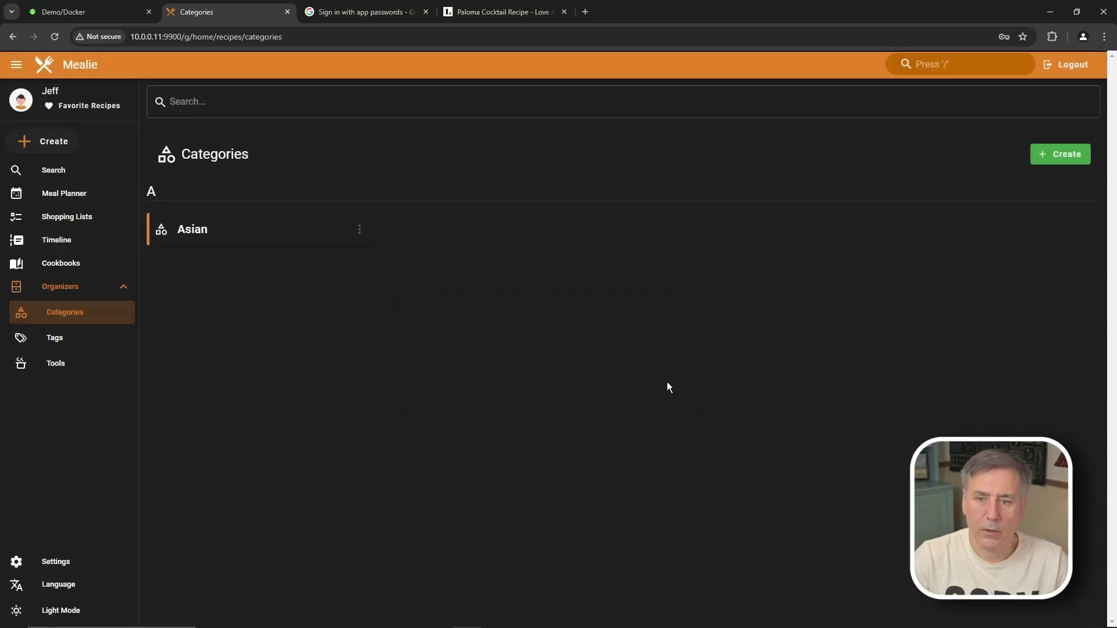
click(1057, 150)
text(BBQ)
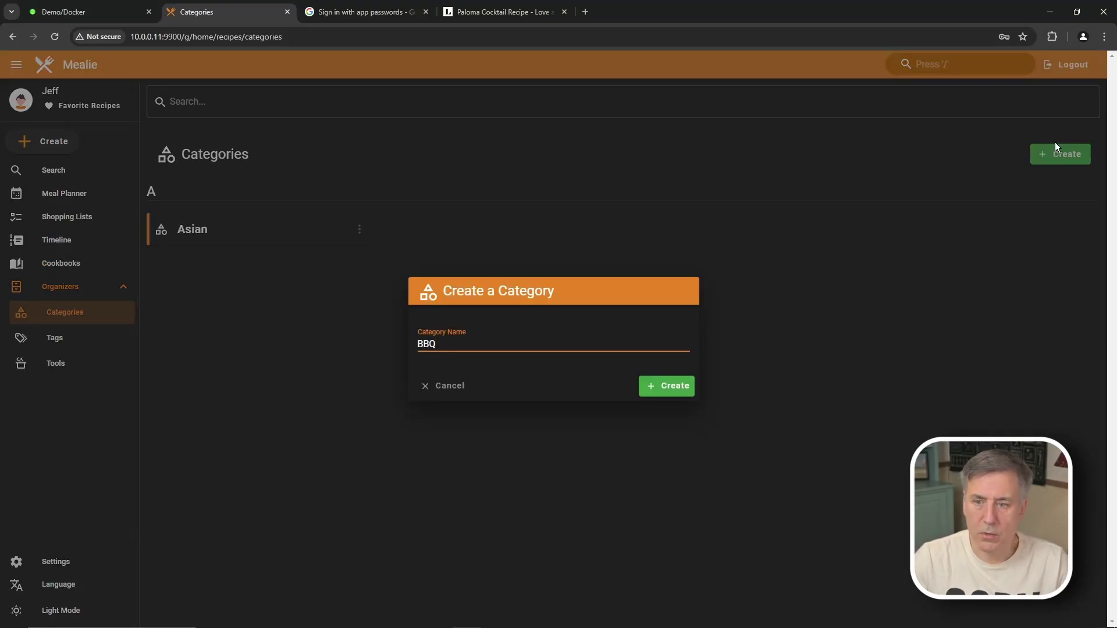
key(Return)
Step: Add the Dessert, Drink, Indian, Italian and Mexican categories
key(Return)
text(Dess)
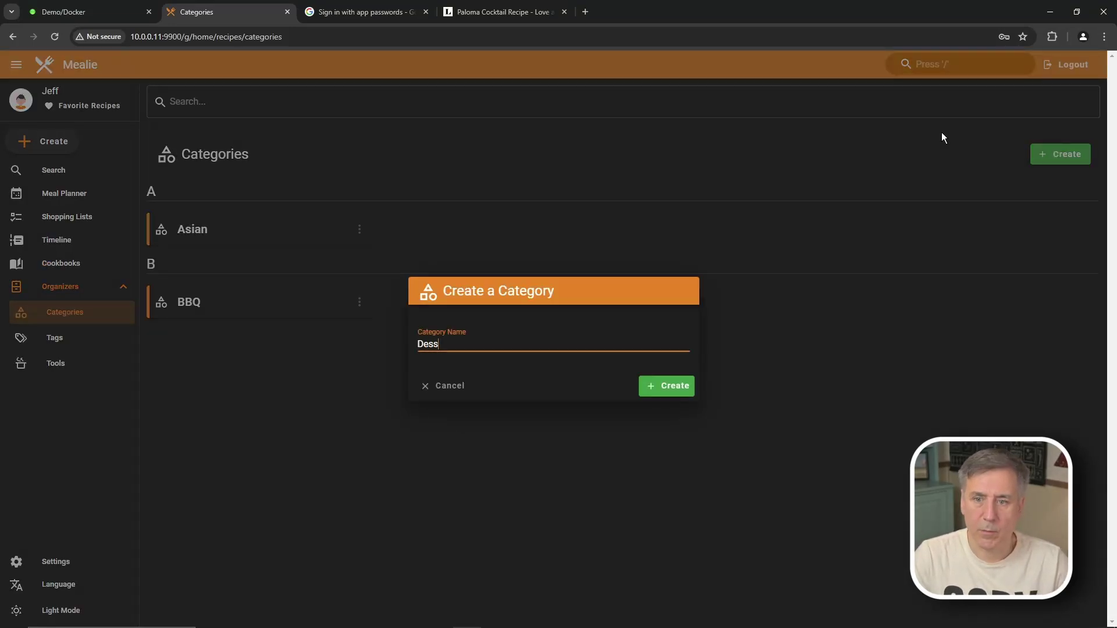
text(ert)
key(Return)
key(Return)
text(Dirnk)
key(Return)
key(Return)
text(Indian)
key(Return)
key(Return)
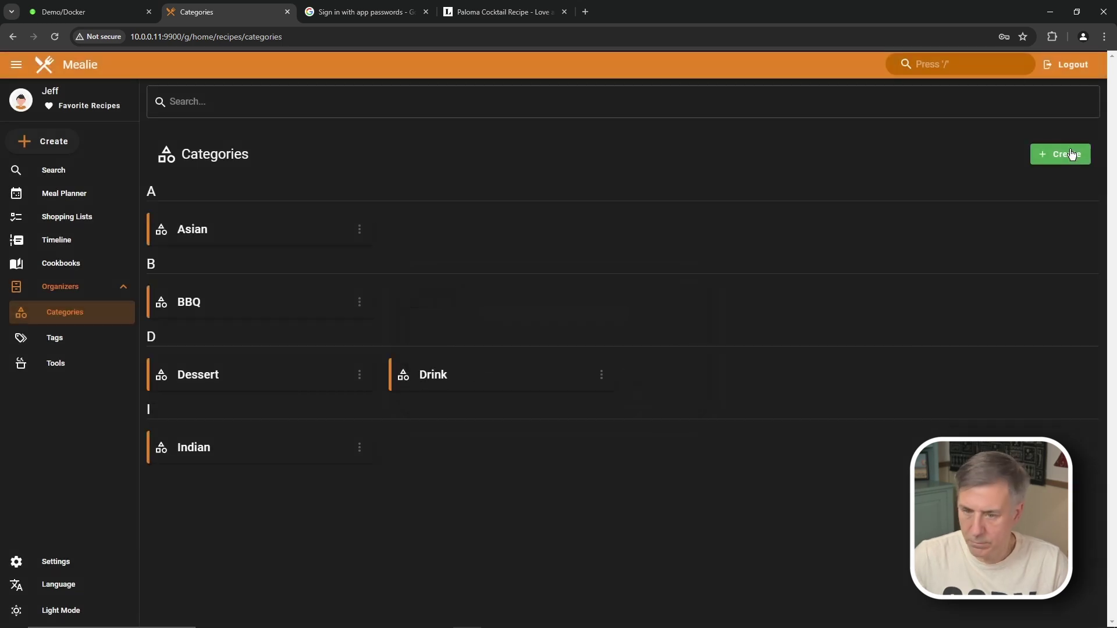
text(Italian)
key(Return)
key(Return)
text(Mexican)
key(Return)
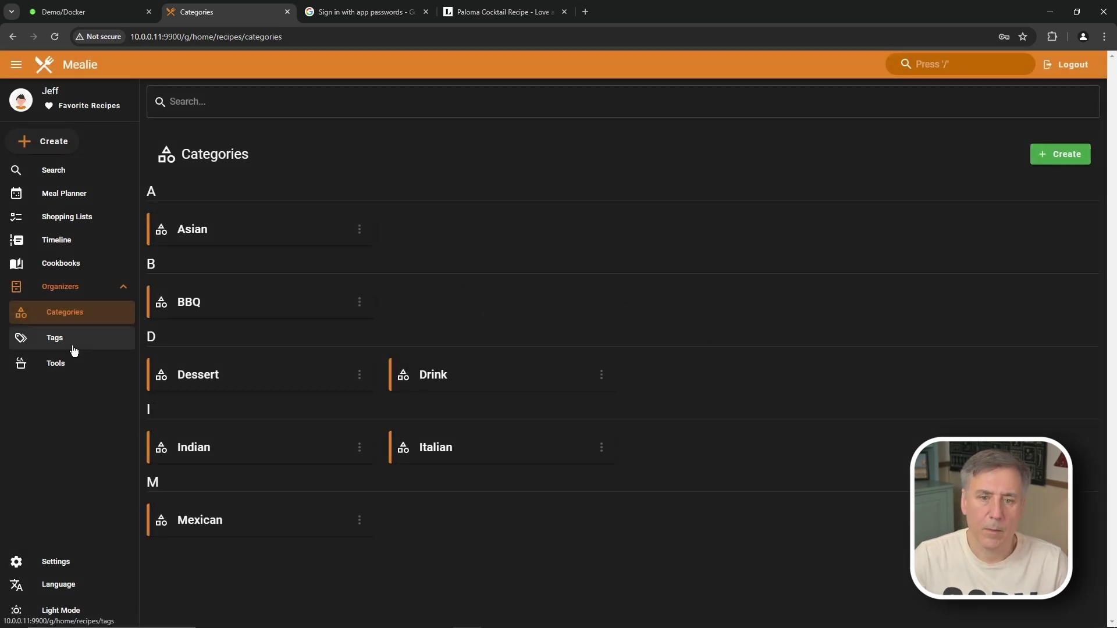
Step: Open Tags and create the Beef, Chicken, Pork and Breakfast tags
click(65, 340)
click(1064, 156)
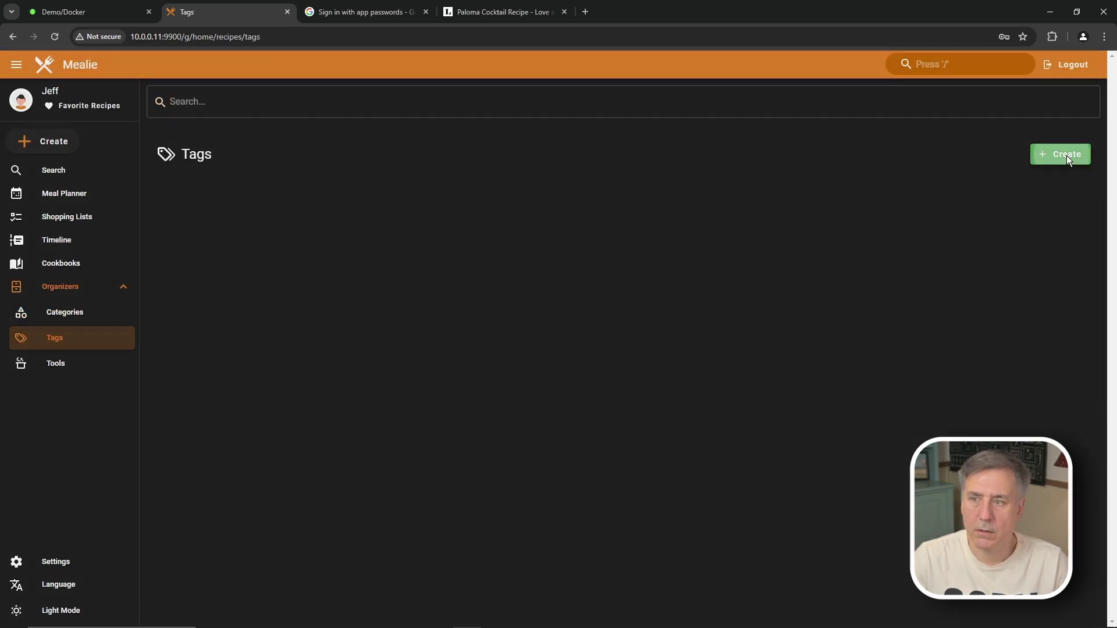
text(Beef)
key(Return)
key(Return)
text(Chicken)
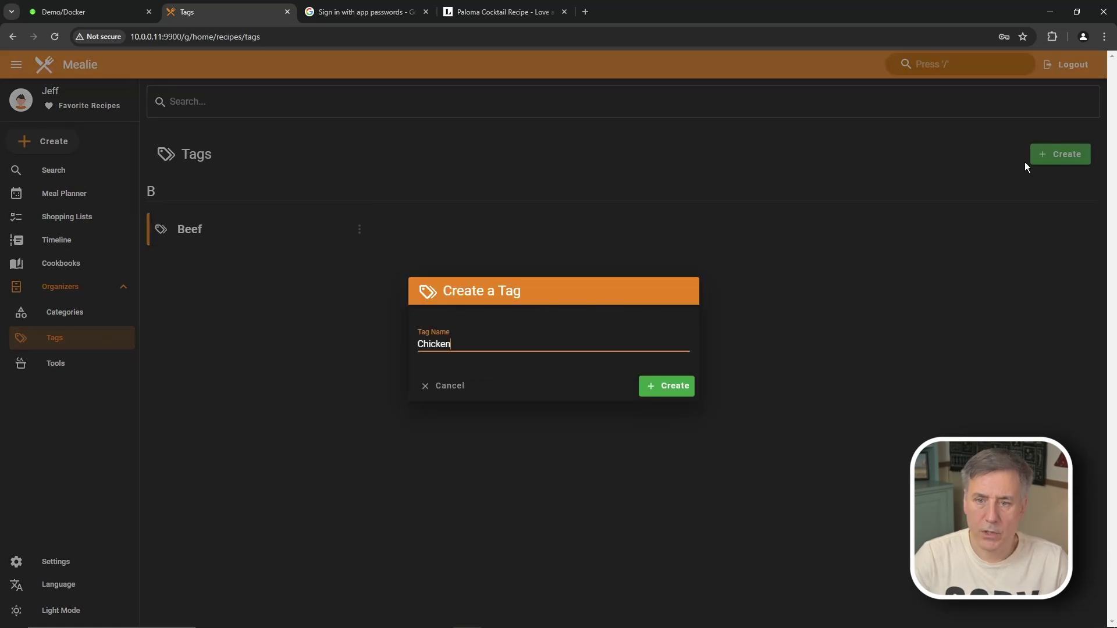
key(Return)
key(Return)
text(Pork)
key(Return)
click(1065, 155)
text(Breakfast)
key(Return)
key(Return)
Step: Add the Lunch, Dinner, Side and Bread tags
text(Lunch)
key(Return)
key(Return)
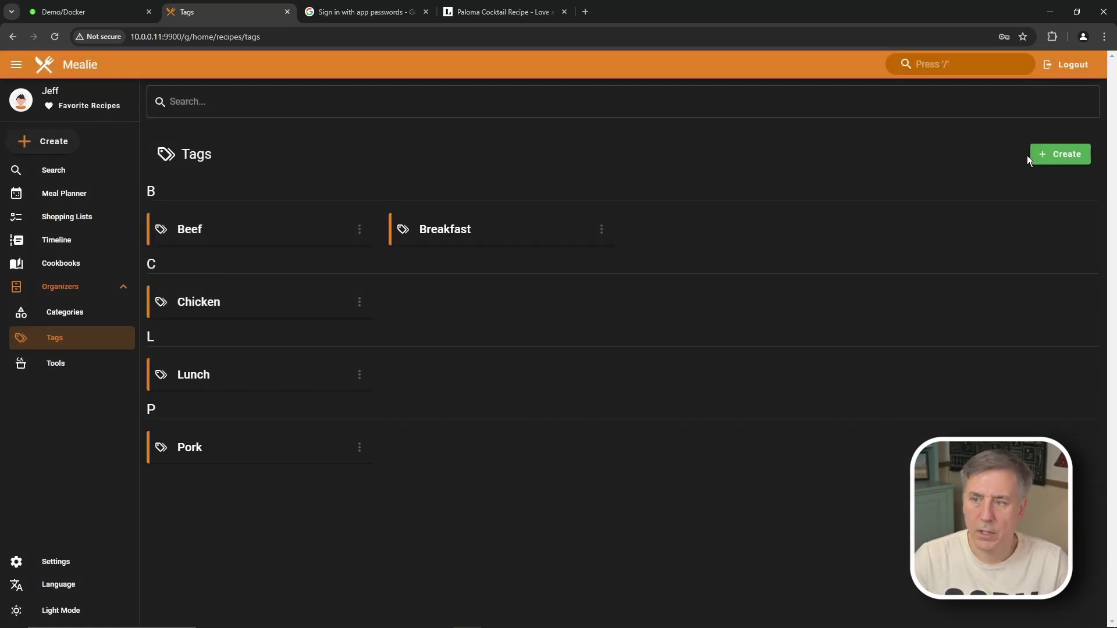
text(Dinner)
key(Return)
click(1074, 152)
text(Side)
key(Return)
click(1059, 152)
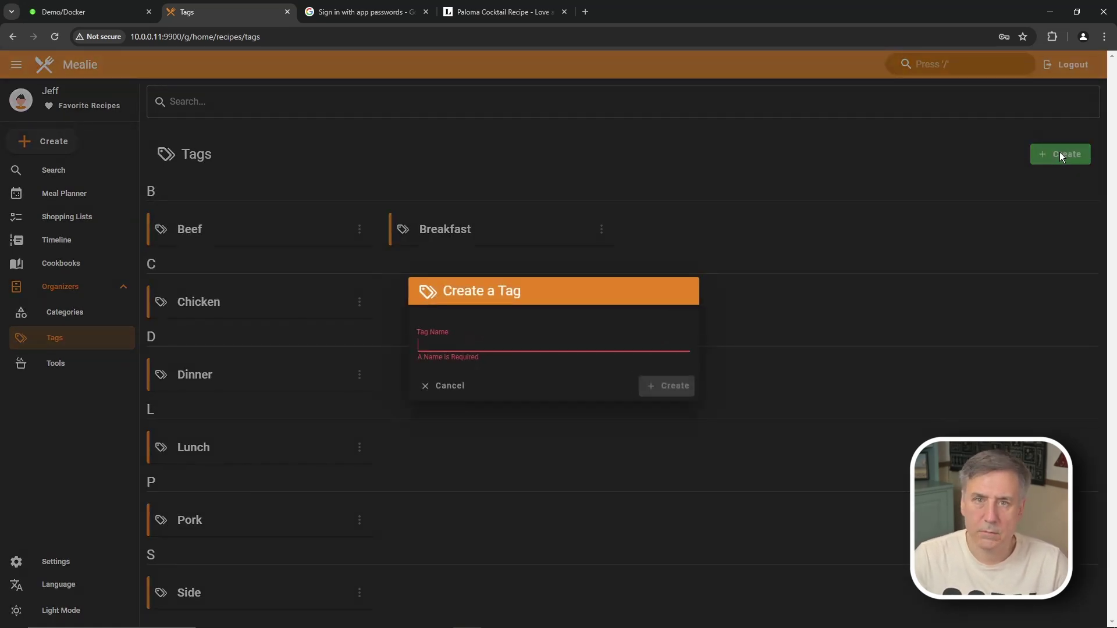
text(Bread)
key(Return)
key(Return)
Step: Add the Gulten Free, Keto and Paleo tags
text(Gulten Free)
key(Return)
key(Return)
text(Keto)
key(Return)
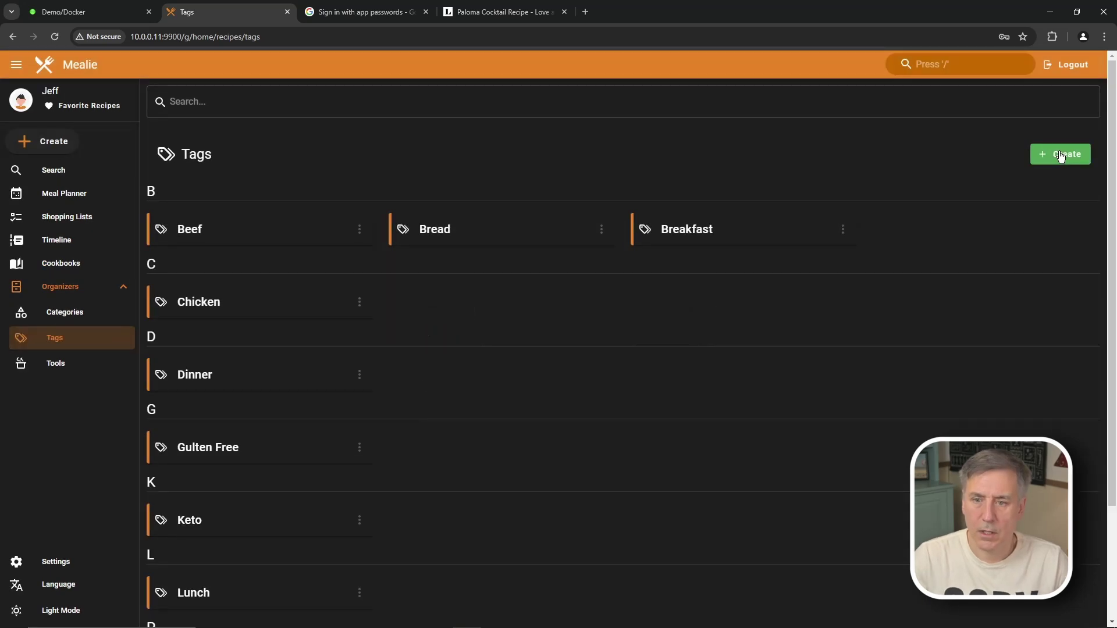
key(Return)
text(Paleo)
key(Return)
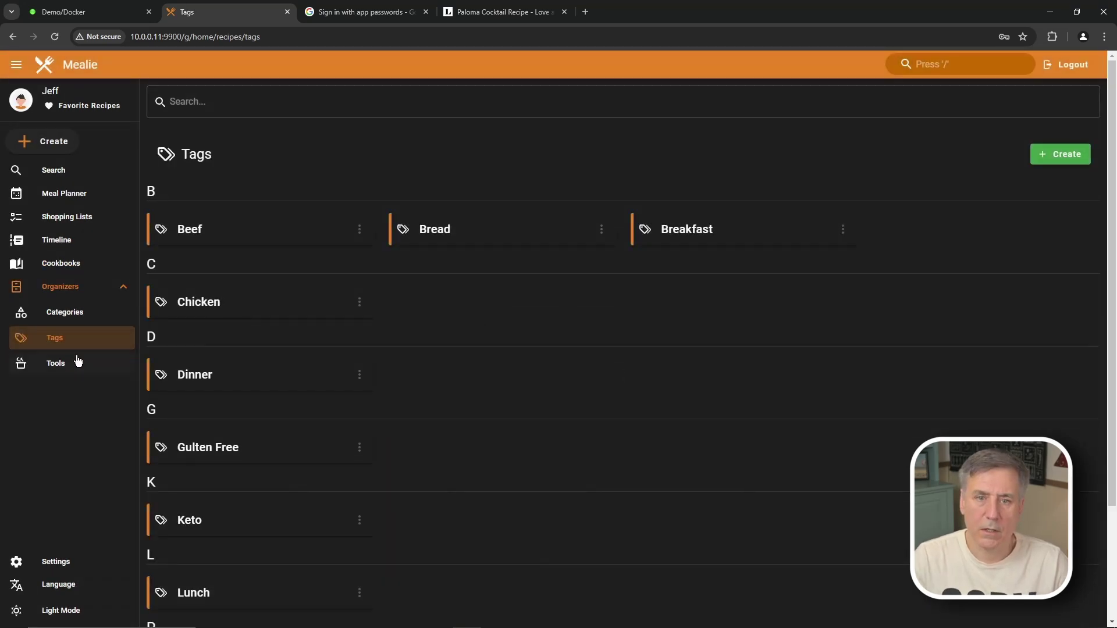
click(58, 364)
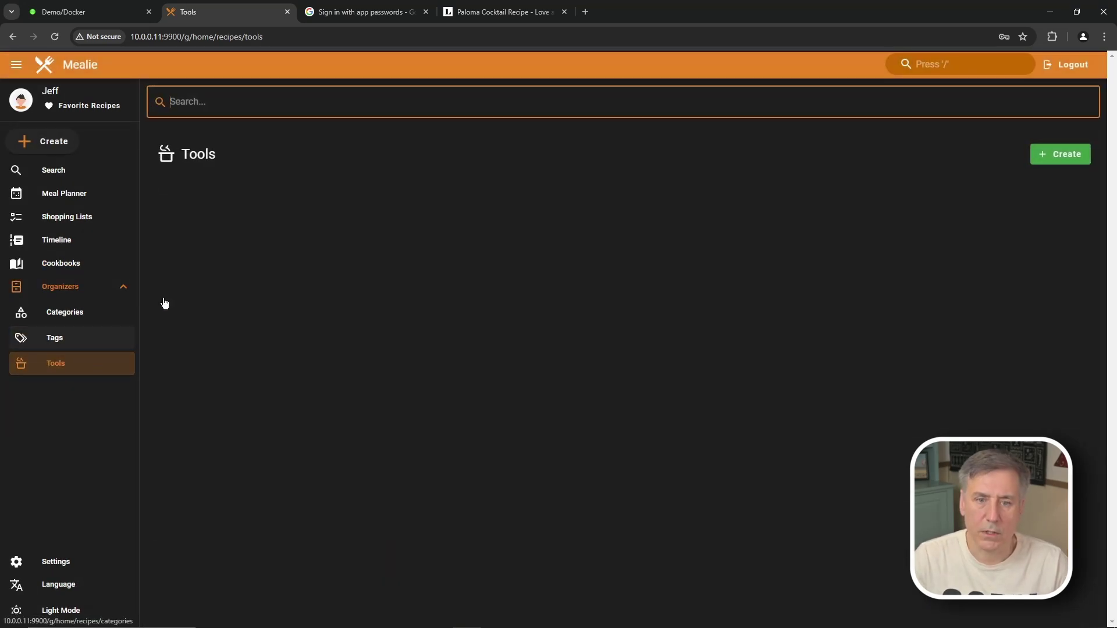
Step: Create the kitchen tools Cutting Board, Food Processor and Slow Cooker
click(1056, 155)
text(Cutting)
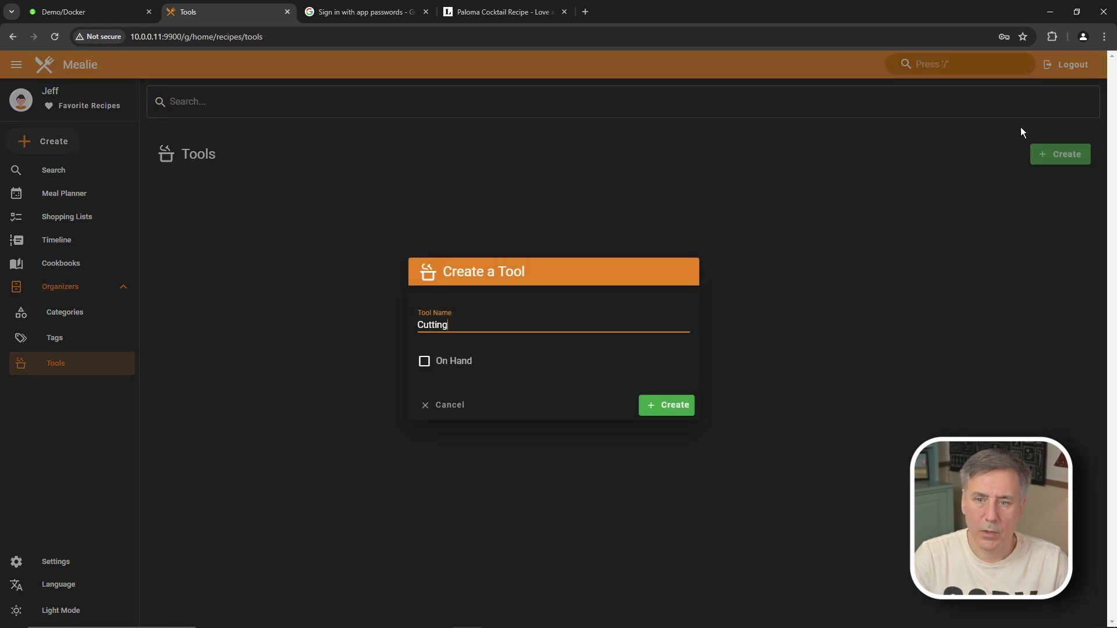
text( Board)
key(Return)
click(1054, 152)
text(Food Processer)
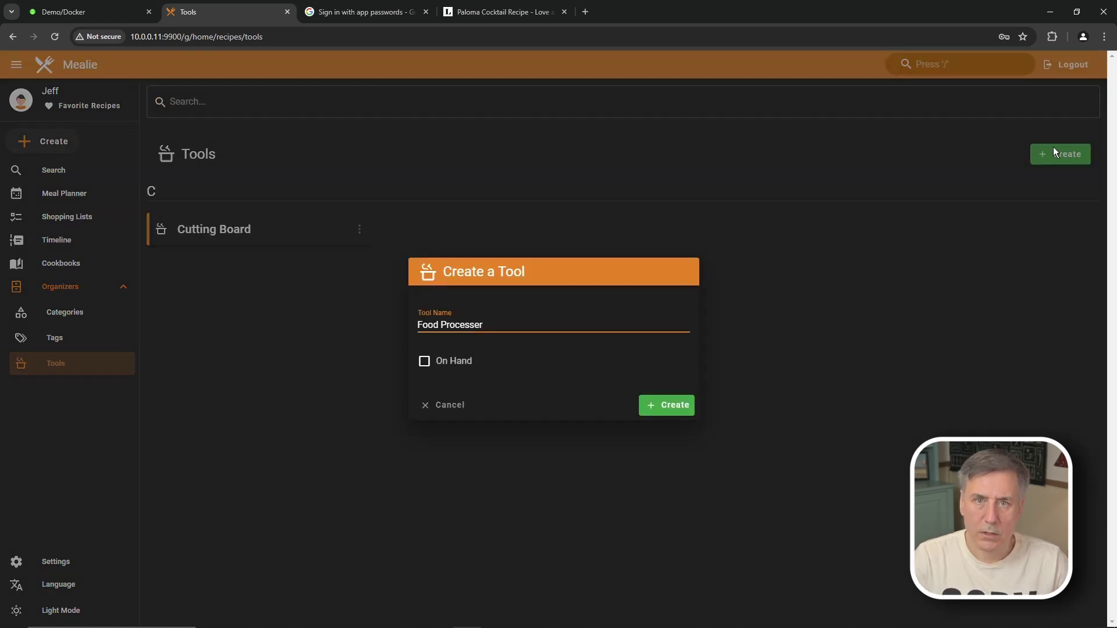
key(Return)
click(1054, 152)
text(Slow Cooker)
key(Return)
Step: Add the Pressure Cooker and Mixer tools, then return to the recipe home page
click(1054, 153)
text(Pressure Cooker)
key(Return)
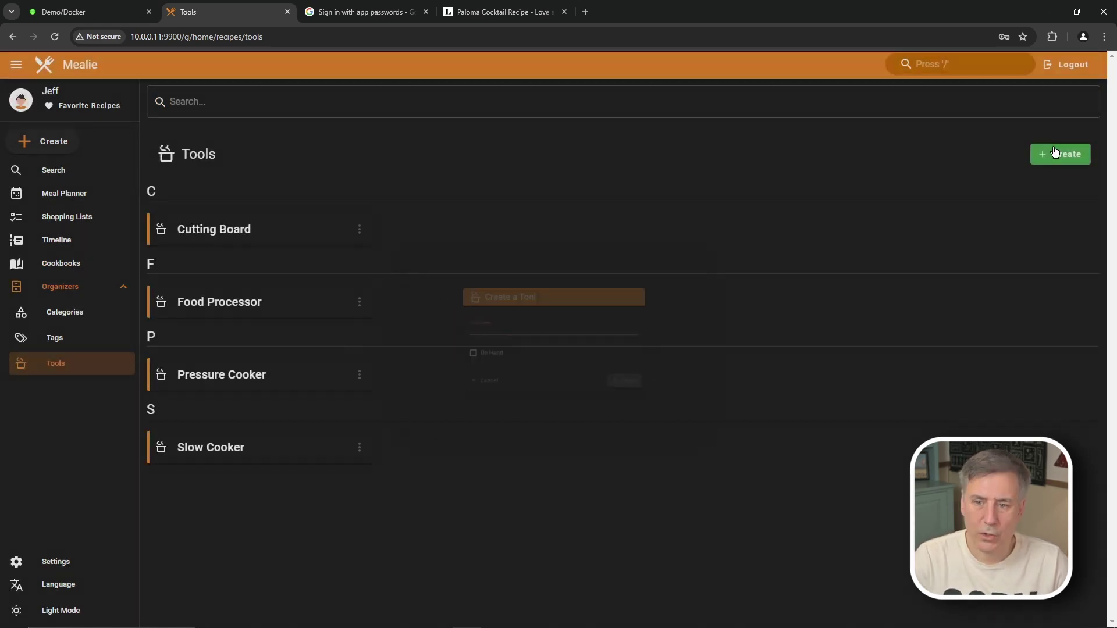
click(1055, 152)
text(Mixer)
key(Return)
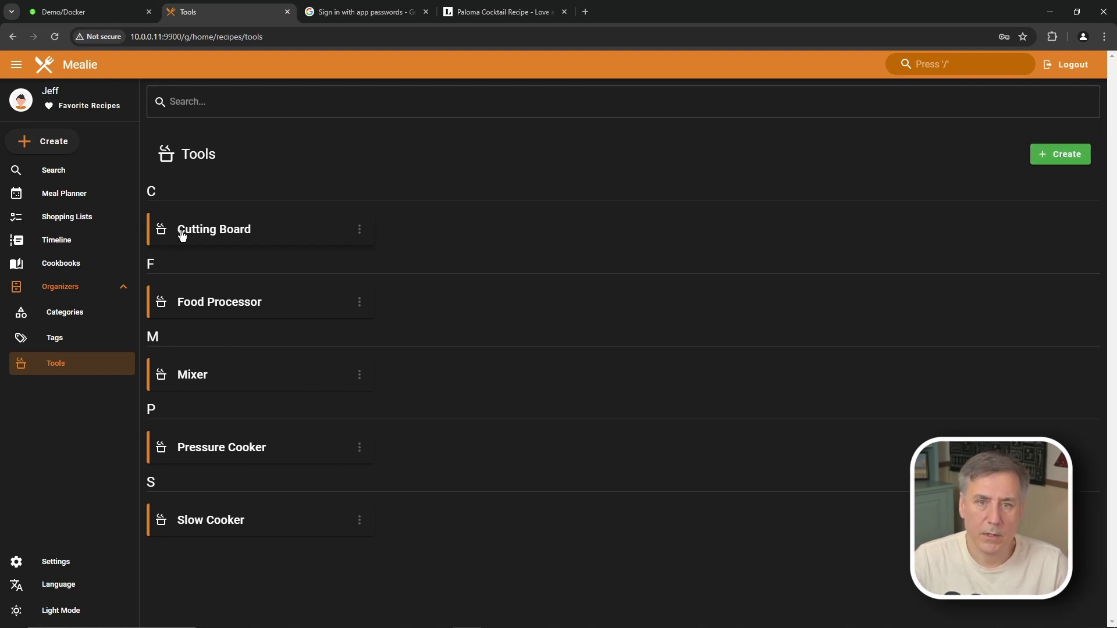
click(45, 64)
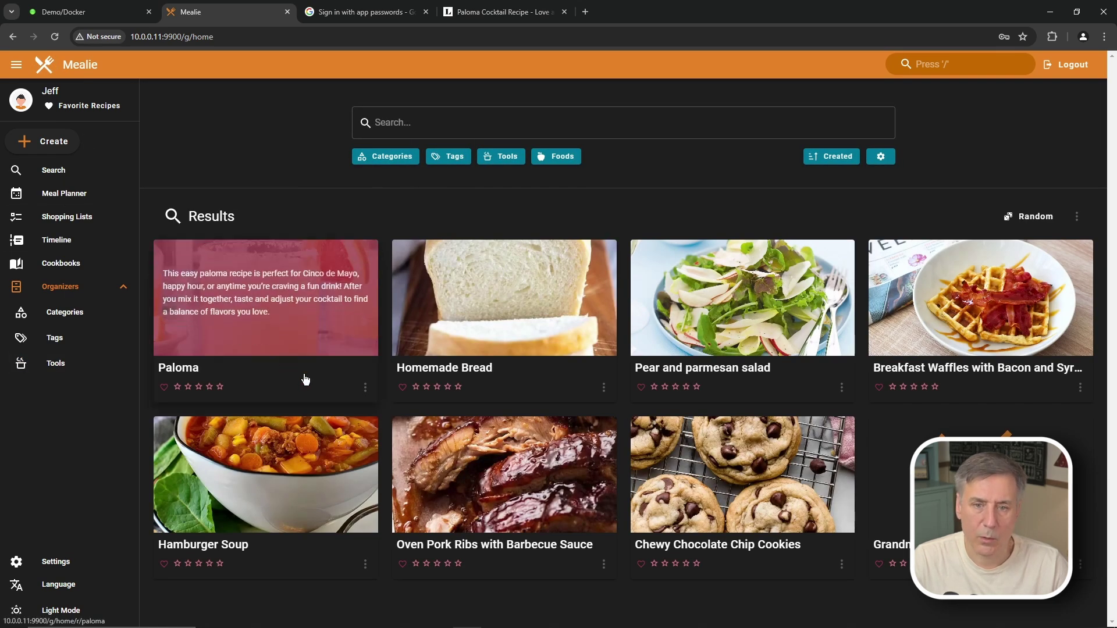
Step: Edit the Paloma recipe and assign it the Drink category
click(278, 306)
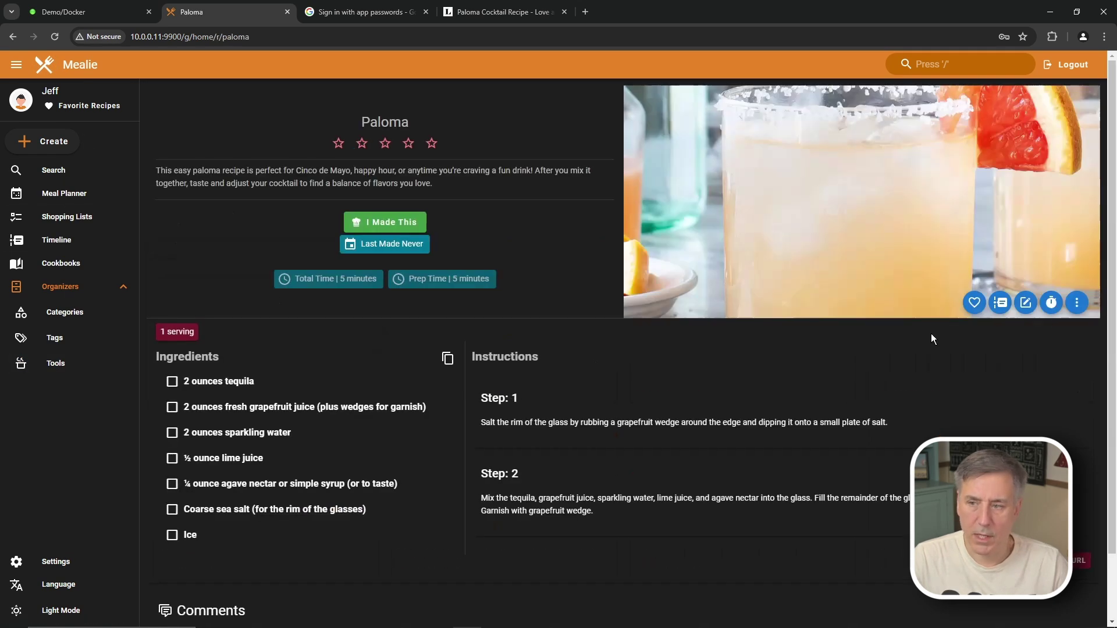
click(1019, 307)
scroll(320, 324, down, 9)
click(319, 324)
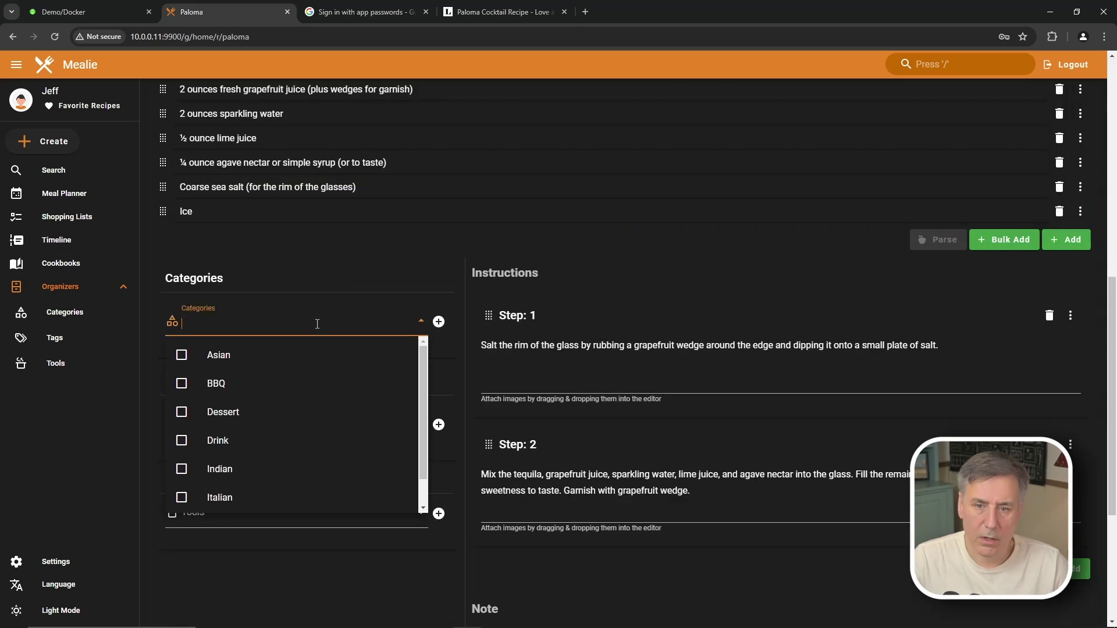
click(232, 448)
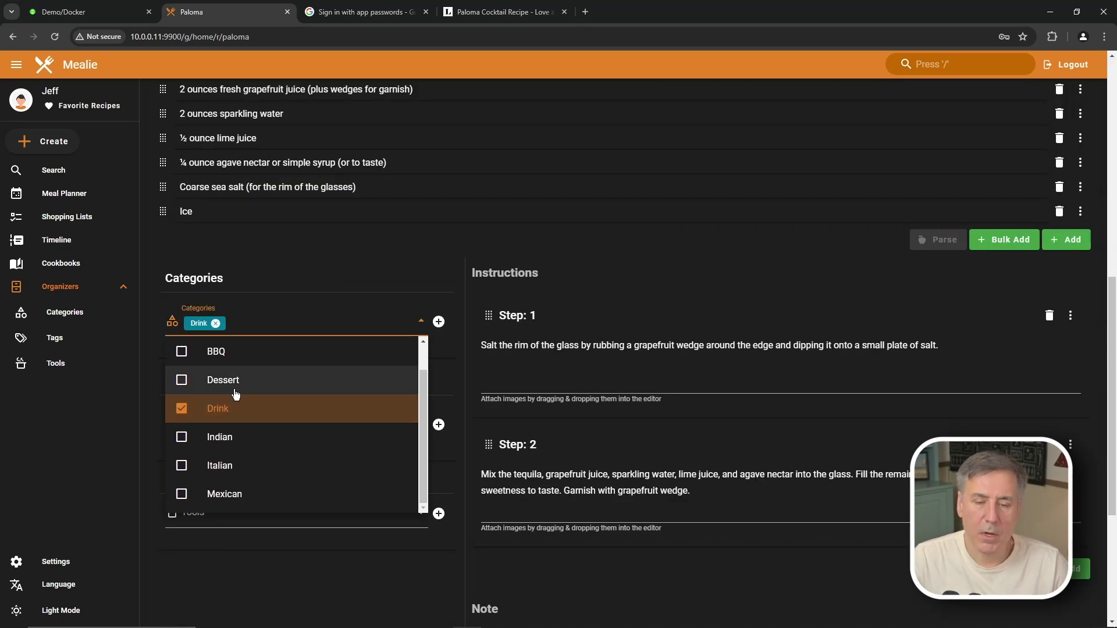
Step: Browse Paloma's tag list without choosing any tags, then save the recipe
scroll(233, 398, down, 1)
scroll(236, 451, up, 1)
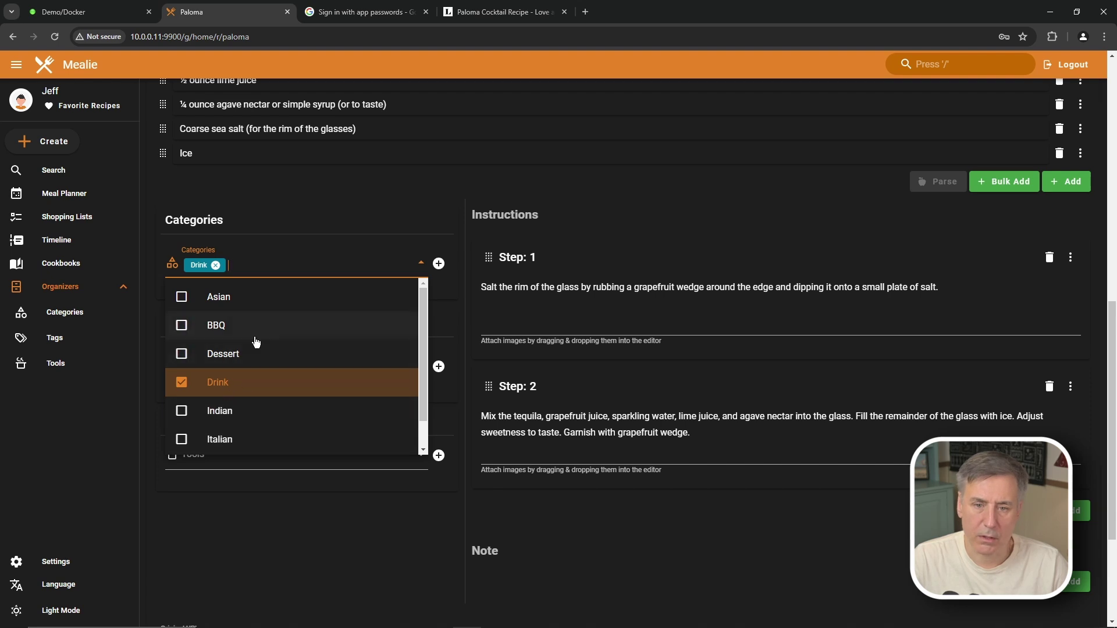
click(322, 515)
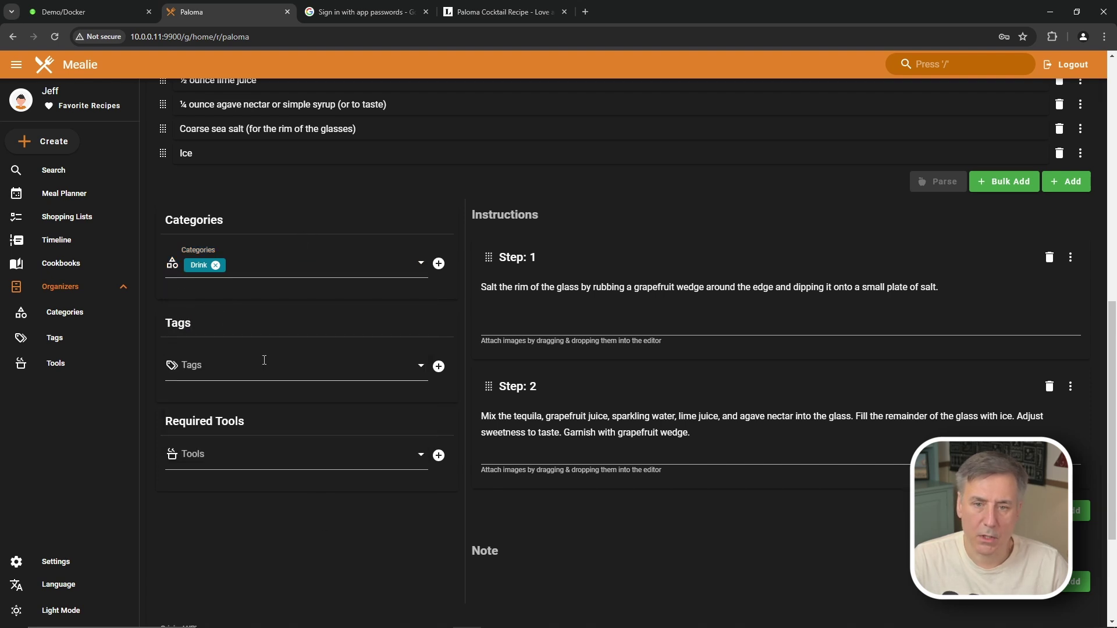
click(251, 367)
scroll(285, 407, down, 2)
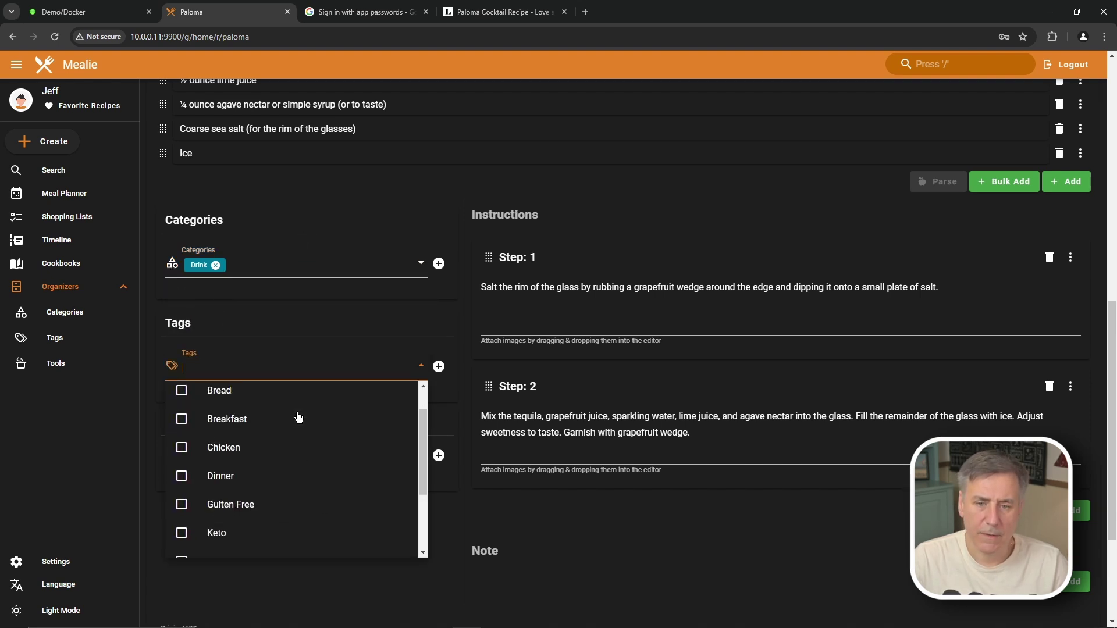
scroll(300, 418, down, 2)
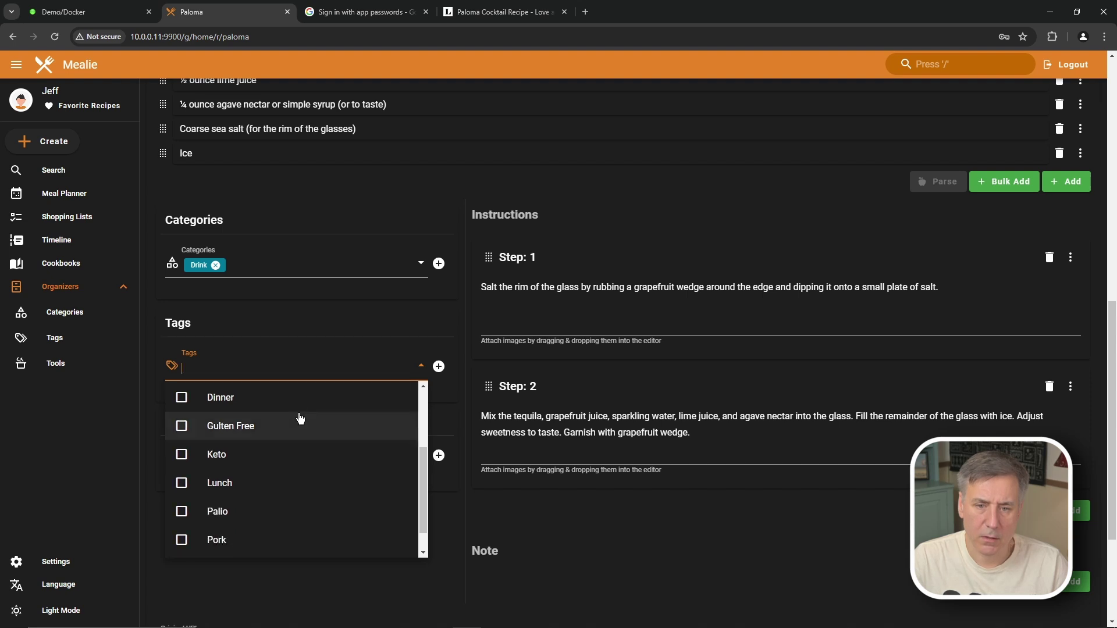
scroll(300, 418, down, 3)
scroll(961, 207, up, 10)
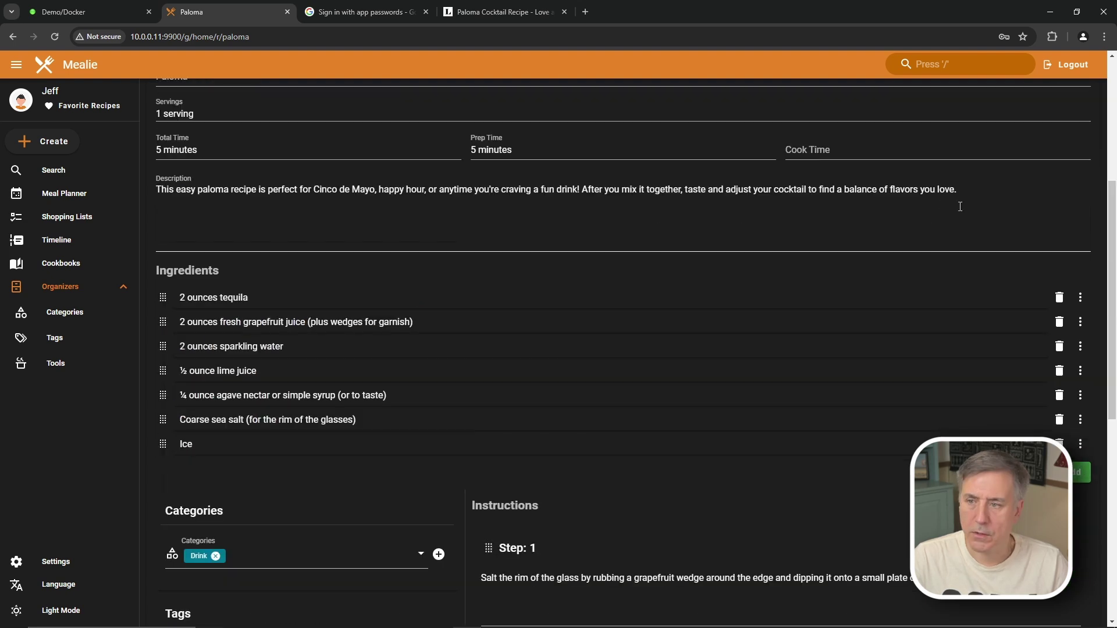
click(1064, 302)
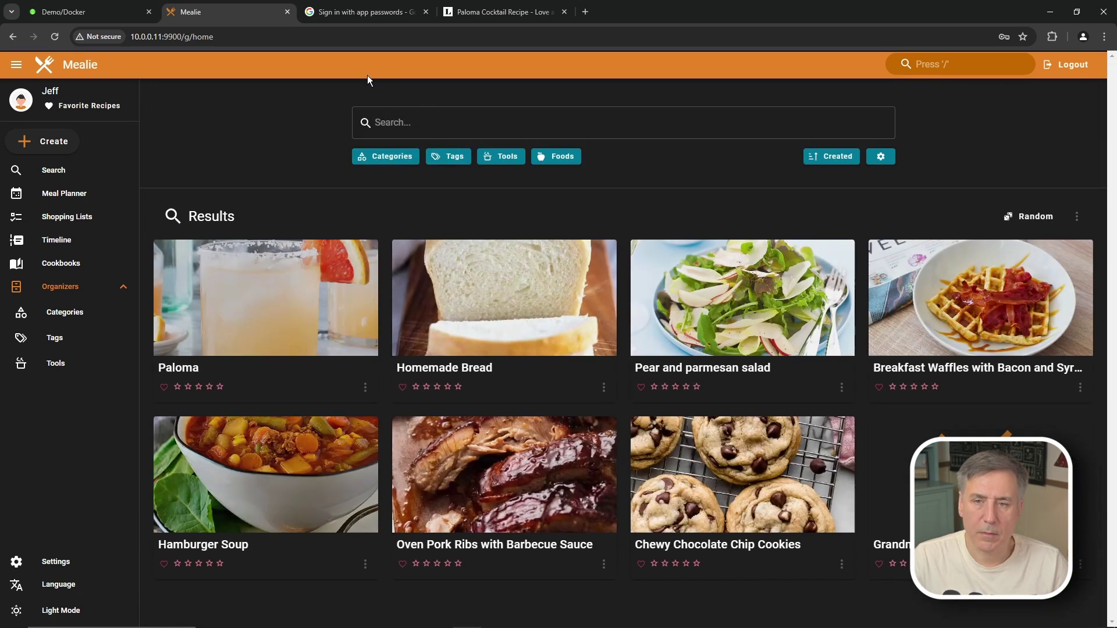
Step: Tag Homemade Bread as Bread, save it, and go back to the library
click(524, 315)
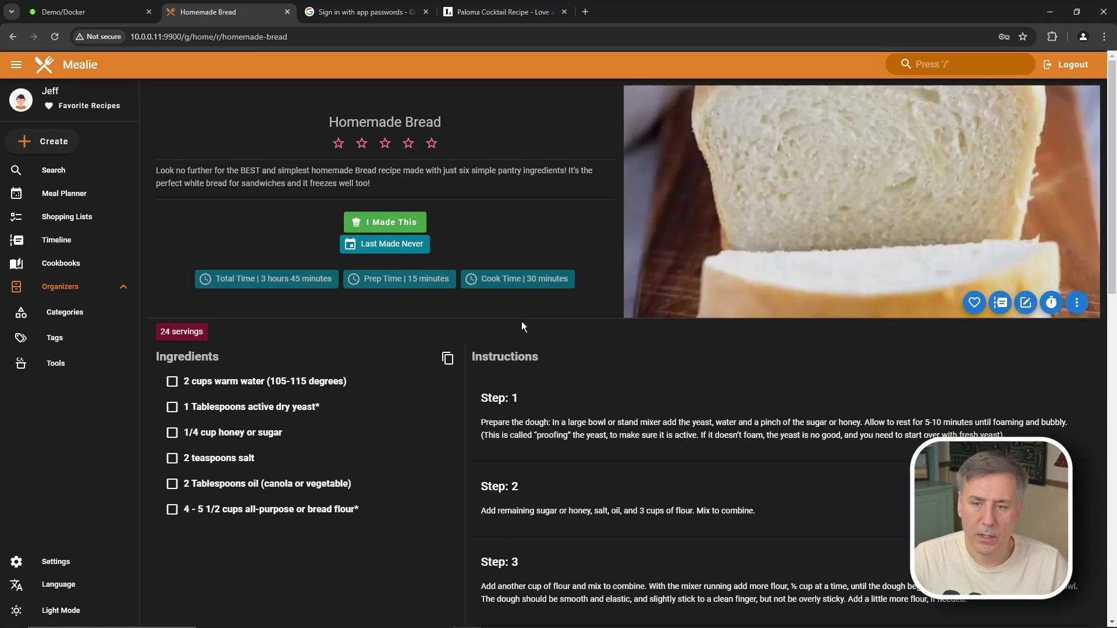
click(1025, 302)
scroll(582, 349, down, 8)
click(245, 240)
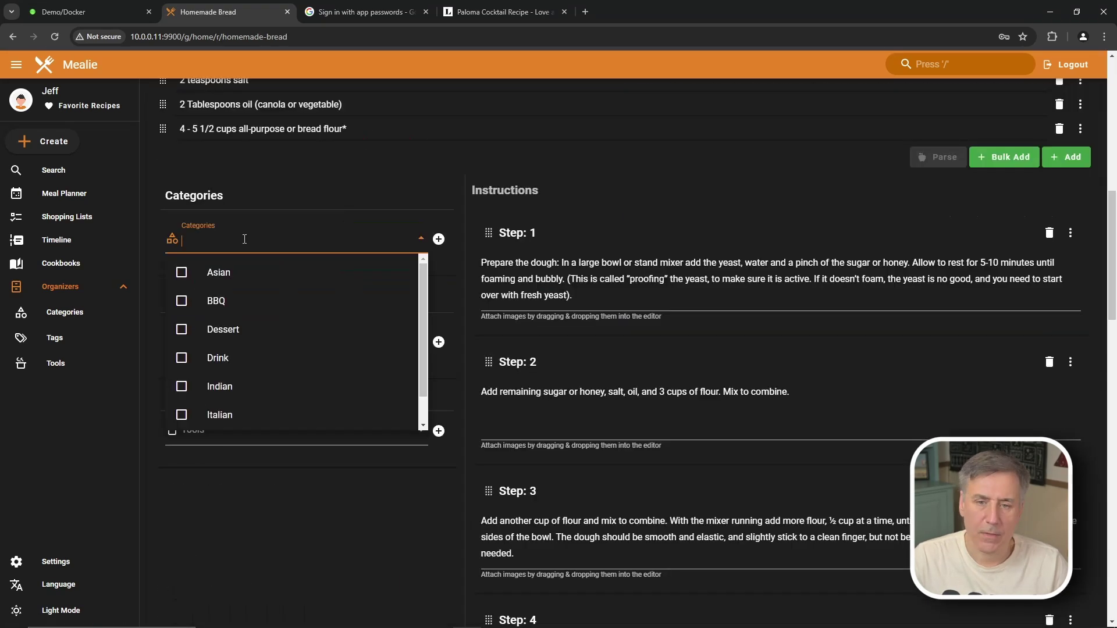
click(273, 502)
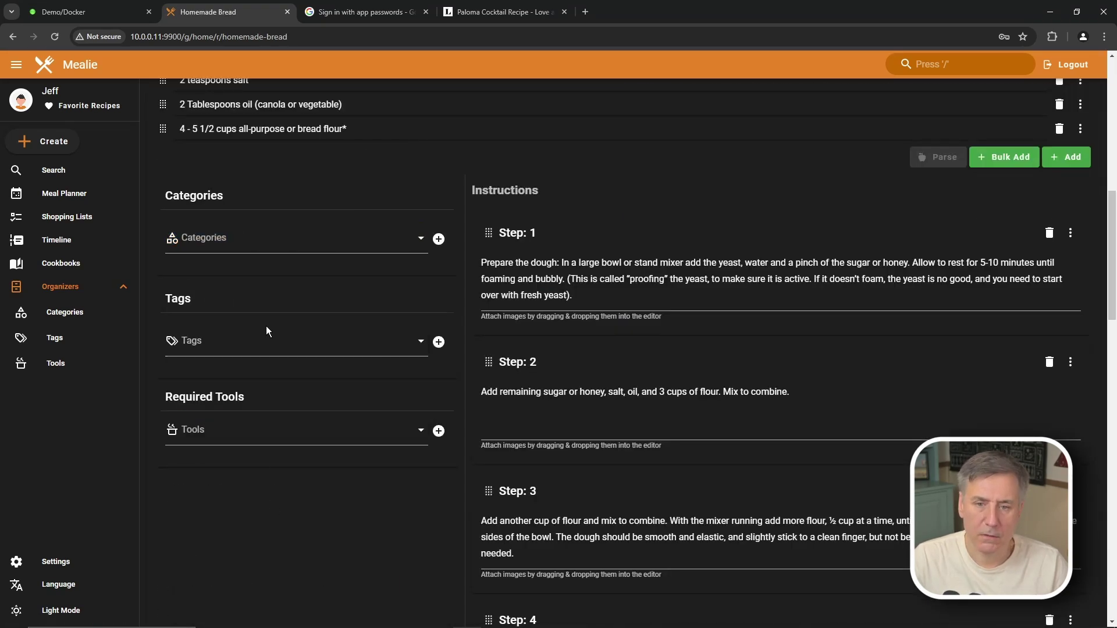
click(265, 342)
click(182, 404)
scroll(424, 369, up, 3)
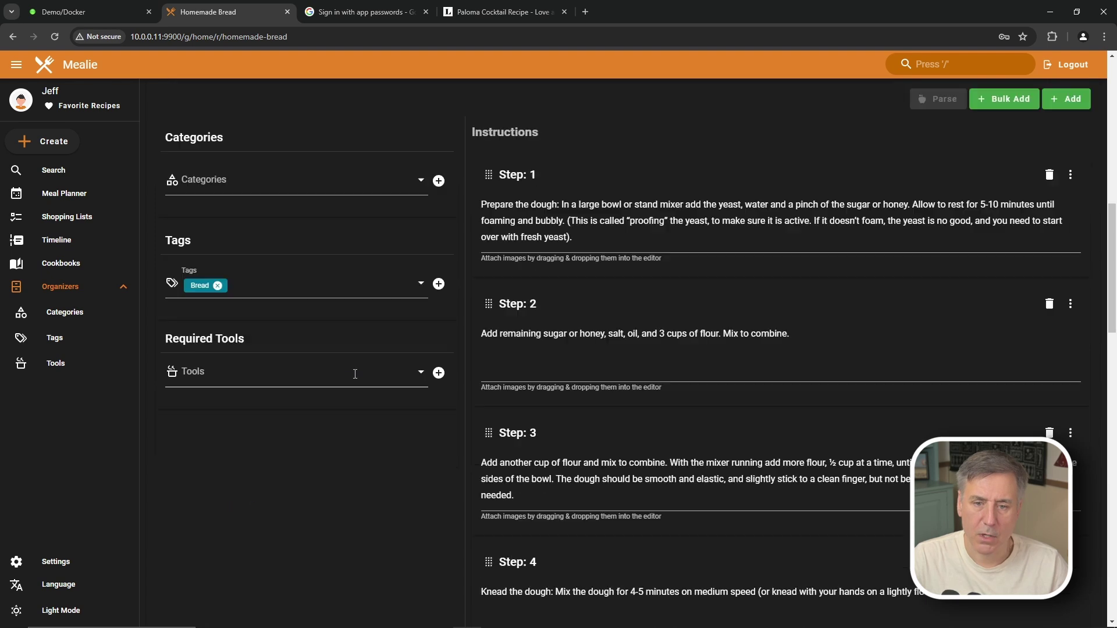
scroll(720, 267, up, 7)
click(1064, 303)
key(alt+Left)
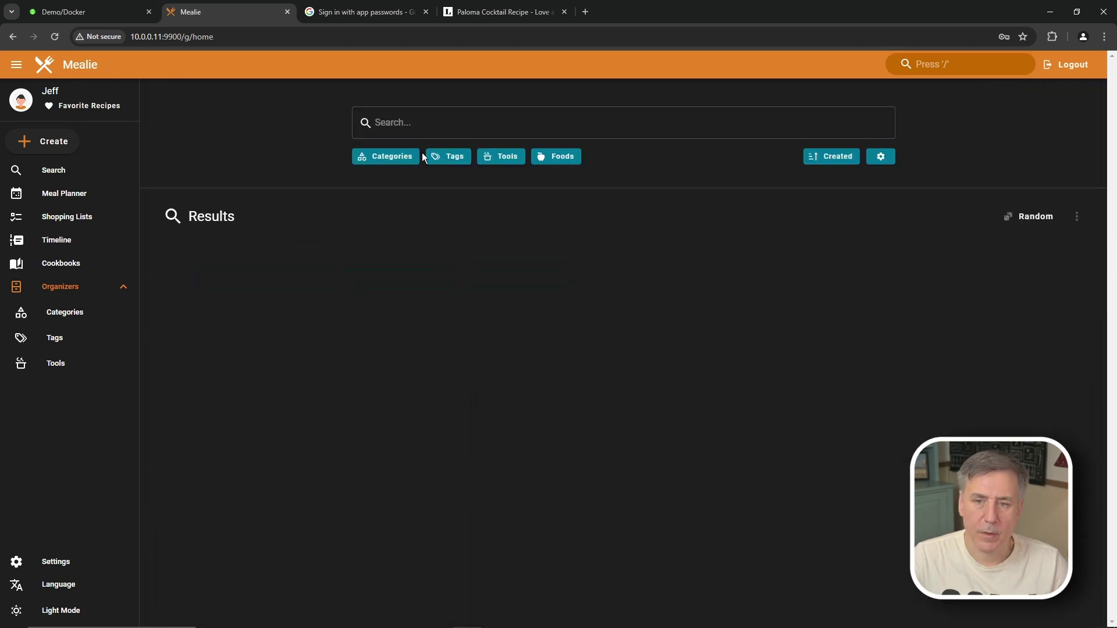
Step: Edit Pear and parmesan salad and tag it Side, Lunch and Dinner
click(736, 308)
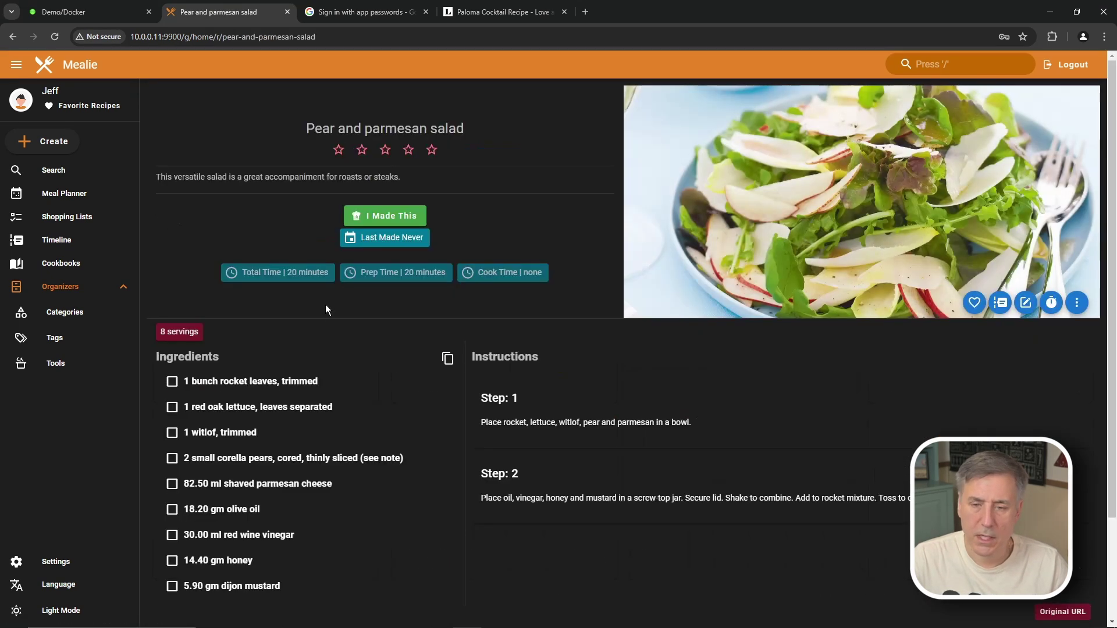
click(1077, 302)
click(1025, 302)
scroll(243, 291, down, 10)
click(243, 256)
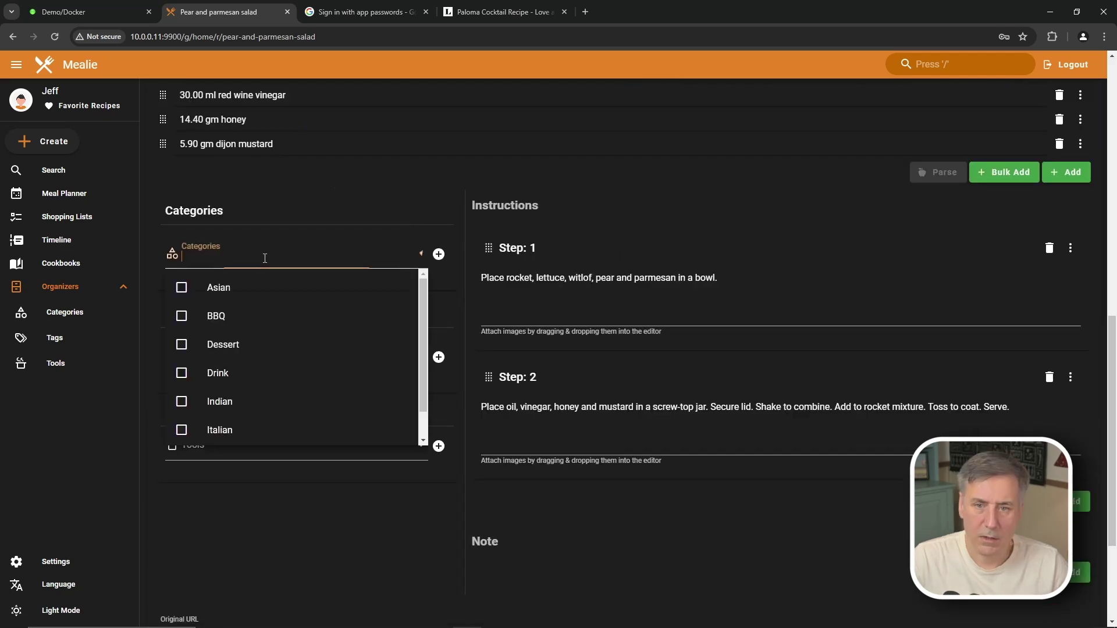
scroll(292, 252, down, 1)
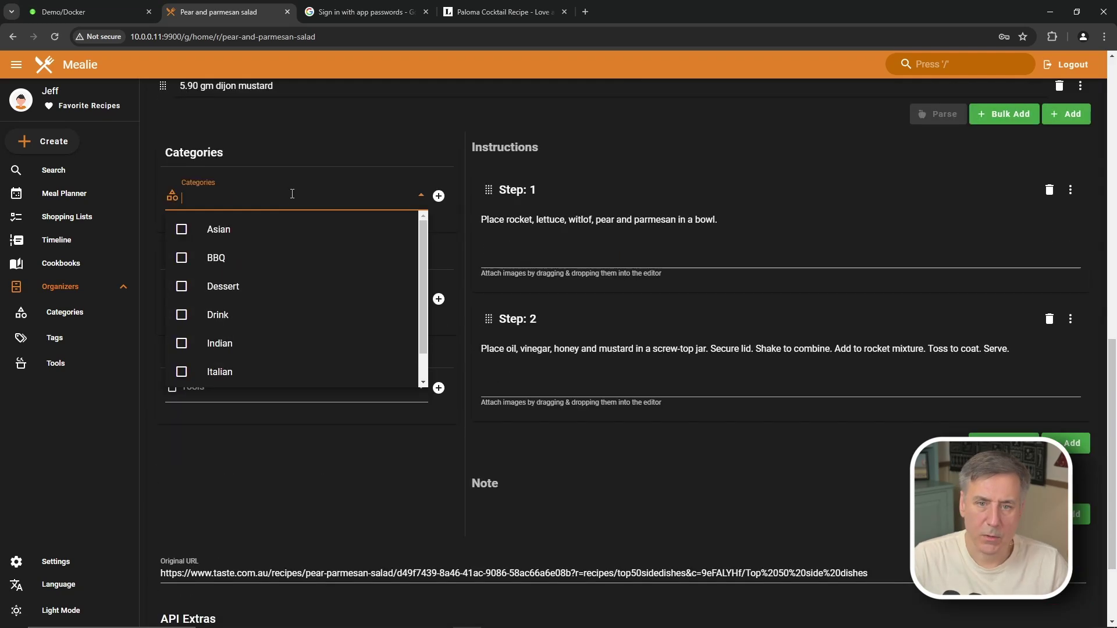
click(241, 448)
click(212, 299)
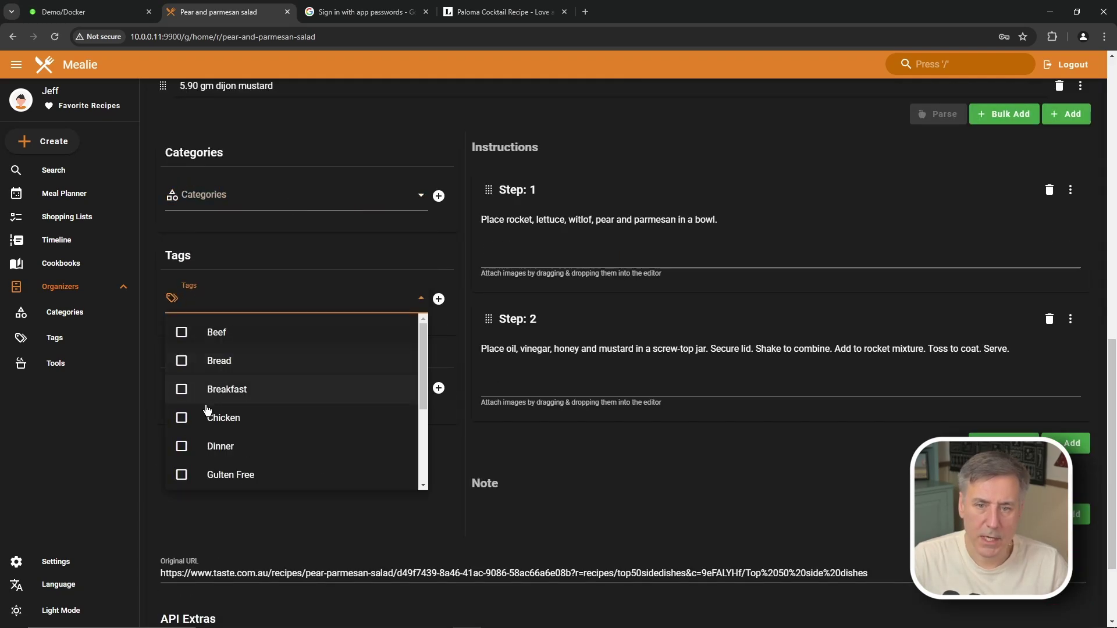
scroll(203, 454, down, 5)
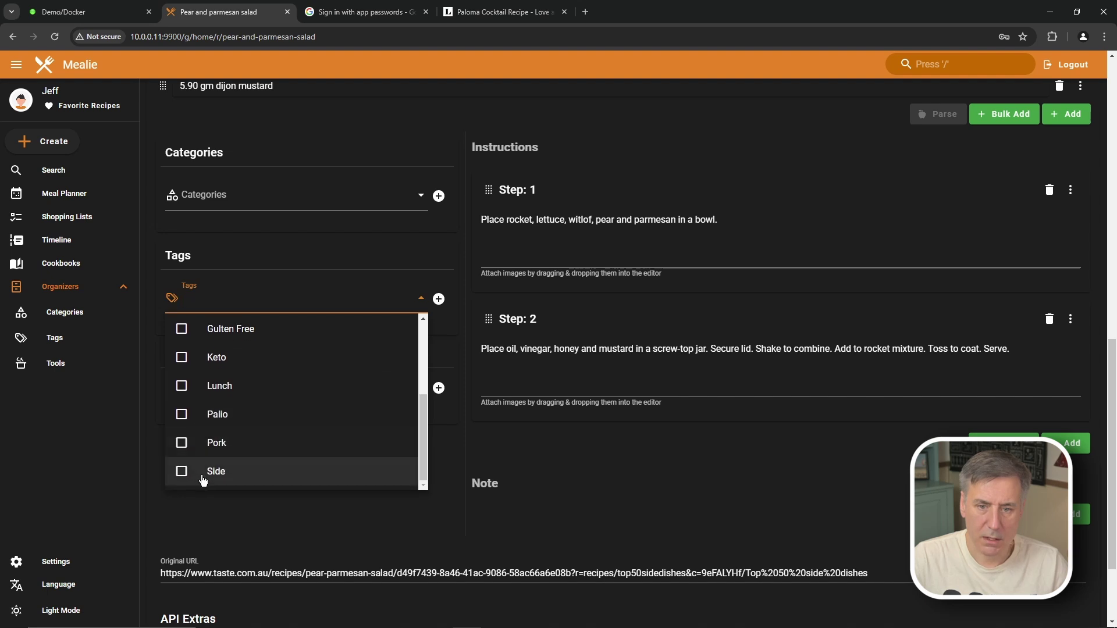
click(203, 478)
scroll(192, 454, up, 2)
click(192, 443)
click(192, 359)
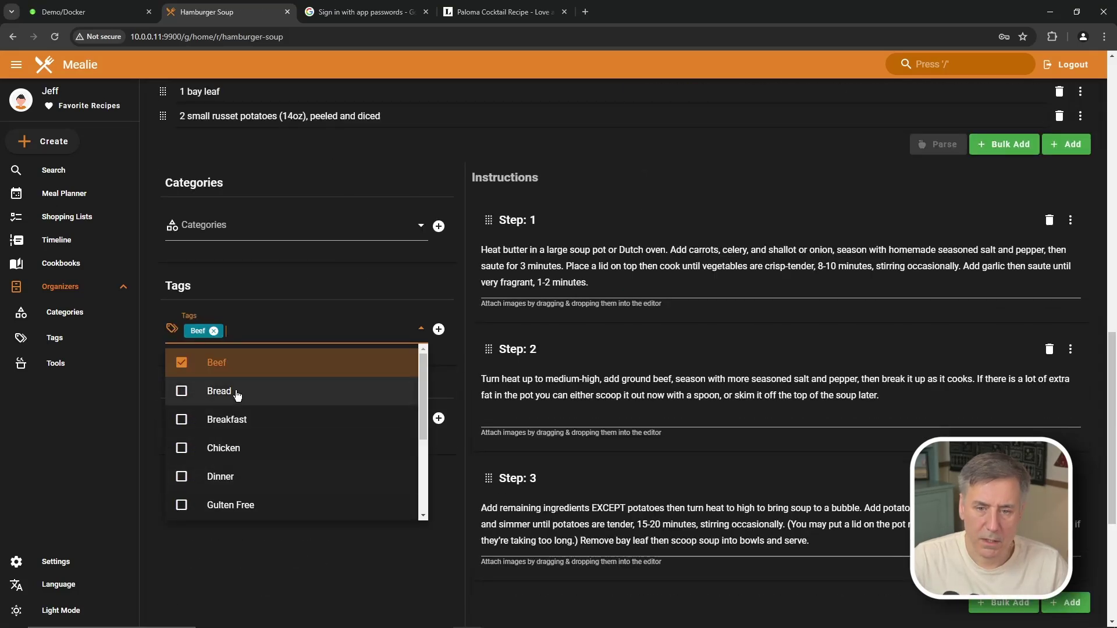
Step: Tag Hamburger Soup as Dinner, Lunch and Keto
scroll(180, 419, down, 2)
click(192, 386)
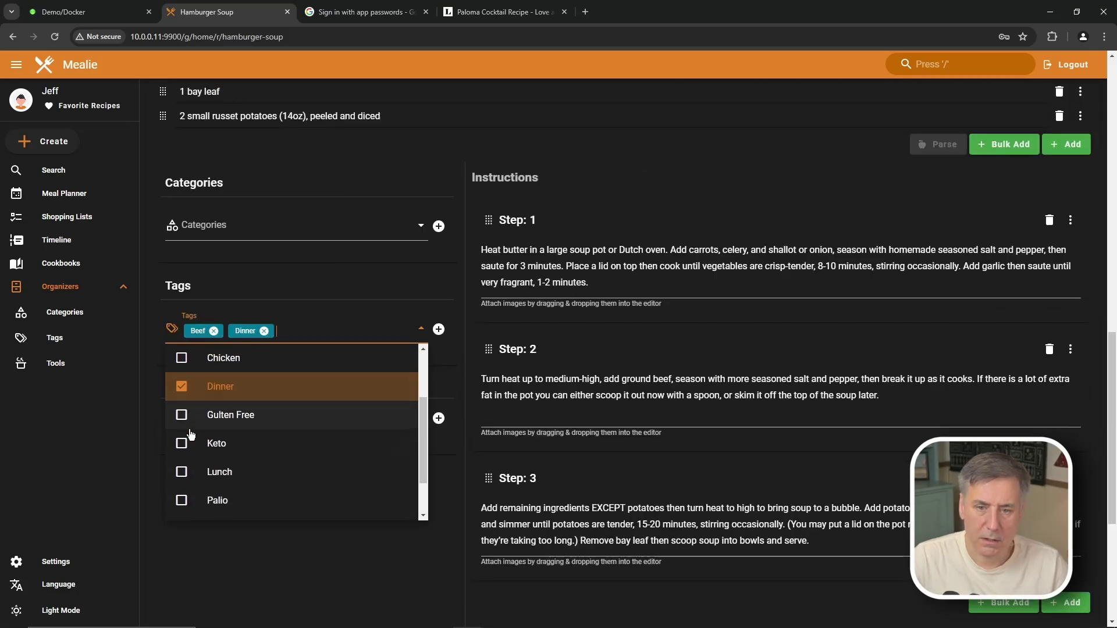
click(182, 471)
scroll(181, 470, down, 1)
click(181, 388)
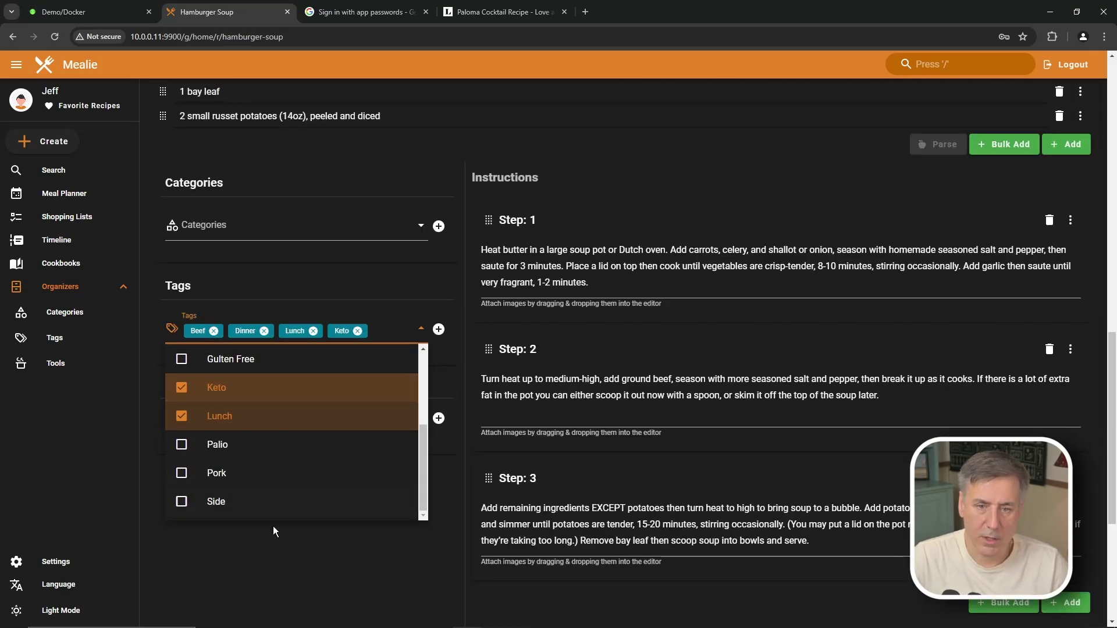
scroll(903, 247, up, 10)
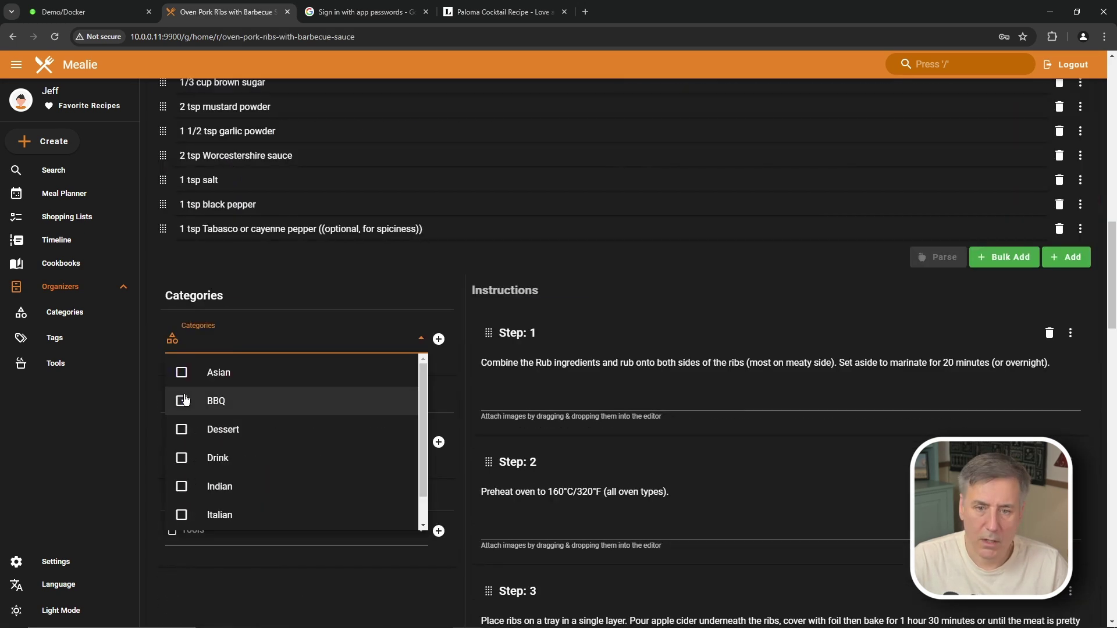
Step: Put the ribs in the BBQ category and the cookies in Dessert, then return home
click(181, 401)
scroll(180, 426, down, 1)
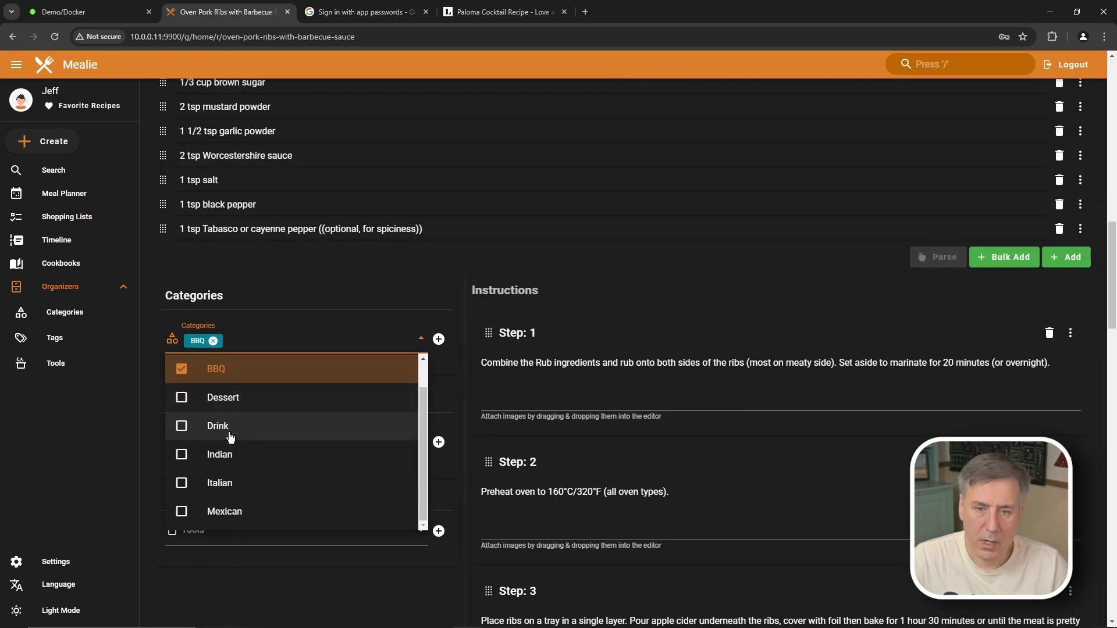
key(Tab)
scroll(170, 372, down, 3)
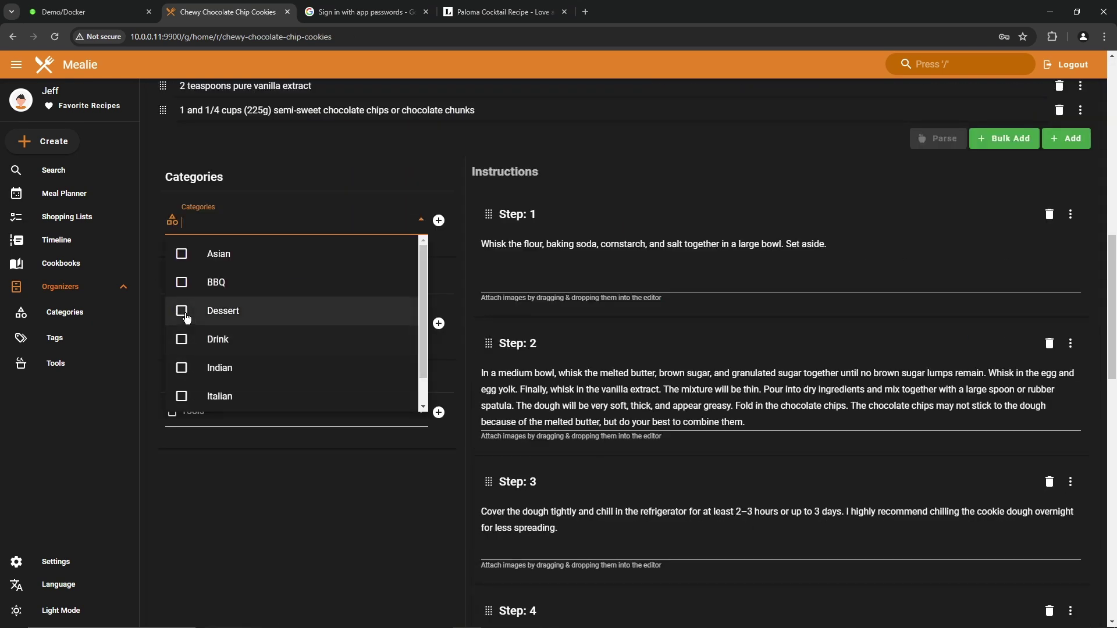
click(225, 312)
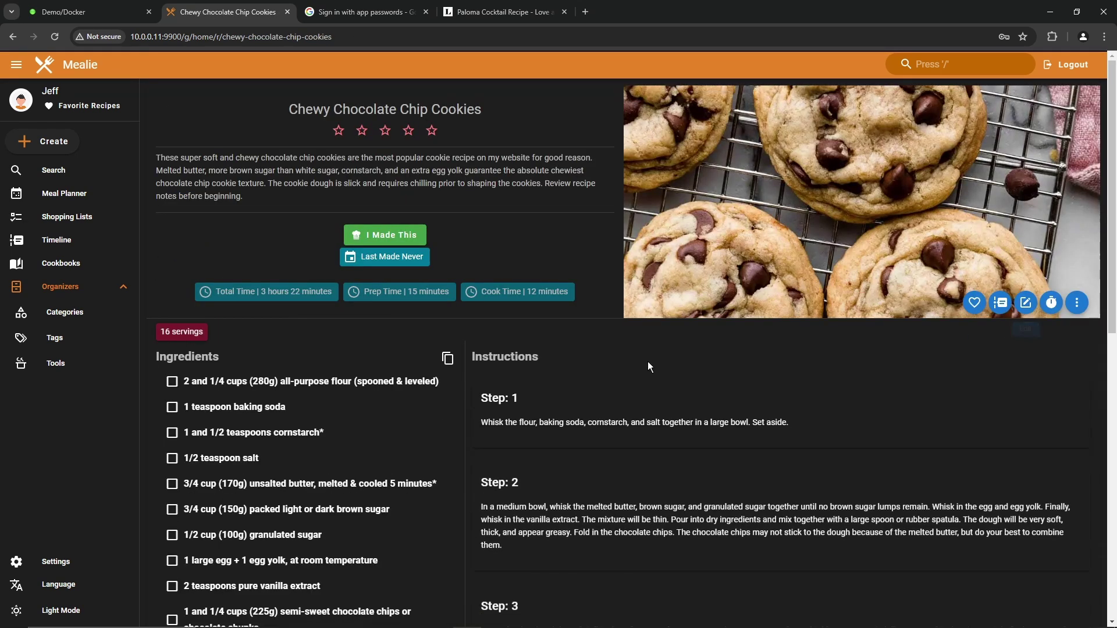
click(52, 65)
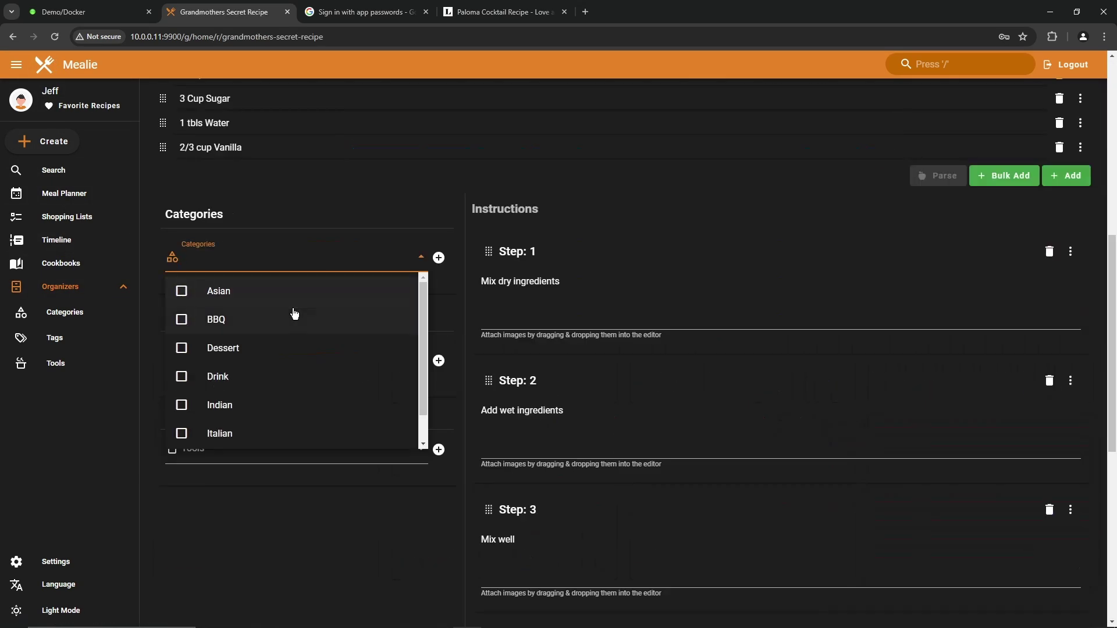
Step: Give Grandmothers Secret Recipe the Asian and Dessert categories and Gulten Free tag, then save
click(183, 293)
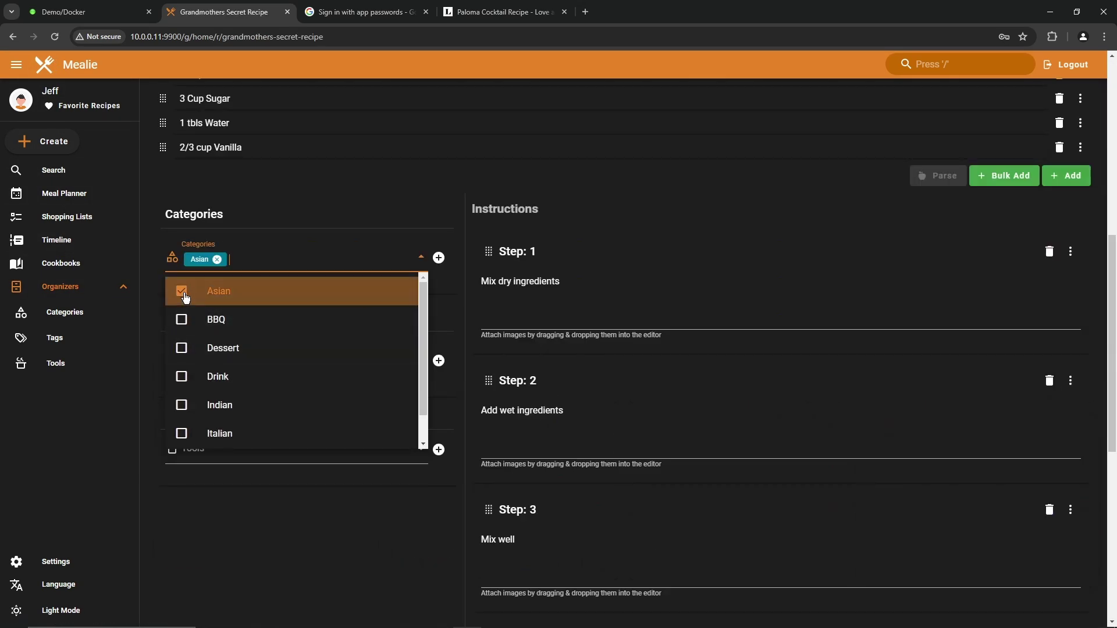
click(181, 349)
scroll(245, 141, down, 4)
click(244, 135)
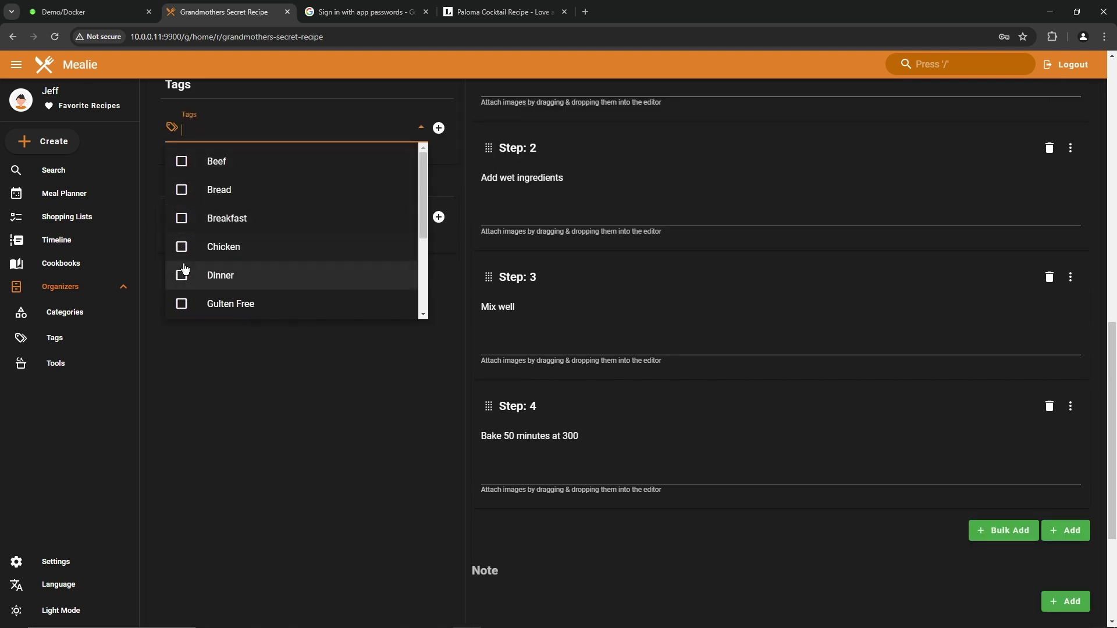
scroll(209, 339, up, 3)
scroll(187, 393, down, 2)
click(187, 393)
click(270, 547)
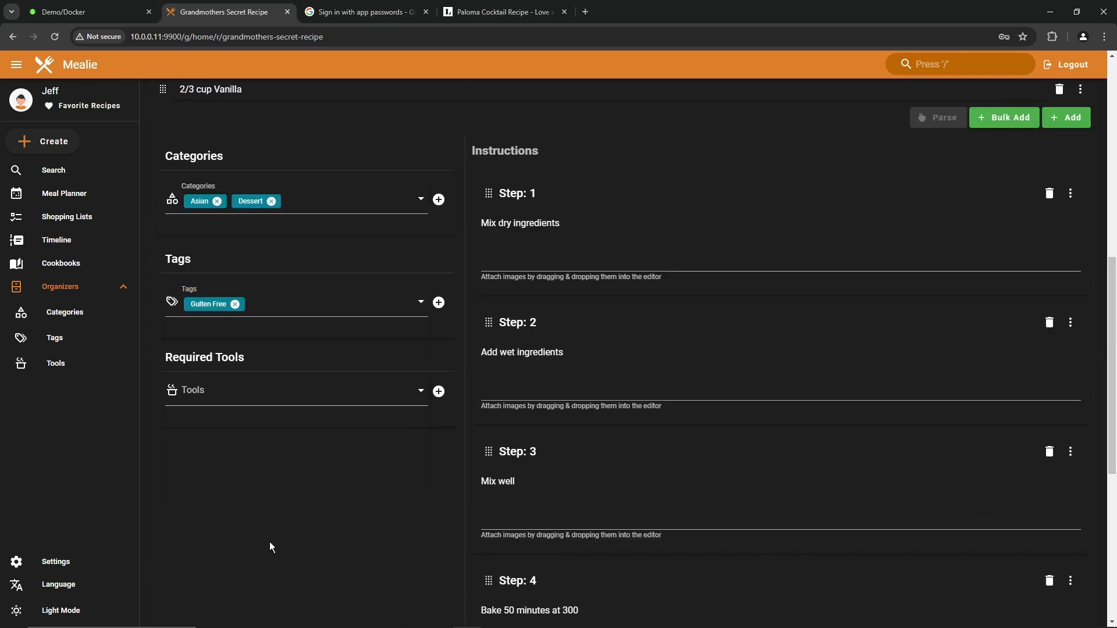
scroll(323, 451, up, 9)
click(1069, 254)
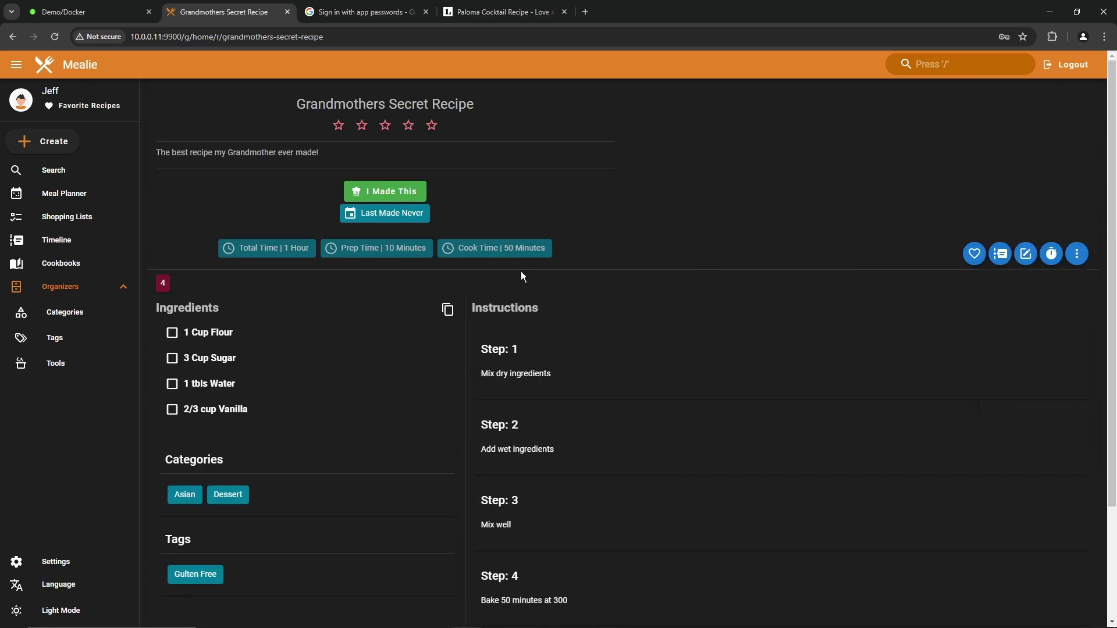
key(alt+Left)
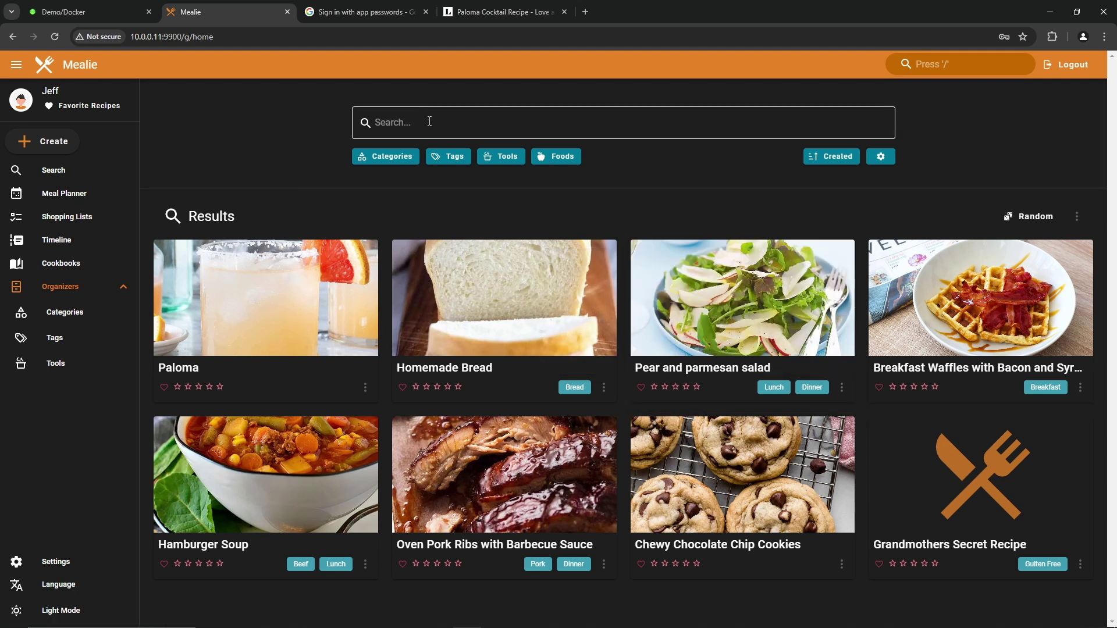
Step: Filter the recipe library by the Asian category, then clear that filter
click(385, 157)
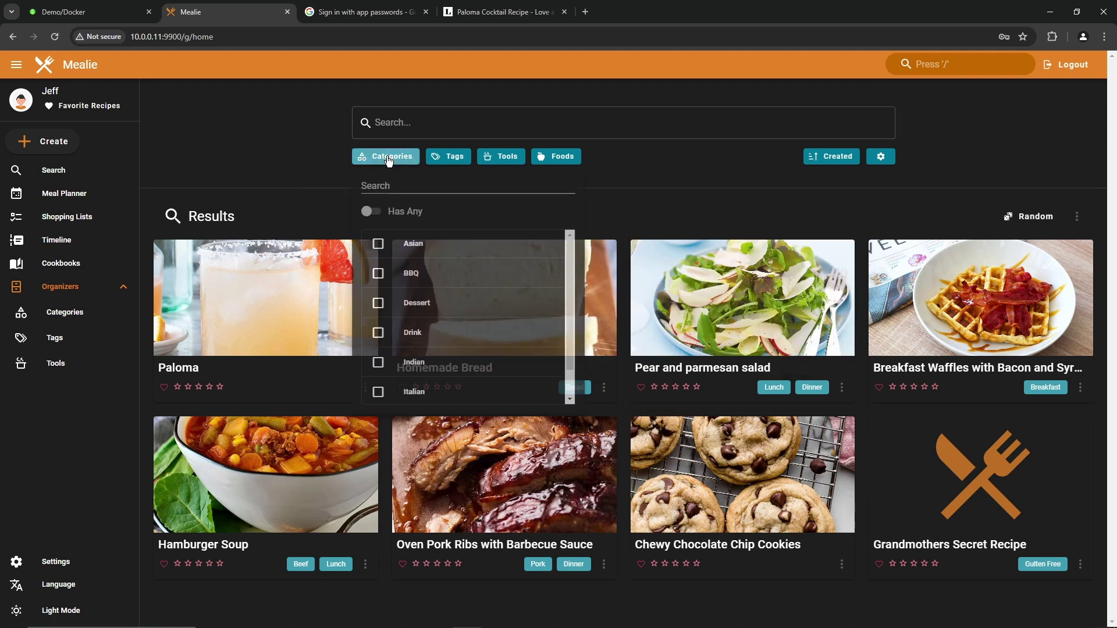
click(380, 245)
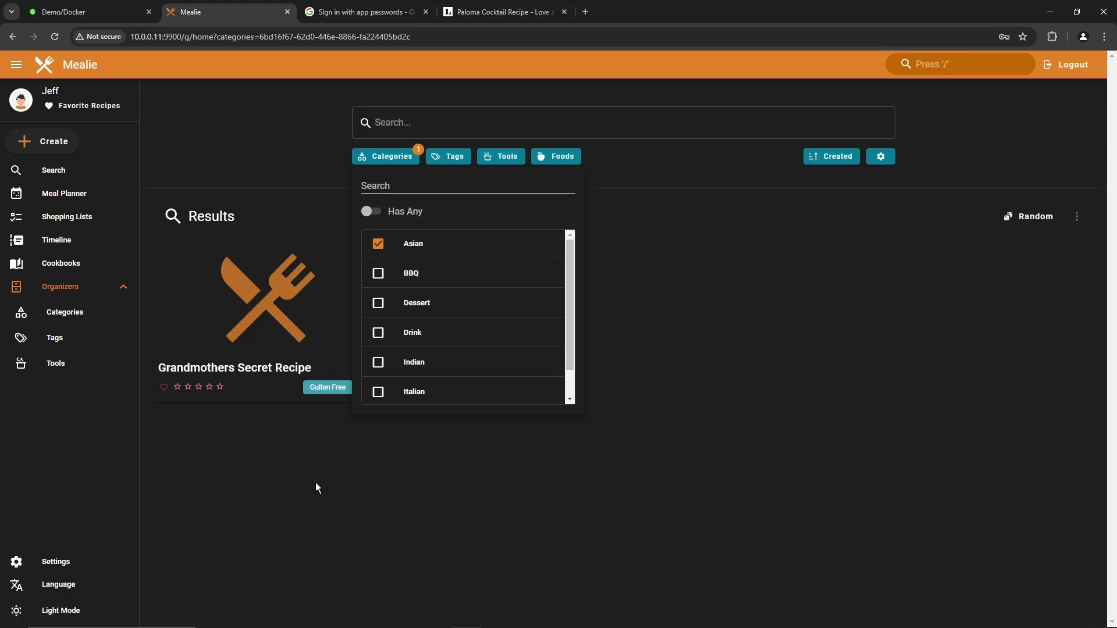
click(319, 386)
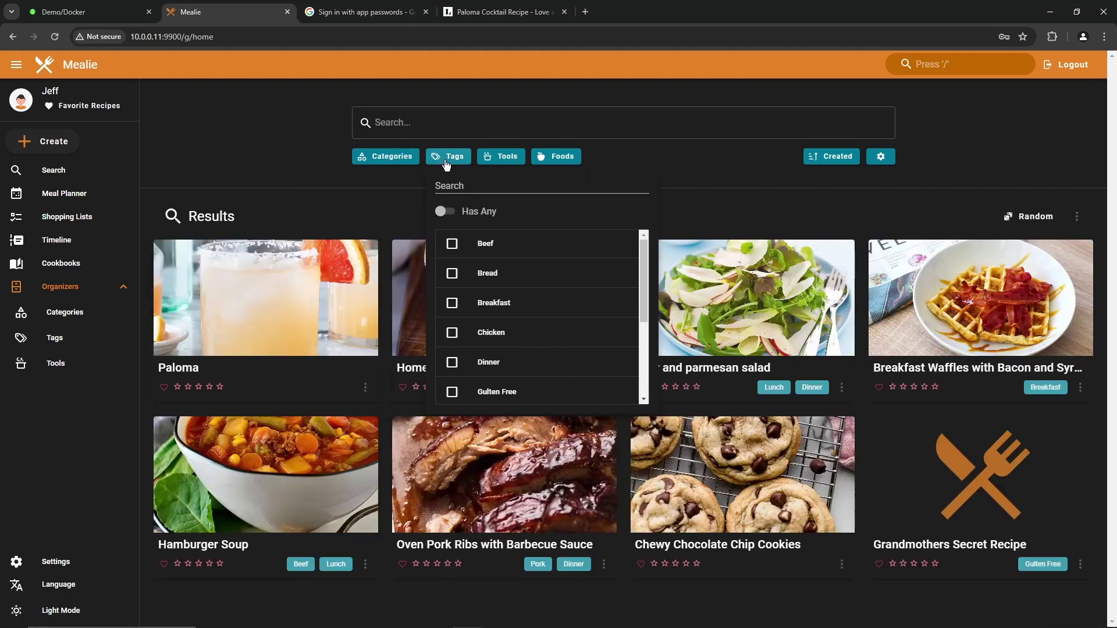
Step: Filter the recipe library by the Beef and Pork tags
click(452, 243)
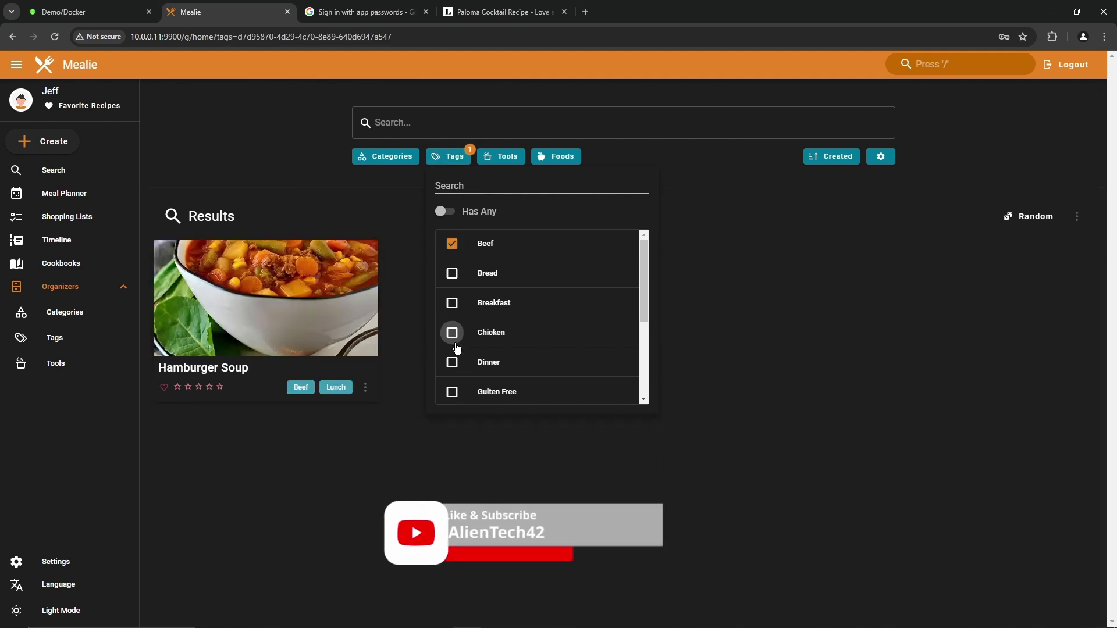
scroll(461, 355, down, 2)
click(468, 328)
click(451, 483)
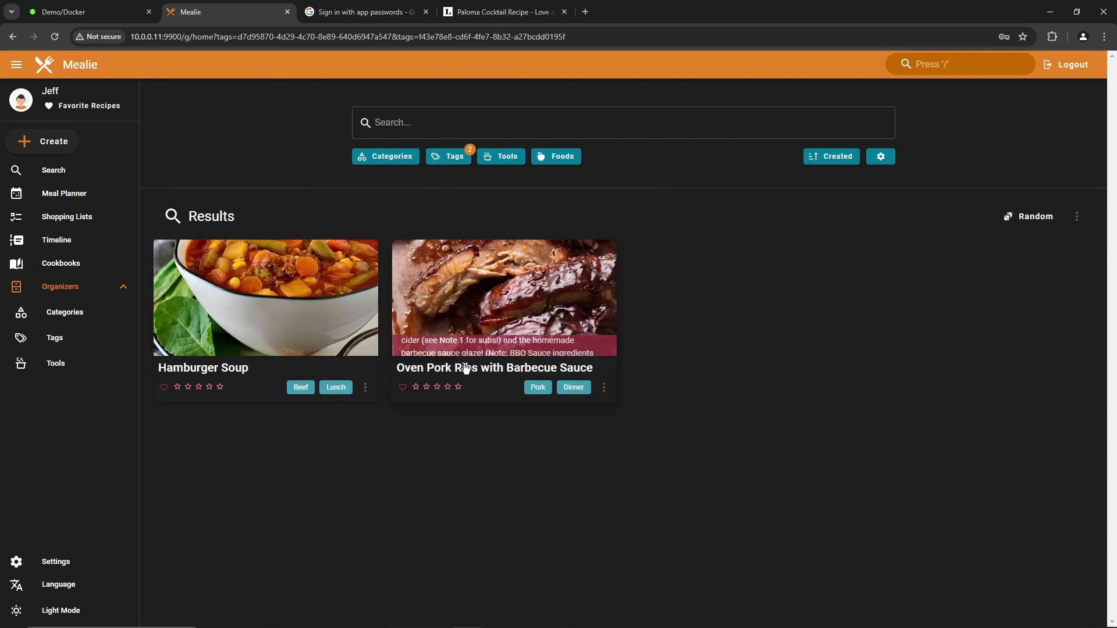
Step: Switch tag matching to Has All, then clear the tag filters
click(448, 156)
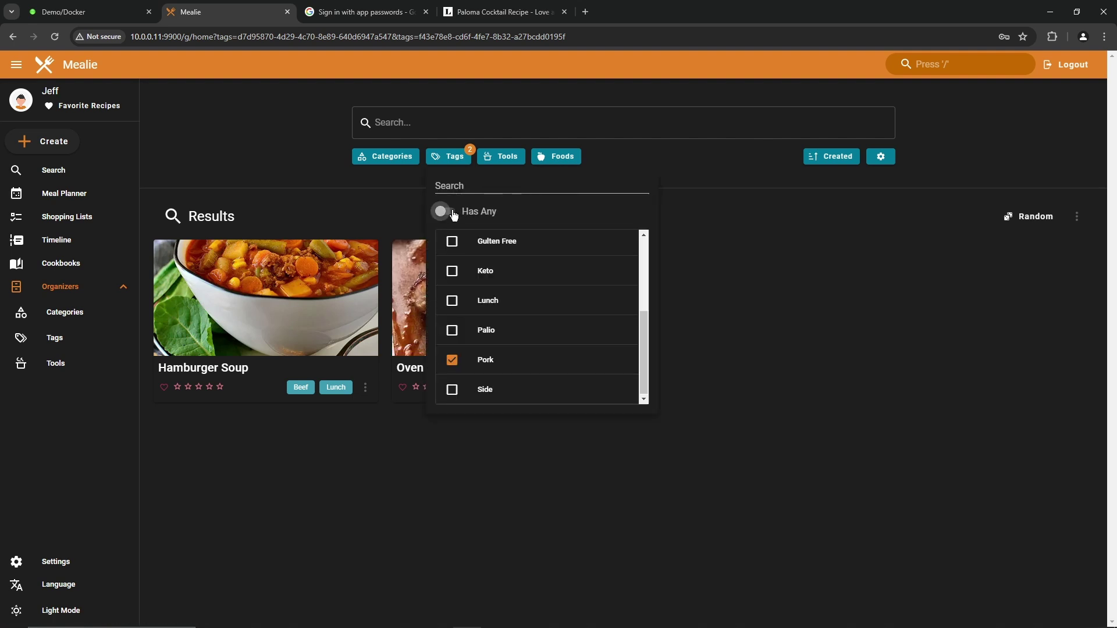
click(455, 215)
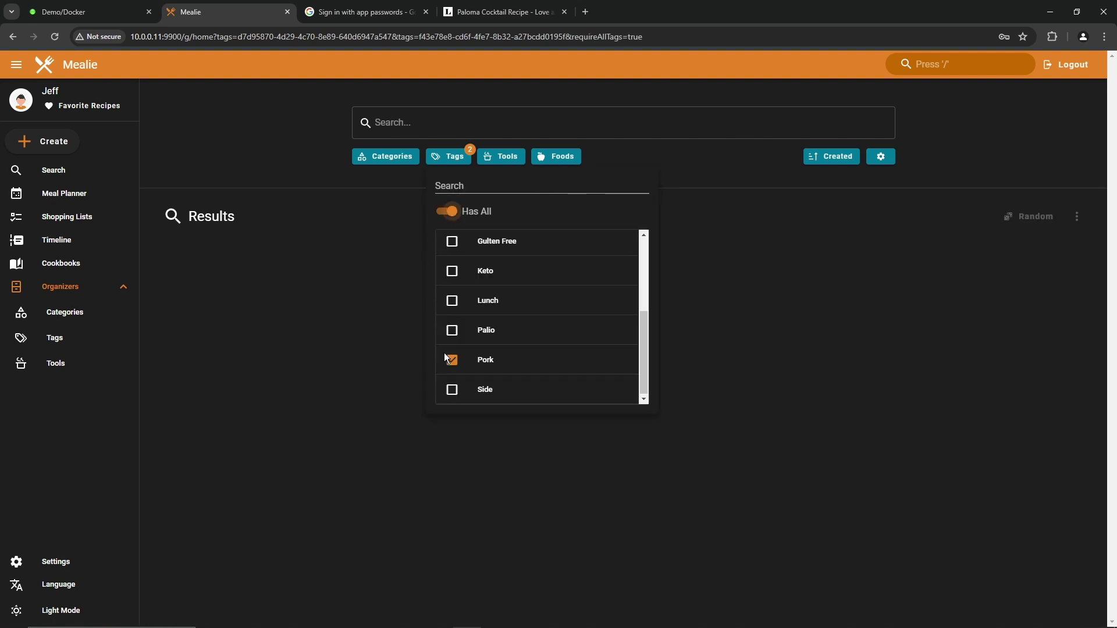
click(456, 220)
click(508, 156)
Step: Try filtering by Cutting Board, Mixer, then Food Processor tools, and clear the filter
click(503, 245)
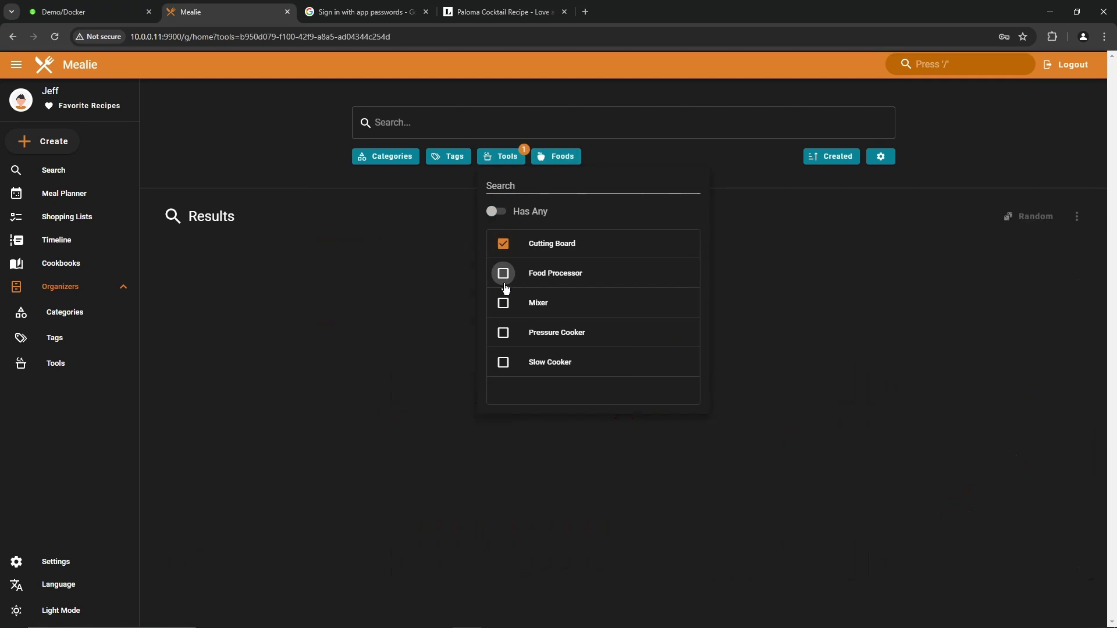
click(503, 303)
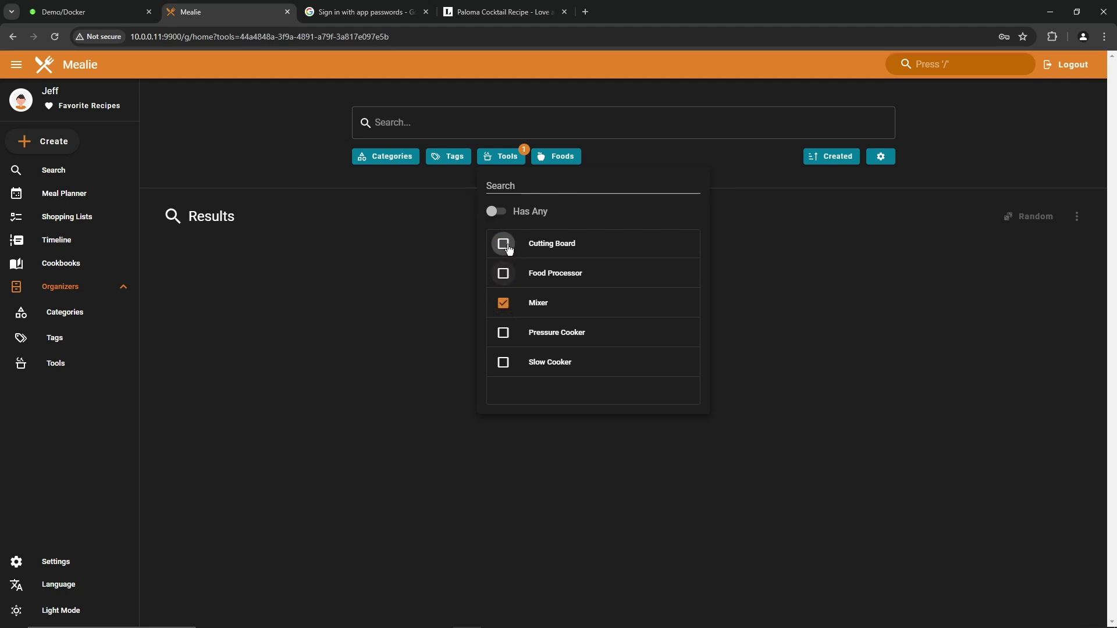
click(508, 272)
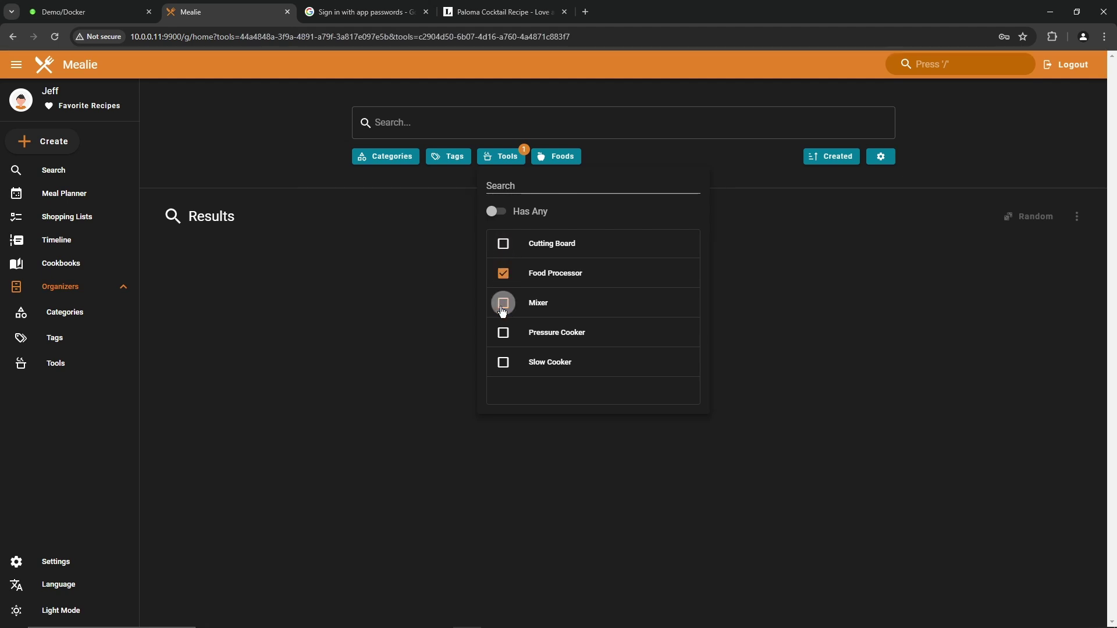
click(503, 273)
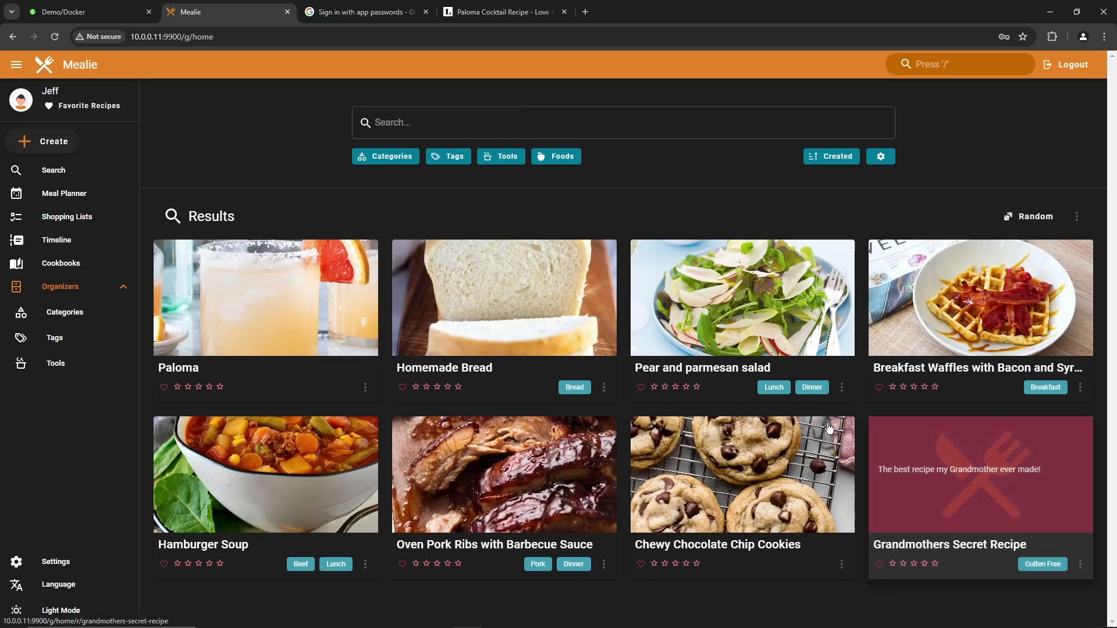
Step: Add Mixer as a required tool on Grandmothers Secret Recipe
click(945, 501)
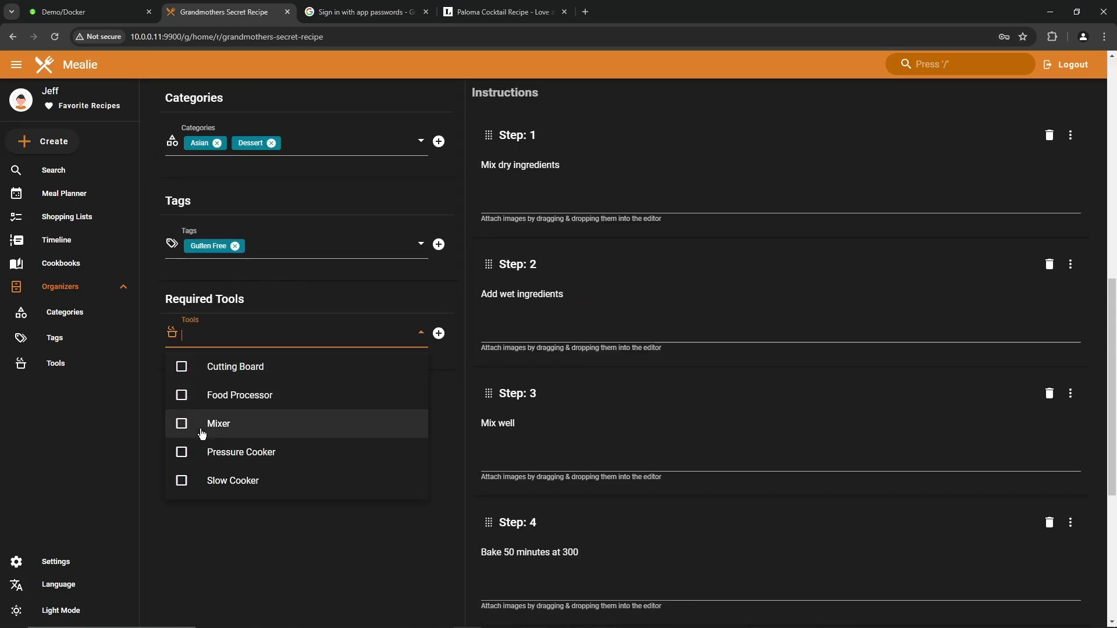
click(180, 424)
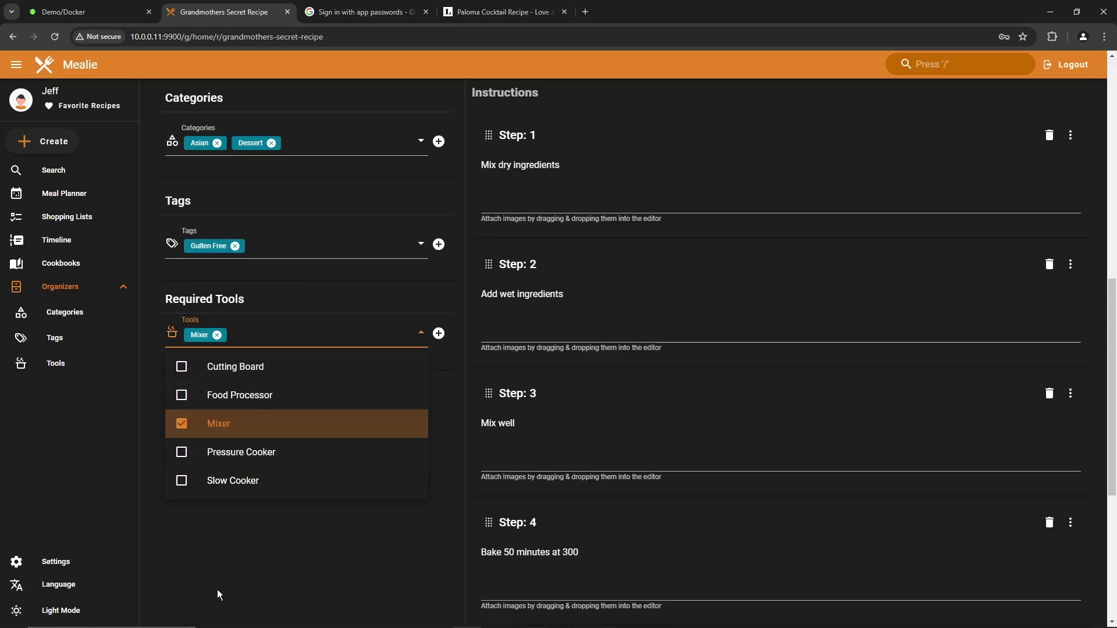
click(327, 519)
key(alt+Left)
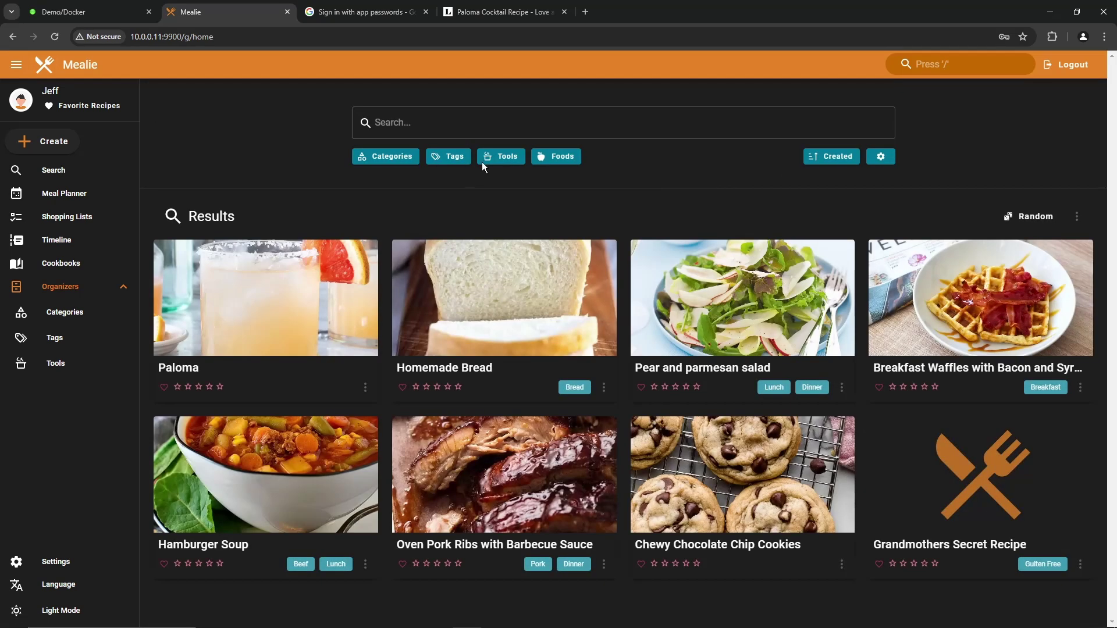
Step: Filter the library by the Mixer tool, then clear the filter
click(503, 157)
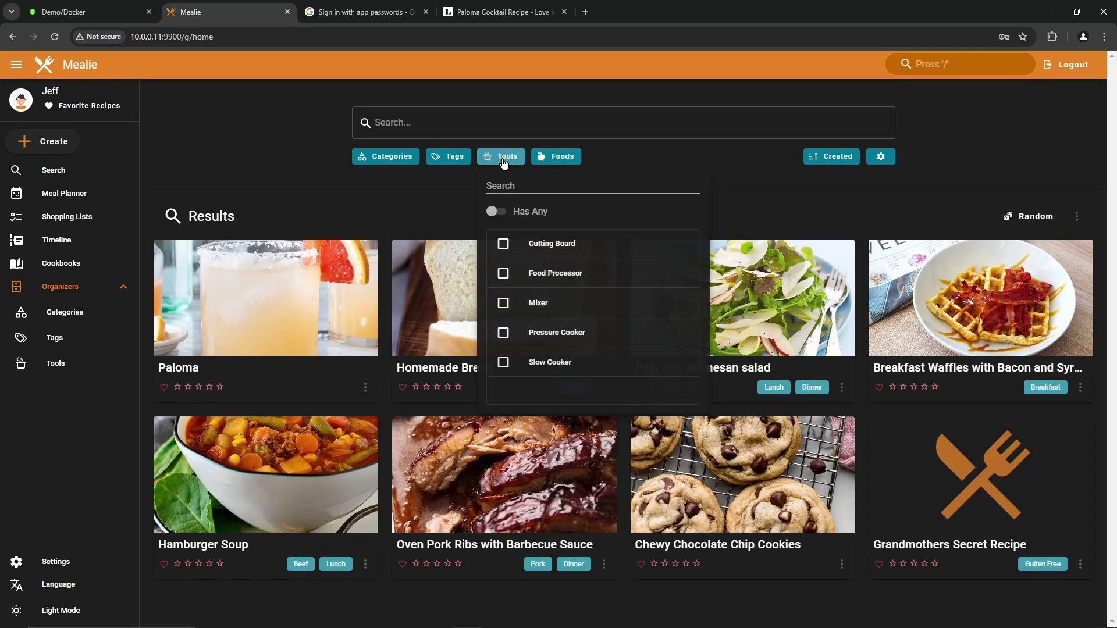
click(496, 313)
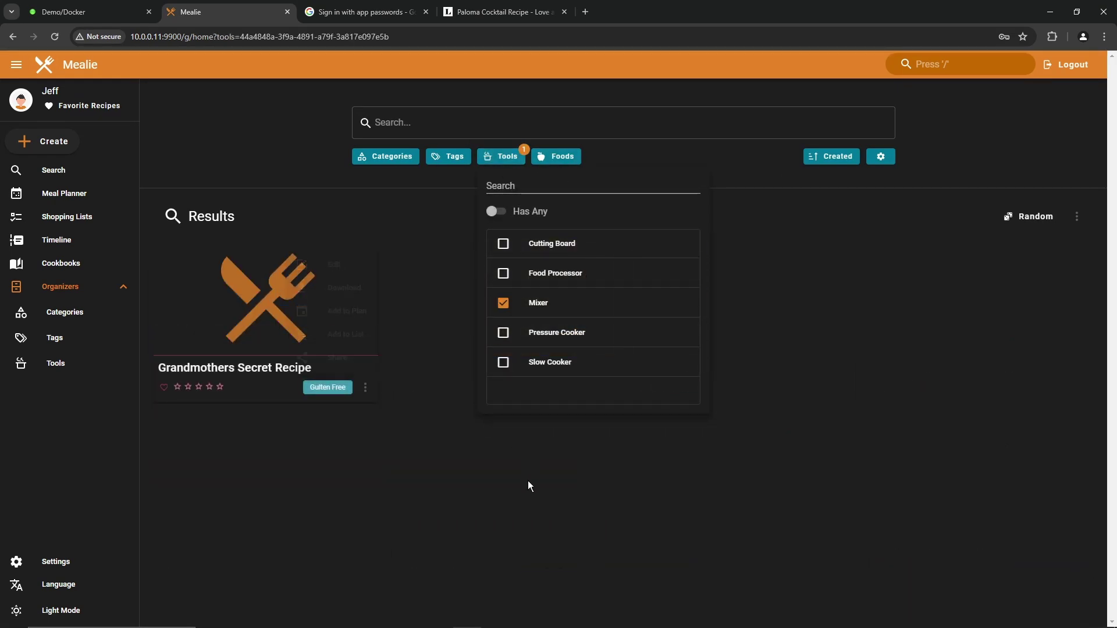
key(alt+Left)
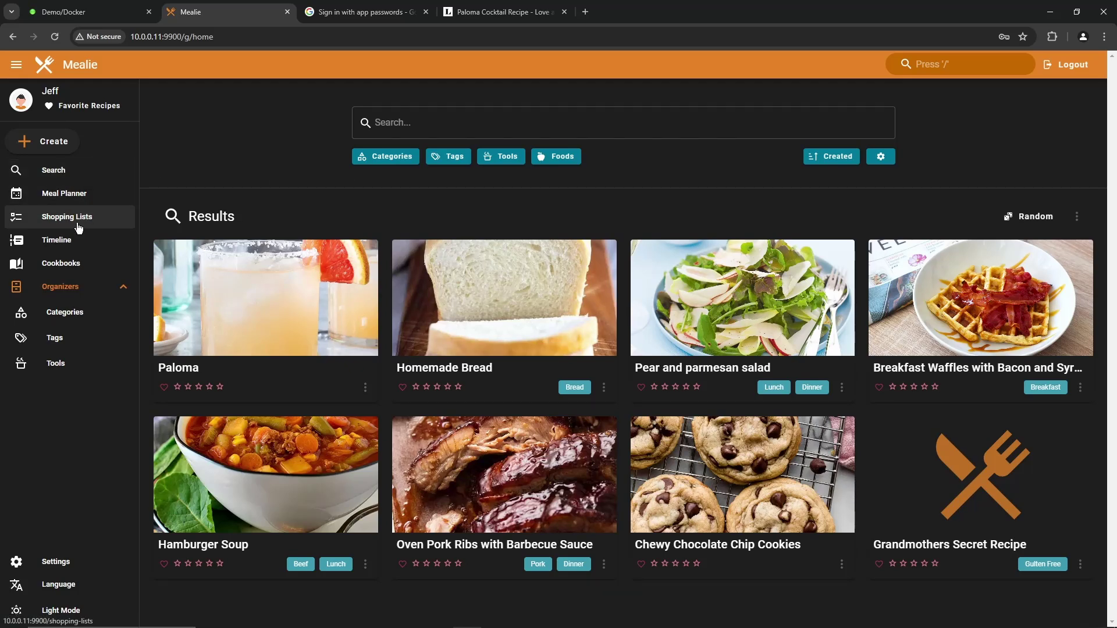
Step: Edit the meal planner and add random Lunch, Breakfast and Dinner recipes to Tuesday
click(67, 195)
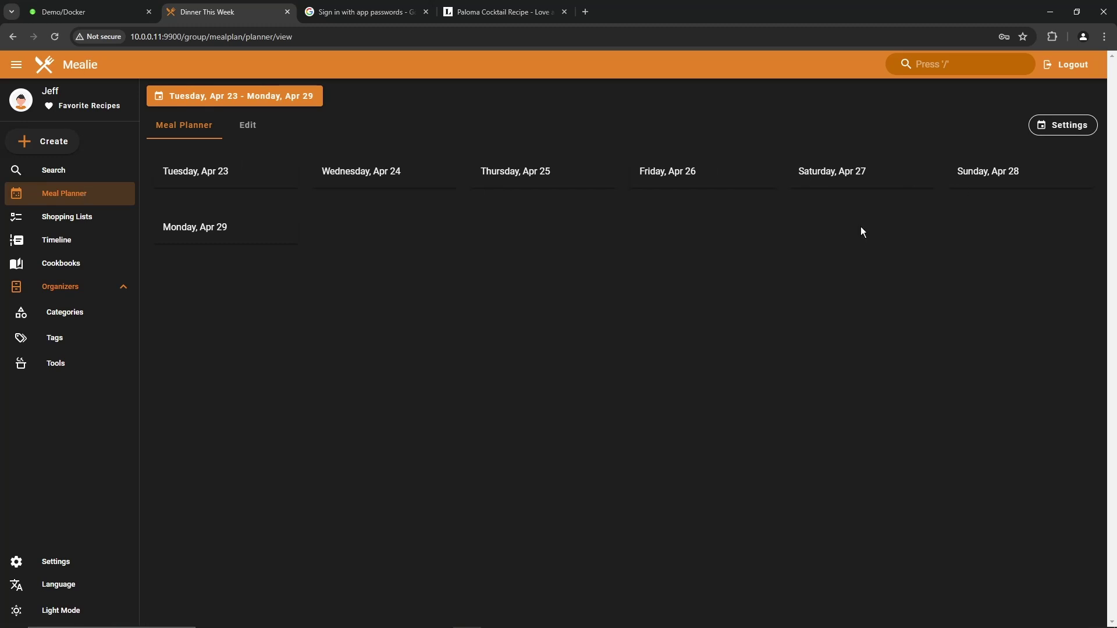
click(249, 129)
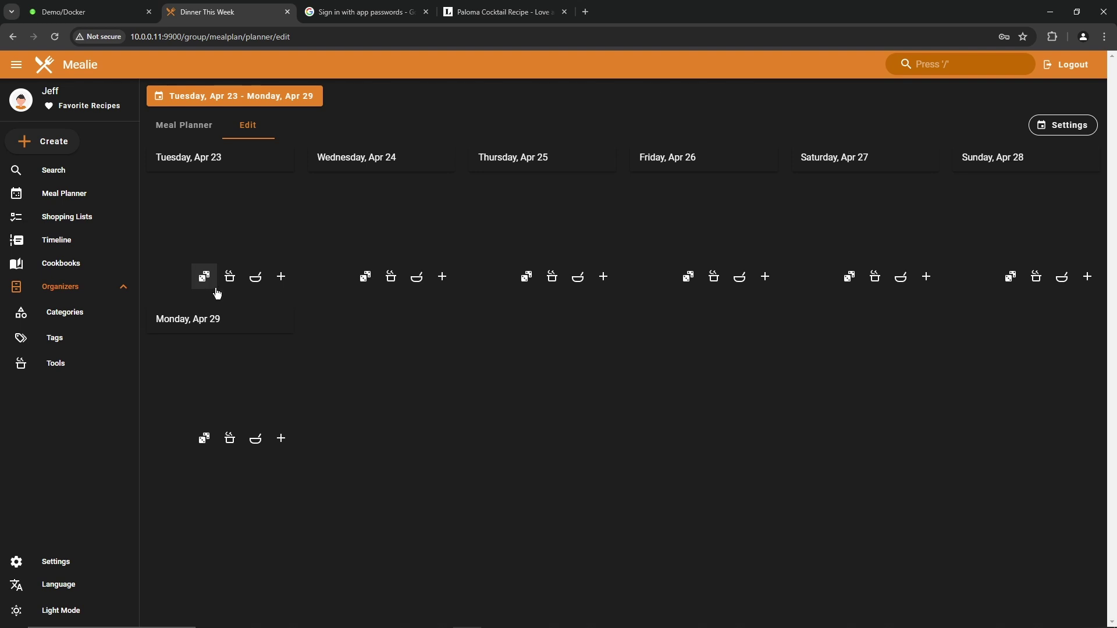
click(204, 280)
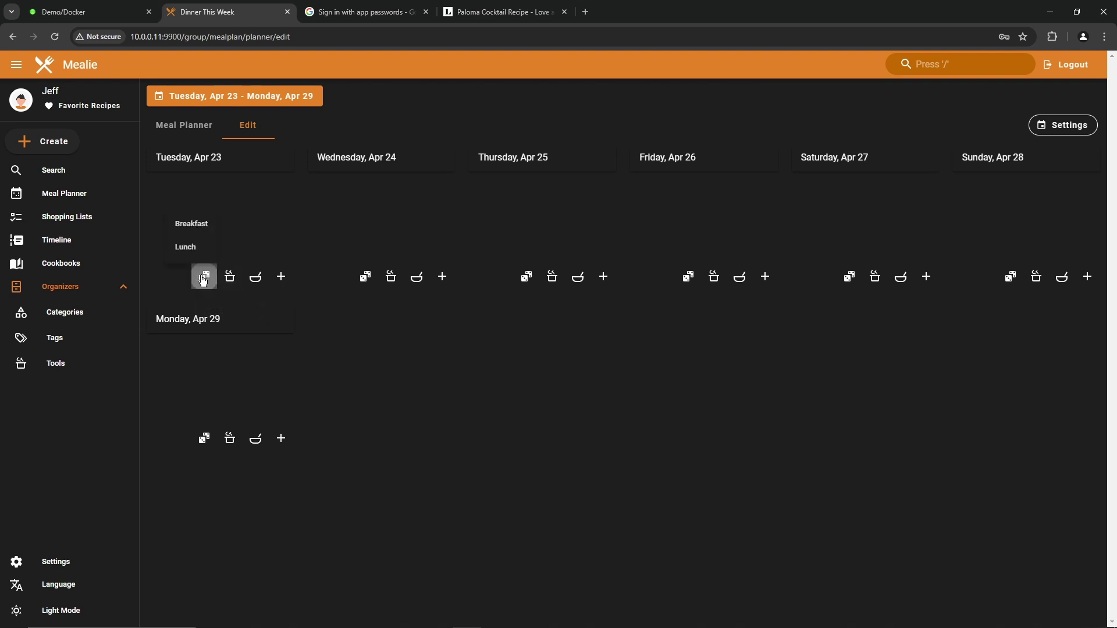
click(194, 249)
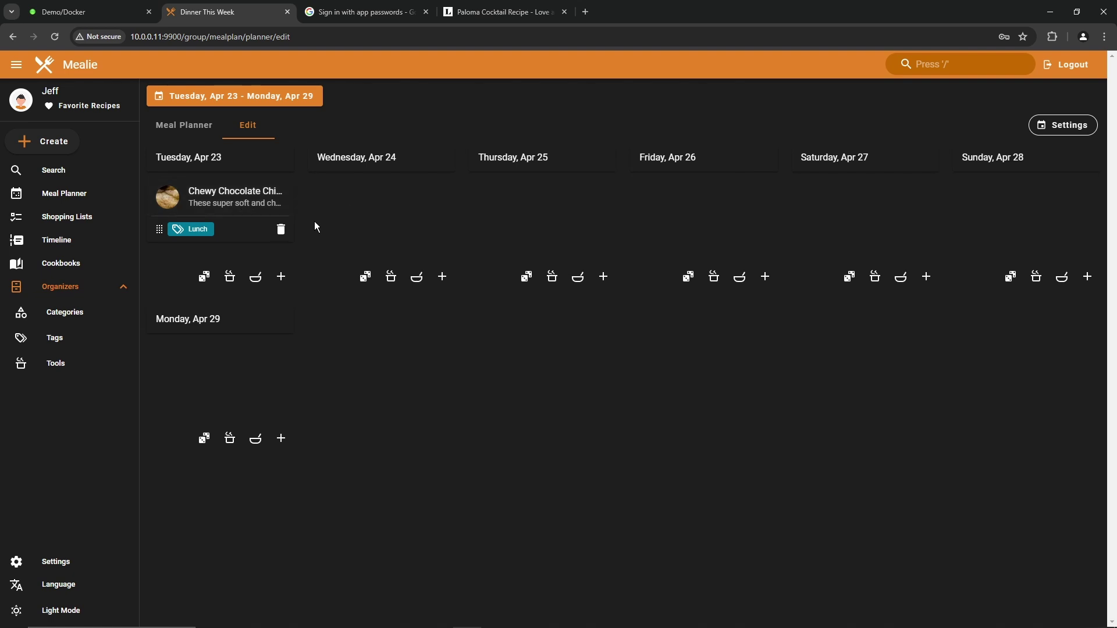
click(204, 277)
click(200, 233)
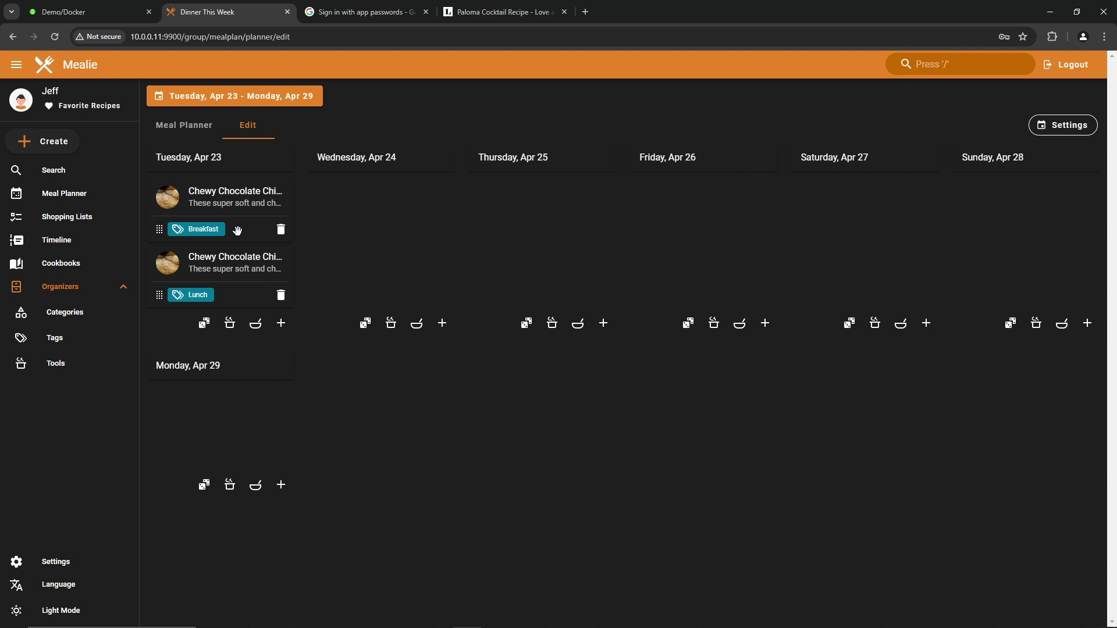
click(231, 329)
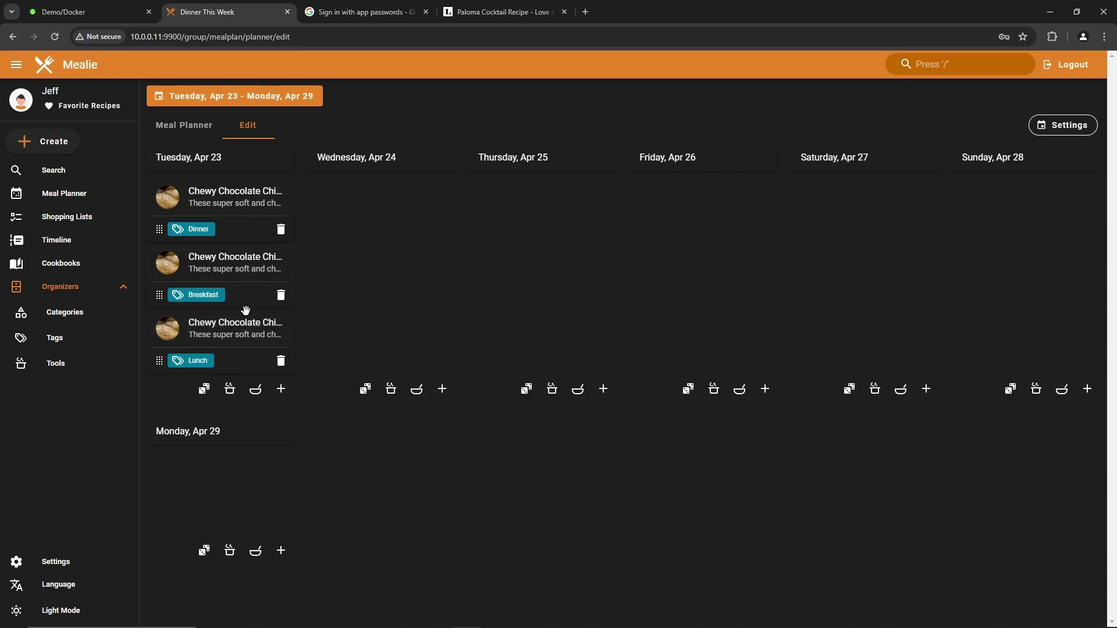
Step: Add random meals to Wednesday, and random Lunch, Breakfast, Side and Dinner to Thursday
click(369, 391)
click(373, 393)
click(391, 389)
click(527, 390)
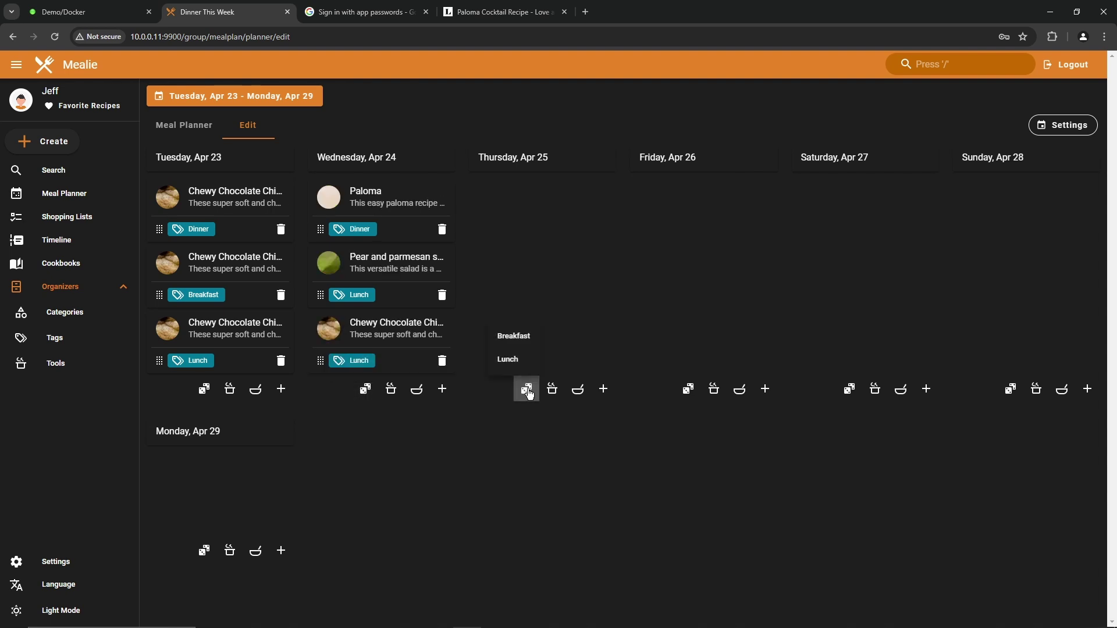
click(512, 358)
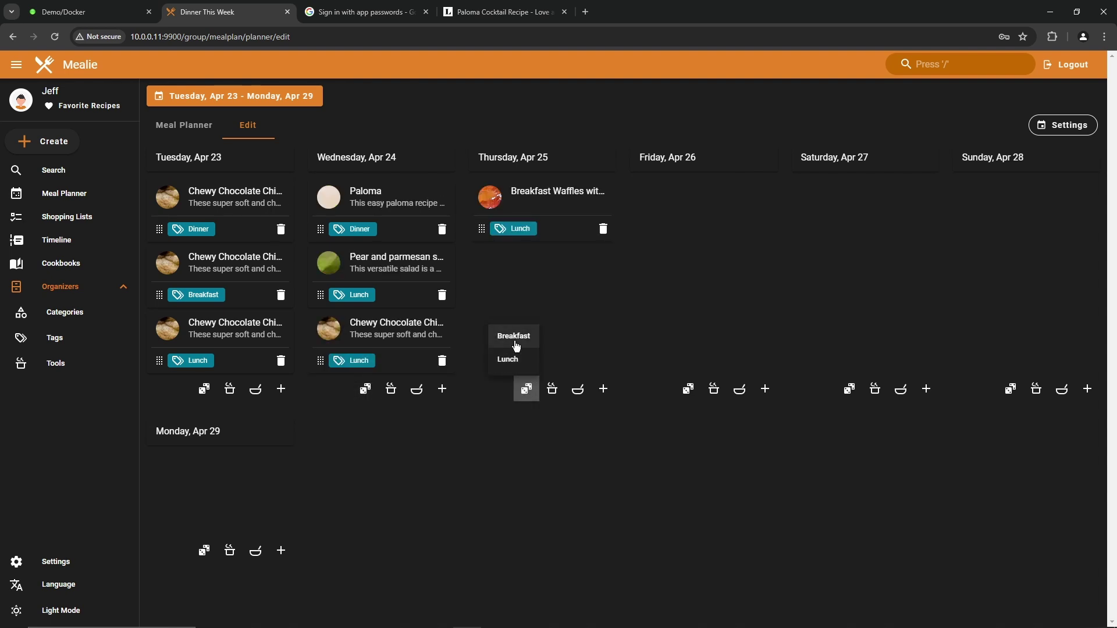
click(515, 336)
click(552, 389)
click(577, 388)
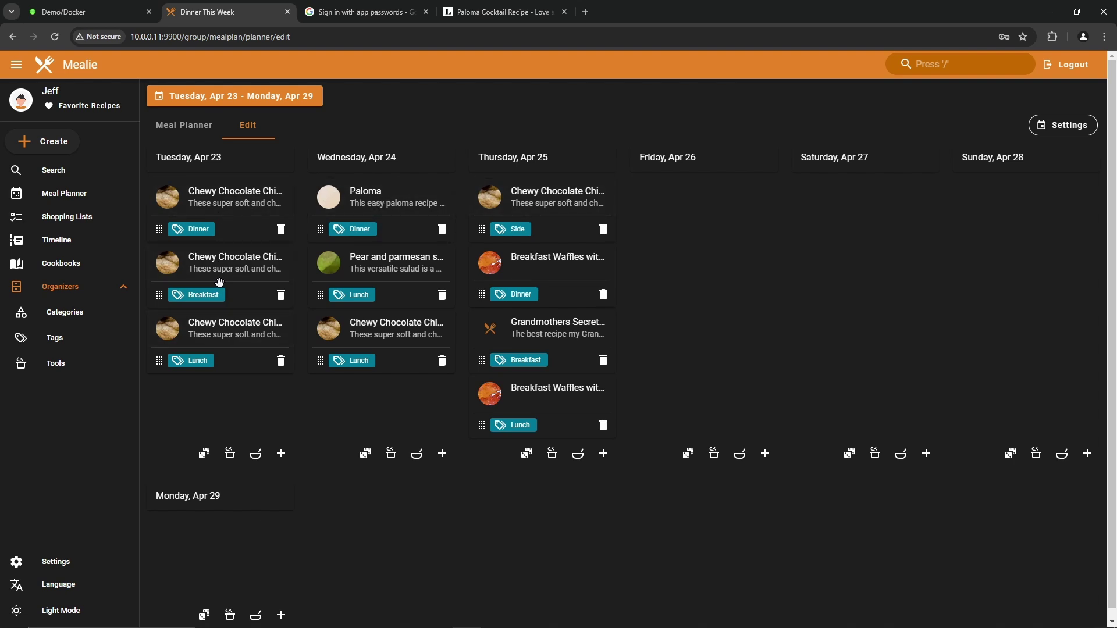
click(1062, 126)
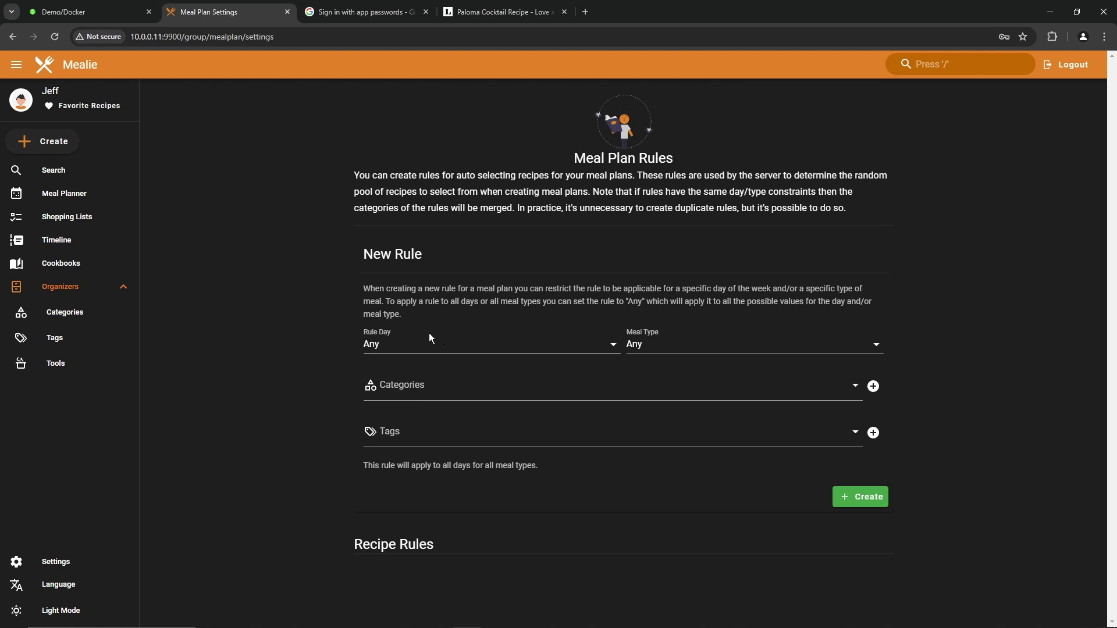
Step: Create a Monday Breakfast meal plan rule limited to the Breakfast tag
click(461, 348)
click(442, 282)
click(727, 346)
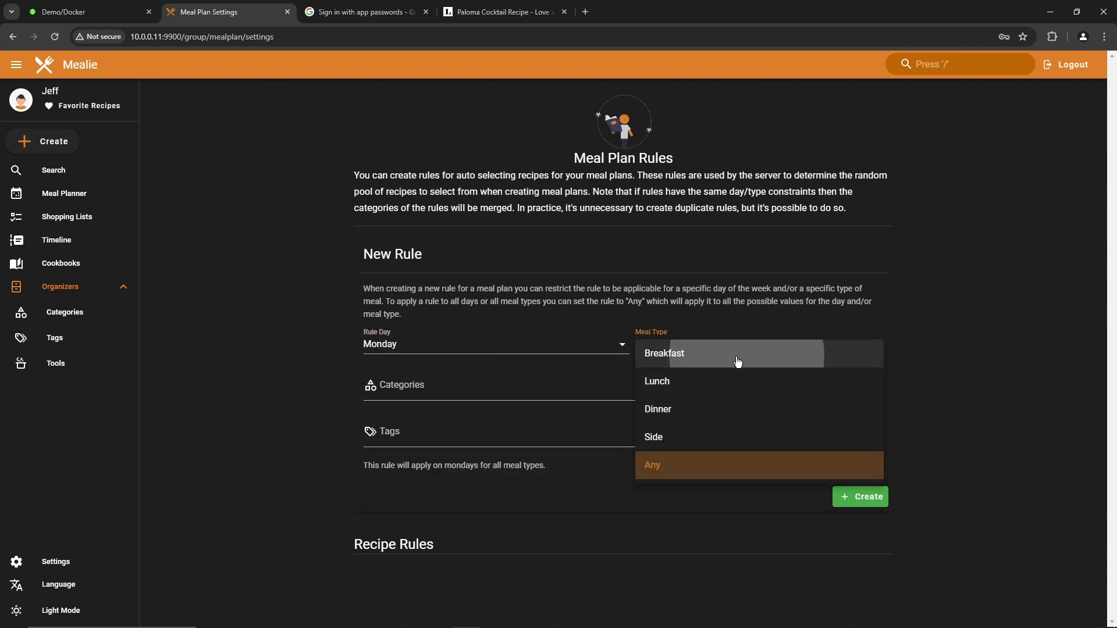
click(738, 362)
click(486, 387)
scroll(481, 523, down, 1)
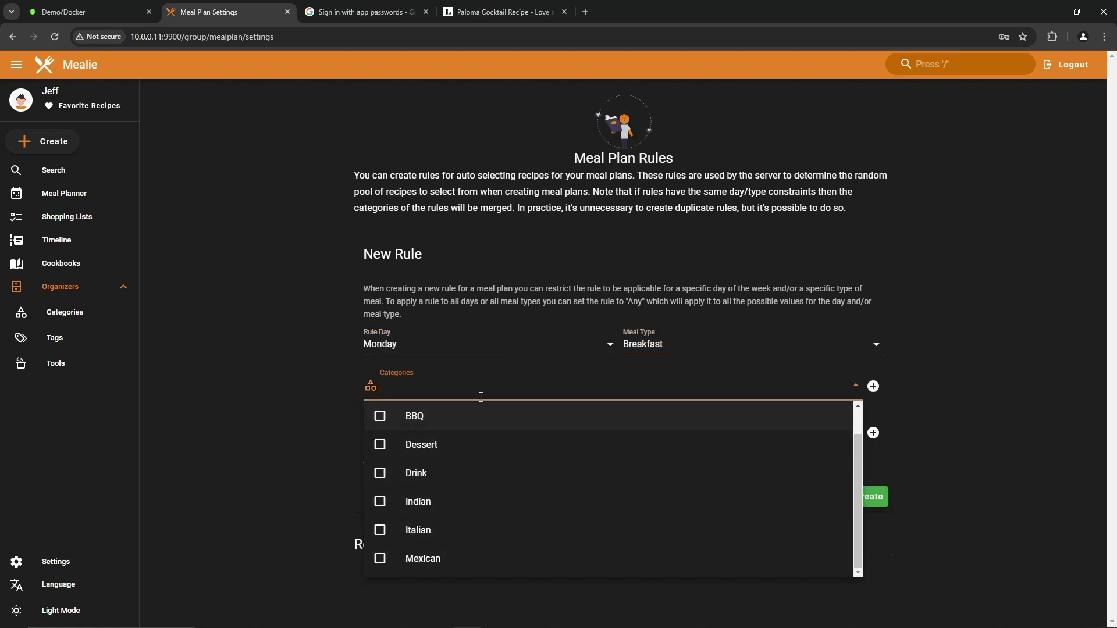
click(283, 522)
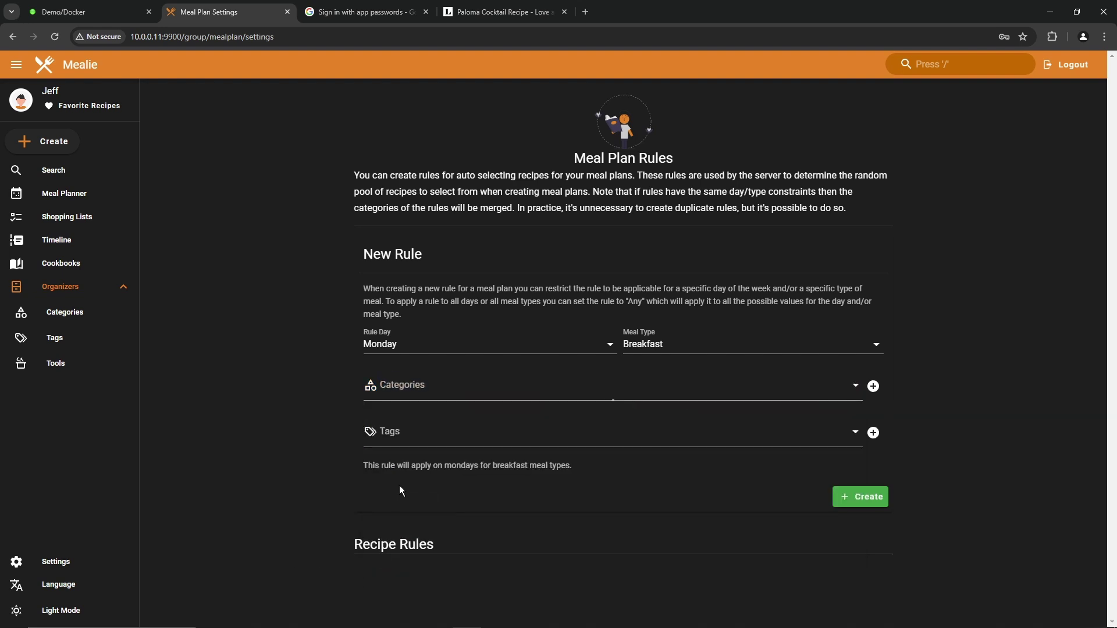
click(432, 432)
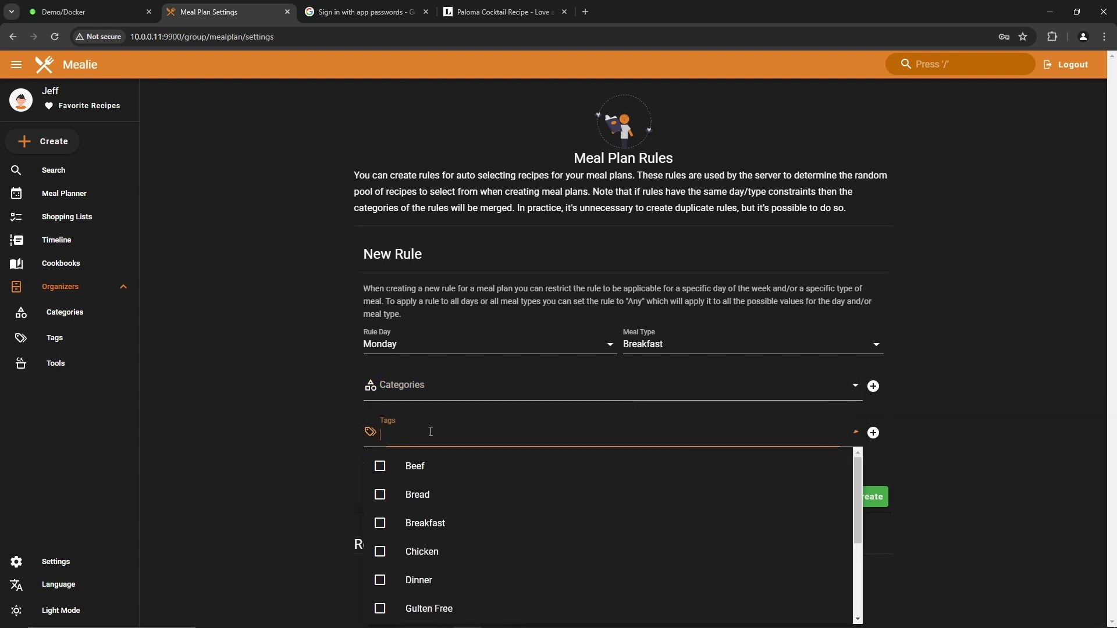
click(380, 523)
click(861, 496)
Step: Change the breakfast rule so it applies on any day
scroll(365, 585, down, 1)
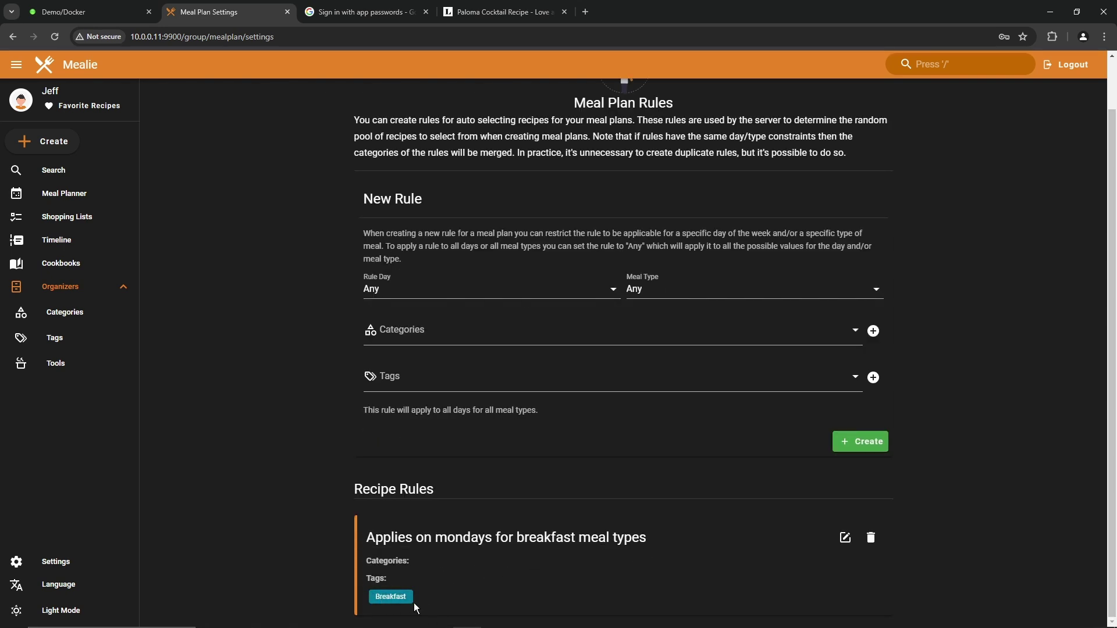
click(844, 538)
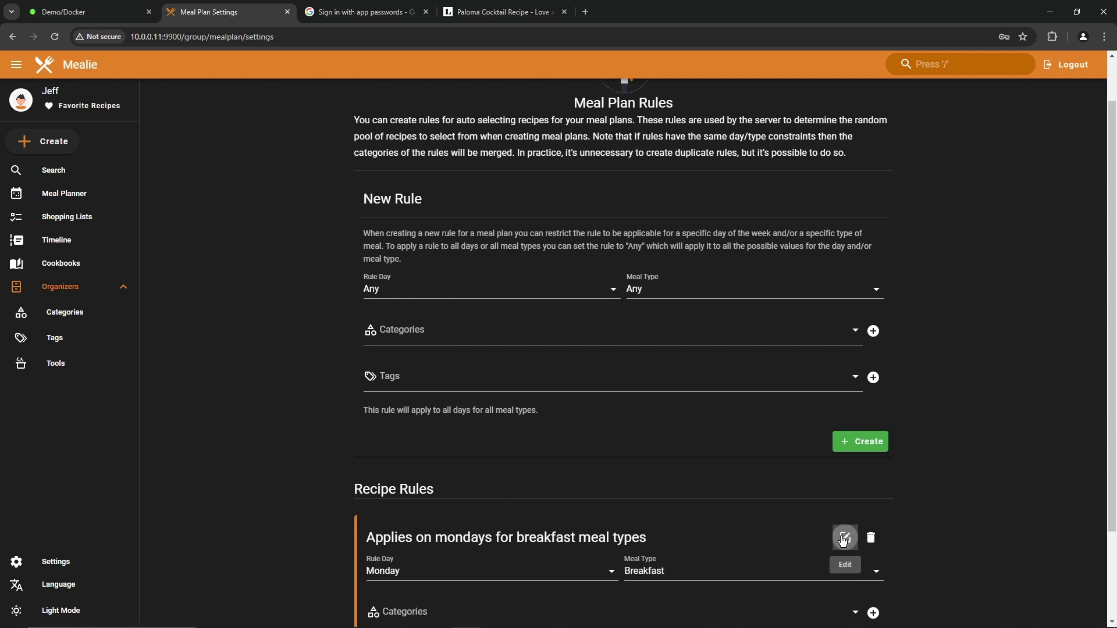
click(497, 576)
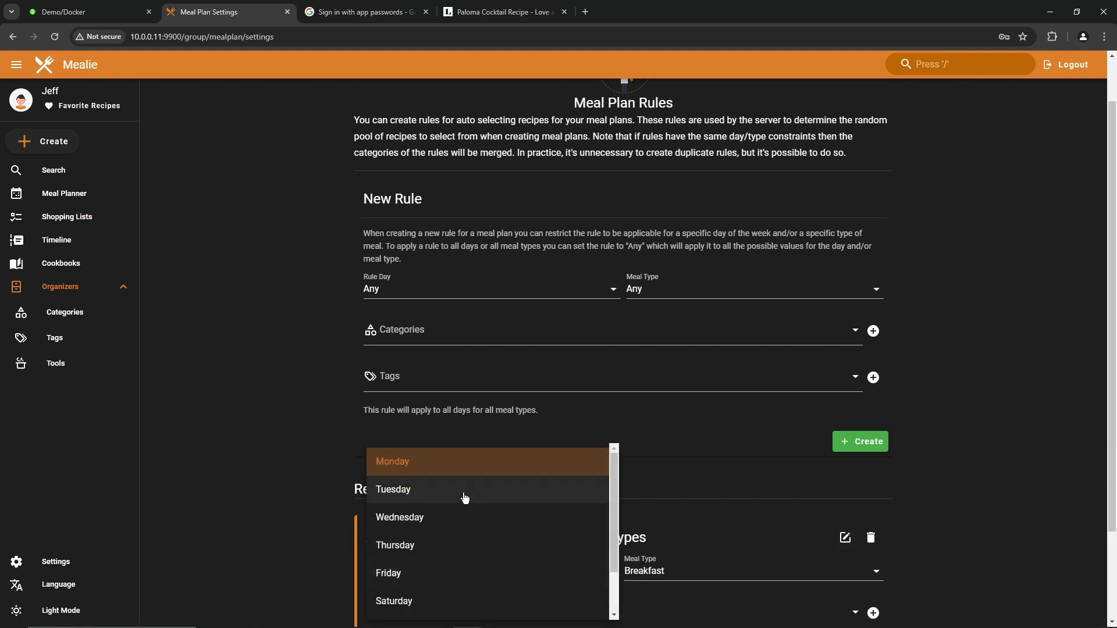
scroll(464, 498, down, 2)
scroll(524, 524, down, 2)
click(850, 595)
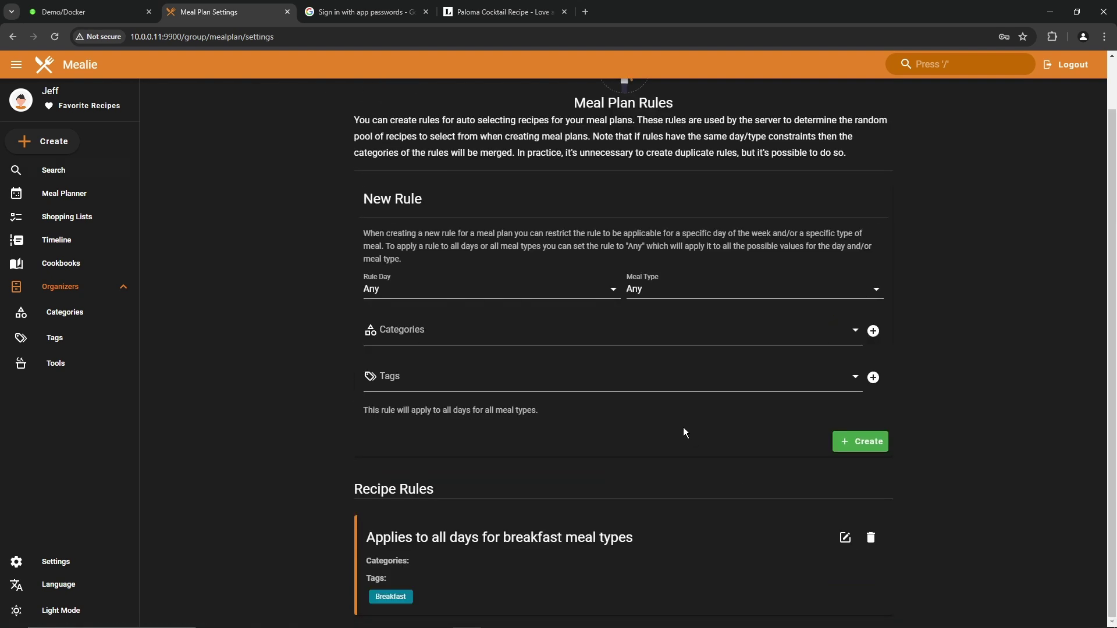
Step: Return to the meal planner in edit mode and remove a meal from the week
click(64, 202)
click(250, 132)
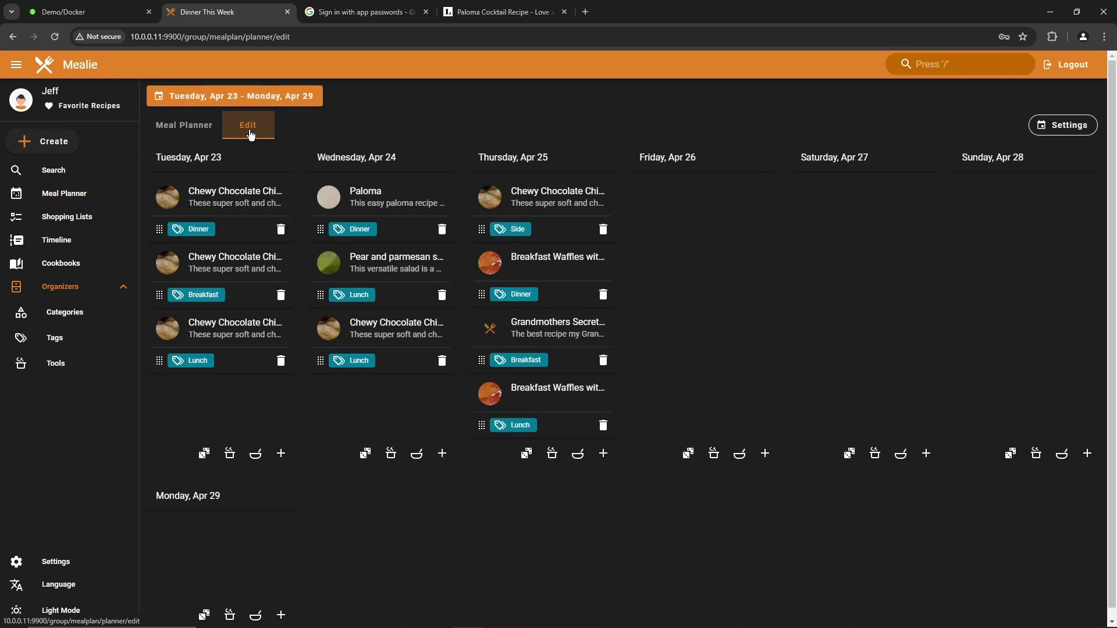
click(281, 230)
Step: Delete every existing meal from the week's plan, including all of Thursday's meals
click(281, 229)
click(281, 229)
click(442, 229)
click(442, 229)
click(442, 229)
click(603, 229)
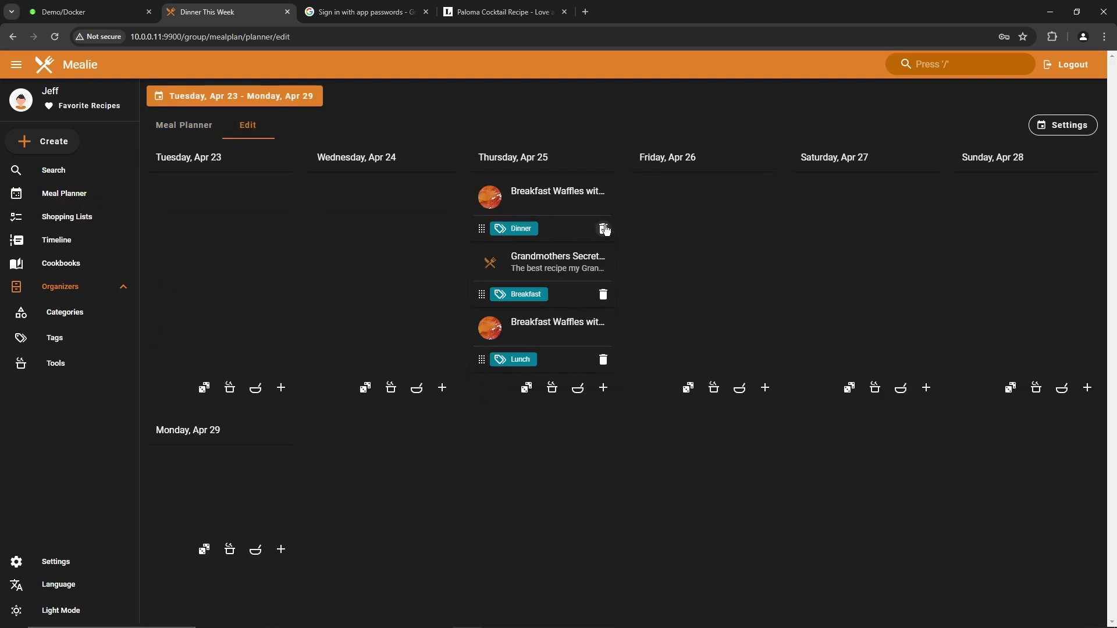
click(603, 229)
click(603, 229)
click(603, 229)
Step: Give Tuesday, Wednesday, Thursday and Friday each a random breakfast, then open meal plan settings
click(204, 277)
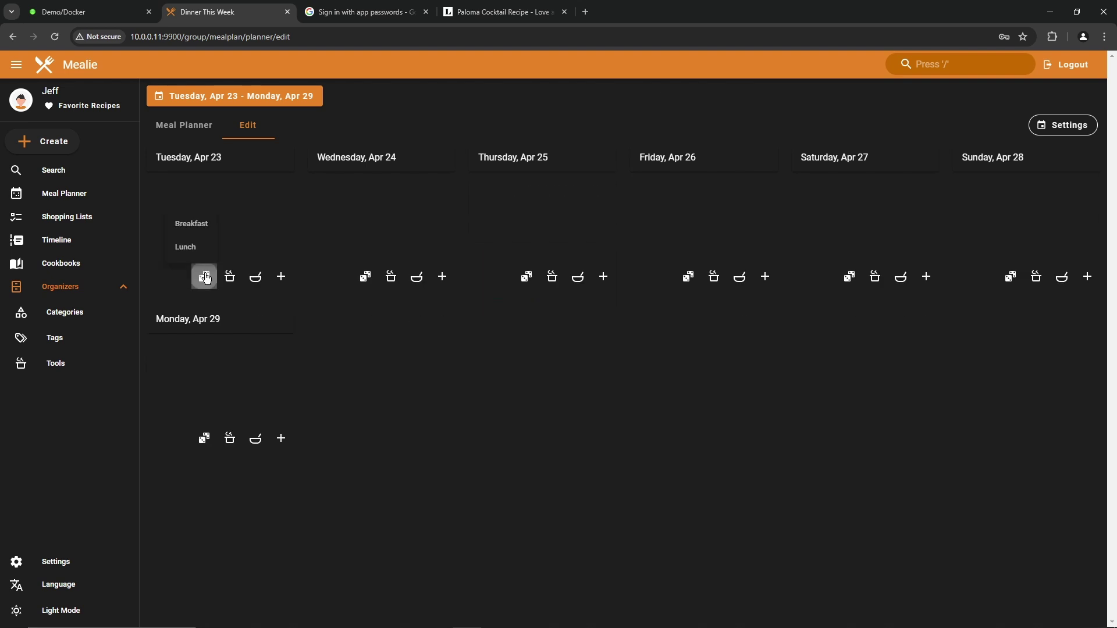
click(201, 227)
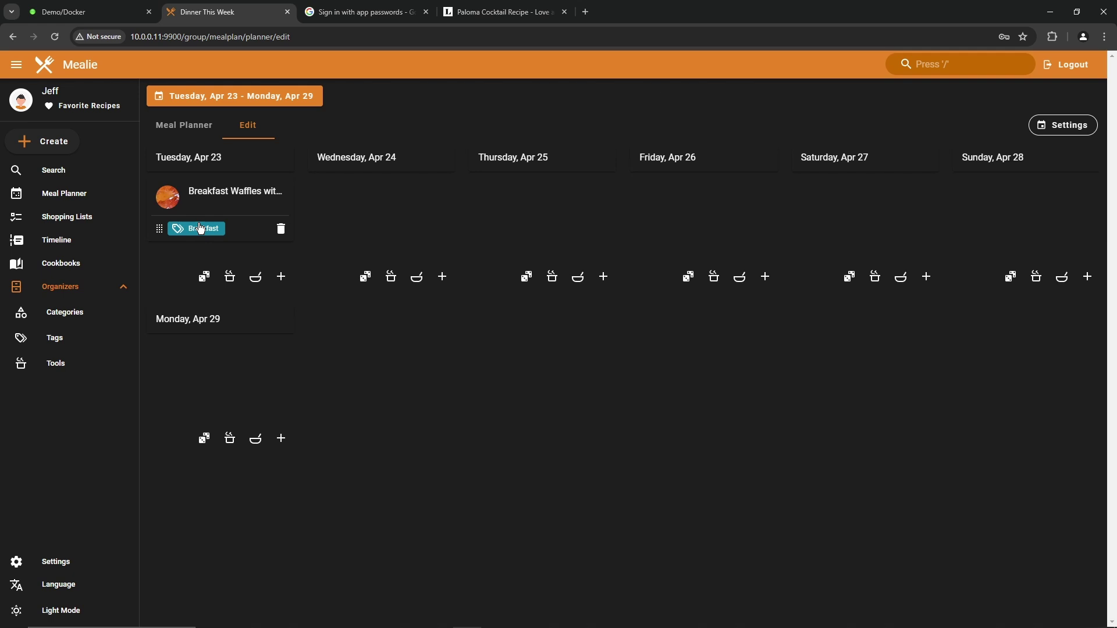
click(365, 277)
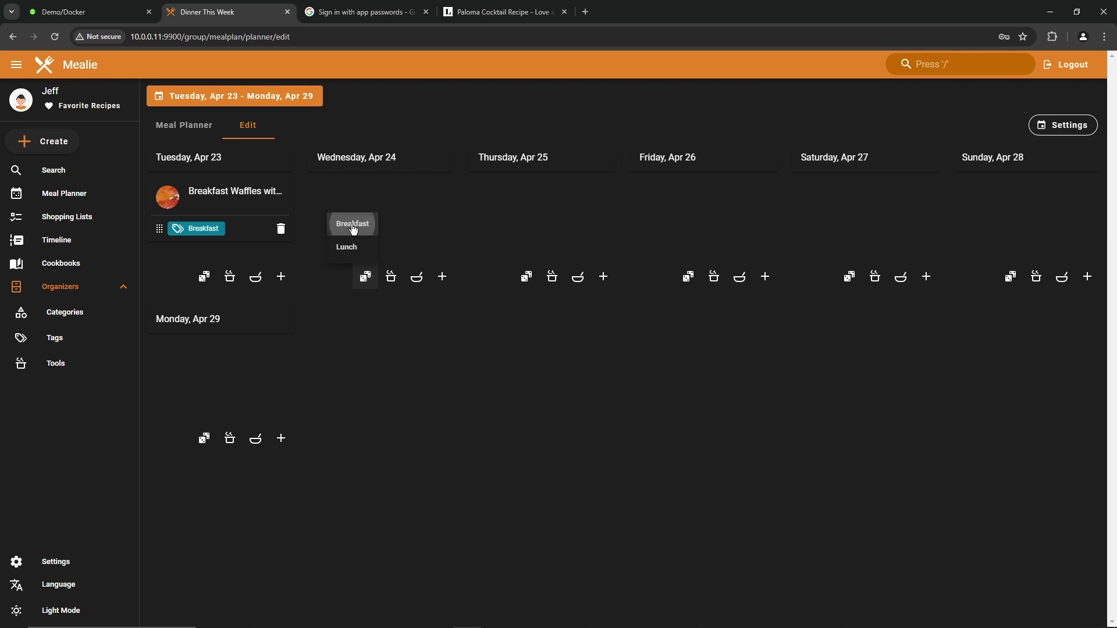
click(352, 224)
click(526, 280)
click(515, 224)
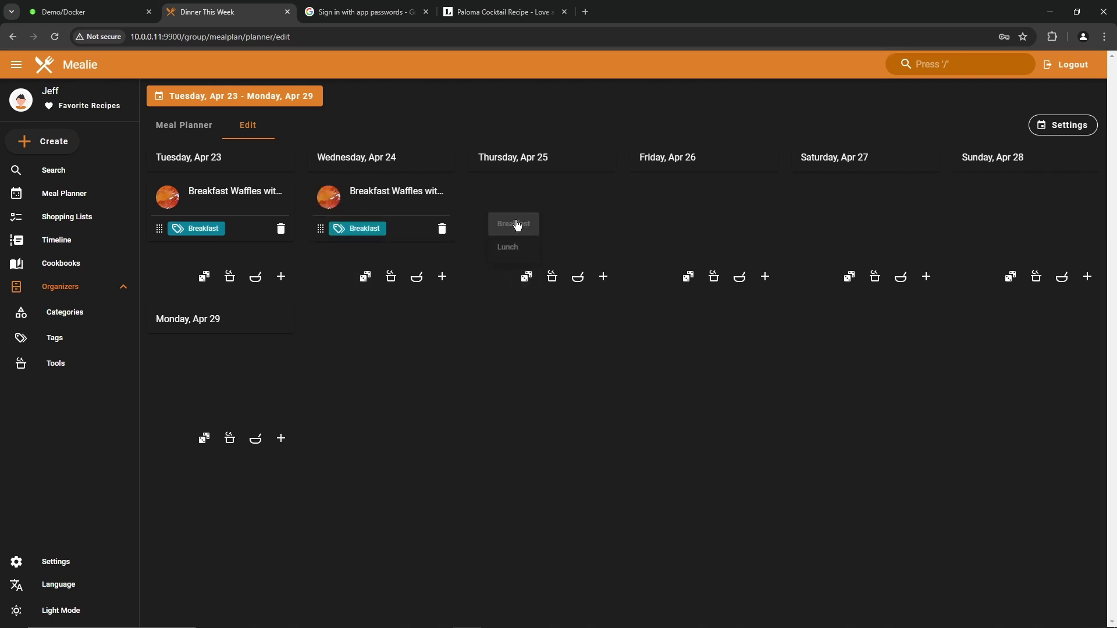
click(686, 278)
click(676, 224)
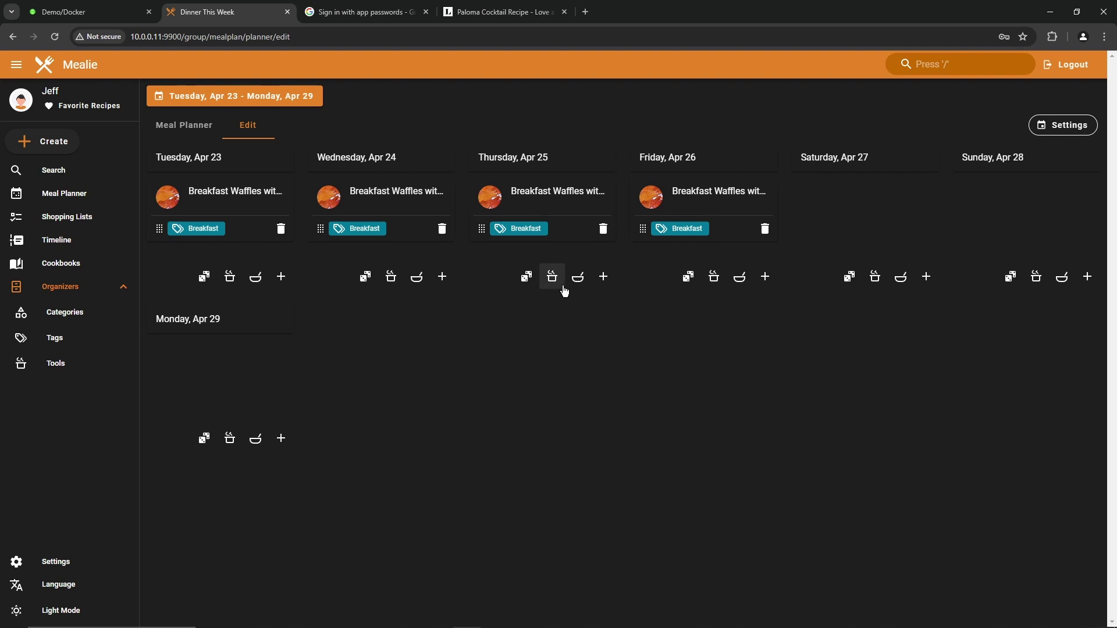
click(1053, 128)
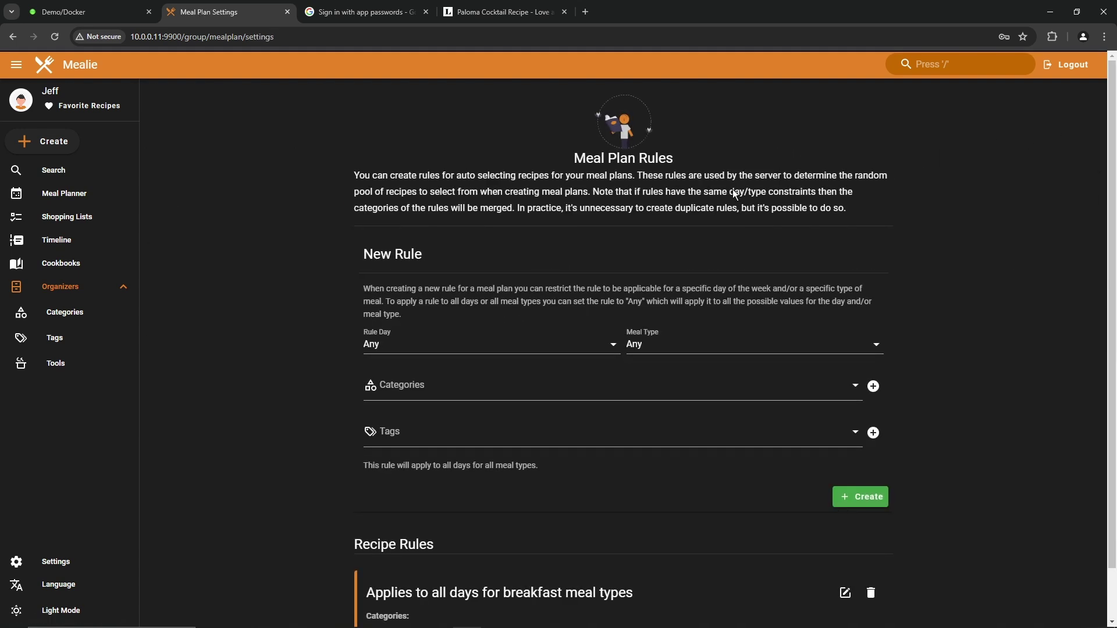
Step: Create an any-day meal plan rule for Lunch meals restricted to the Lunch tag
scroll(524, 306, down, 1)
click(421, 289)
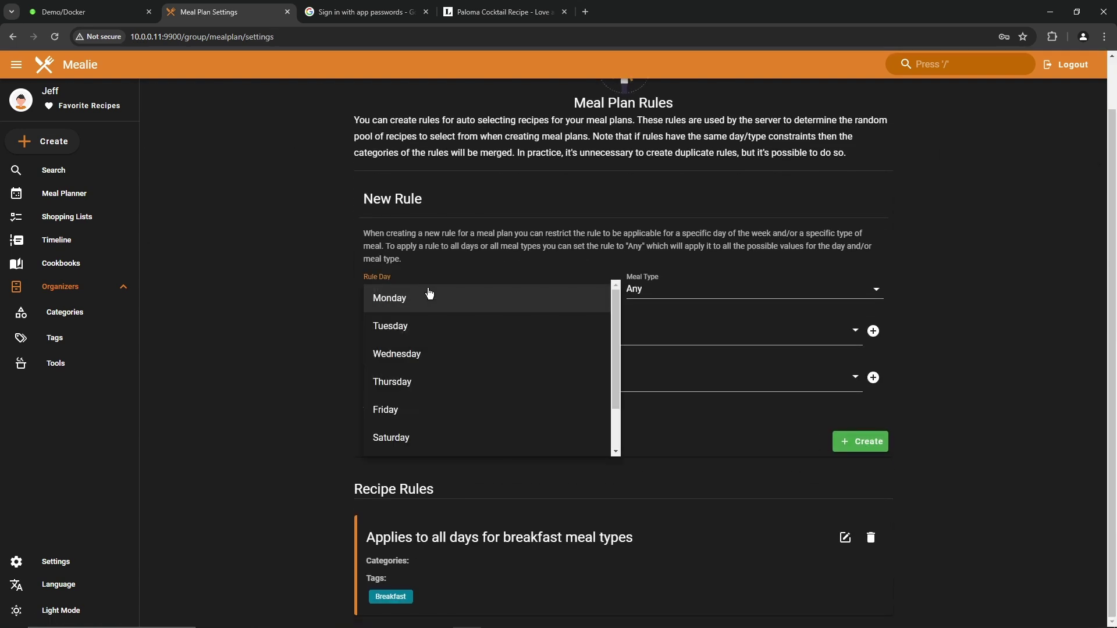
click(275, 339)
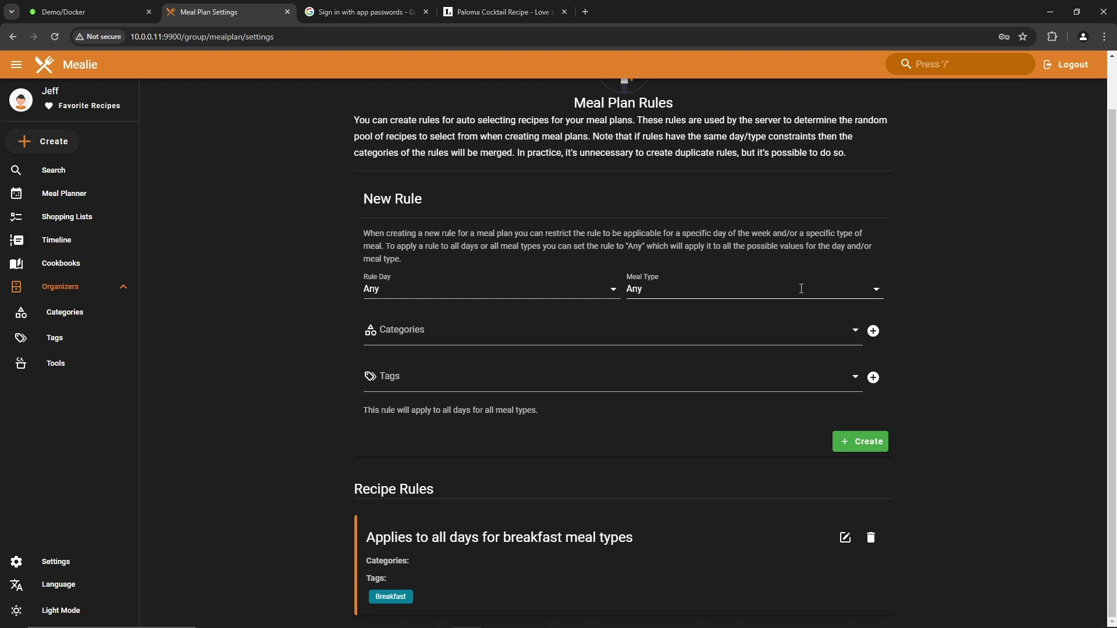
click(730, 288)
click(704, 338)
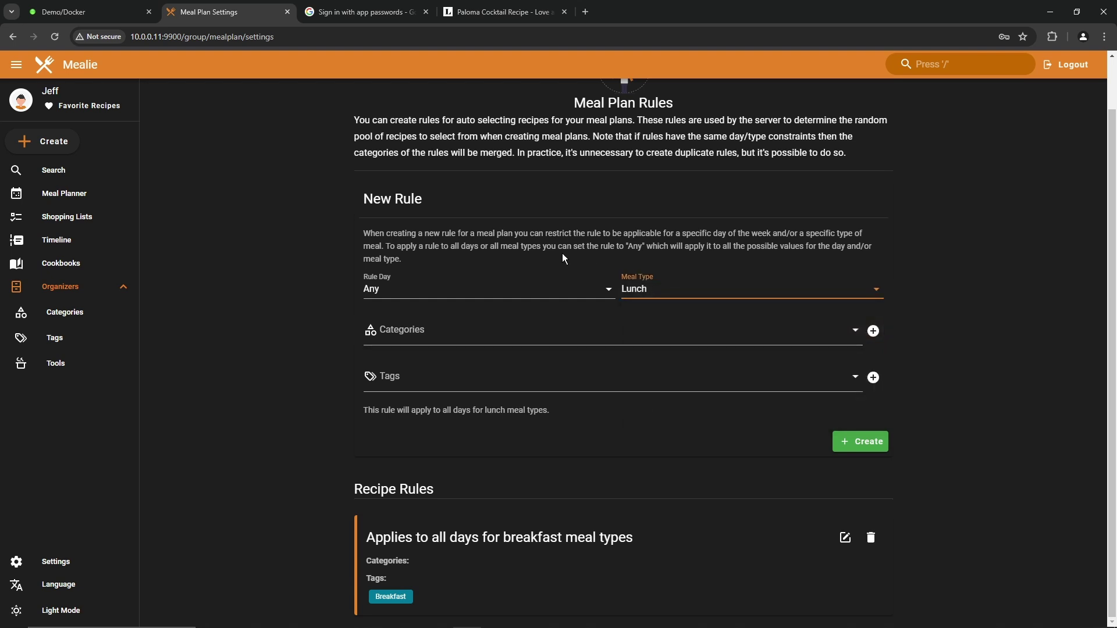
click(449, 385)
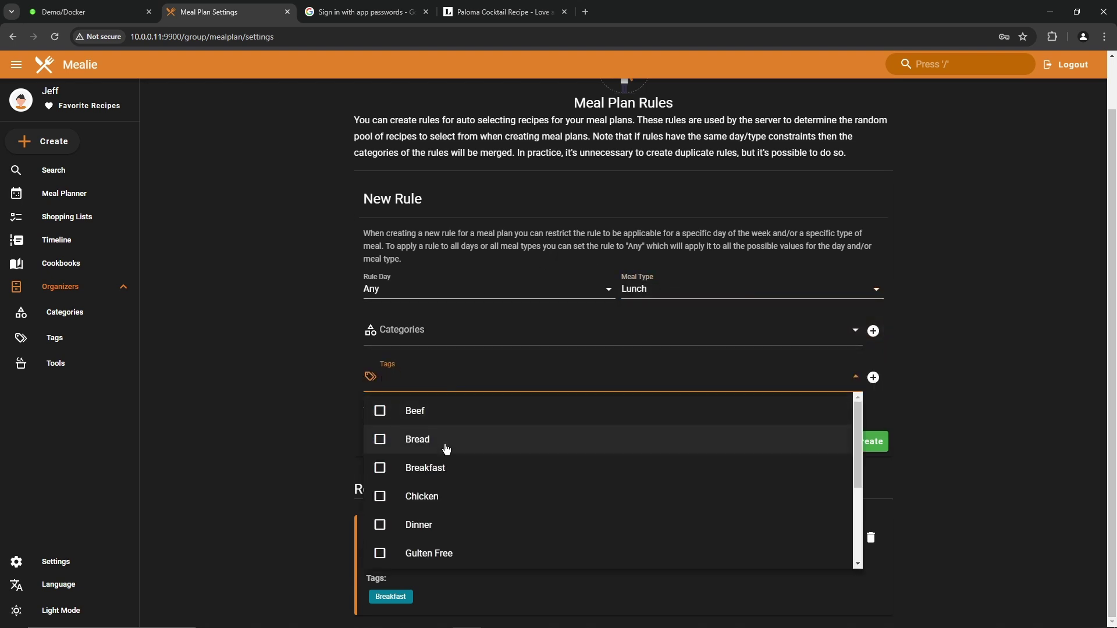
scroll(456, 465, down, 3)
click(378, 496)
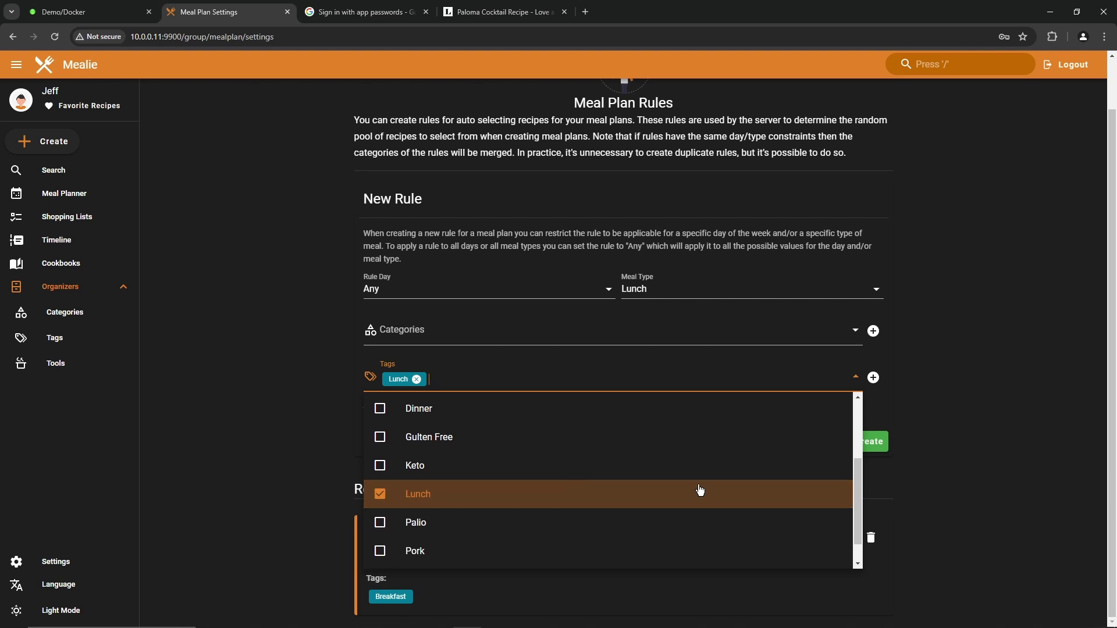
click(863, 442)
Step: Create an any-day rule for Dinner meals restricted to the Dinner tag
click(746, 289)
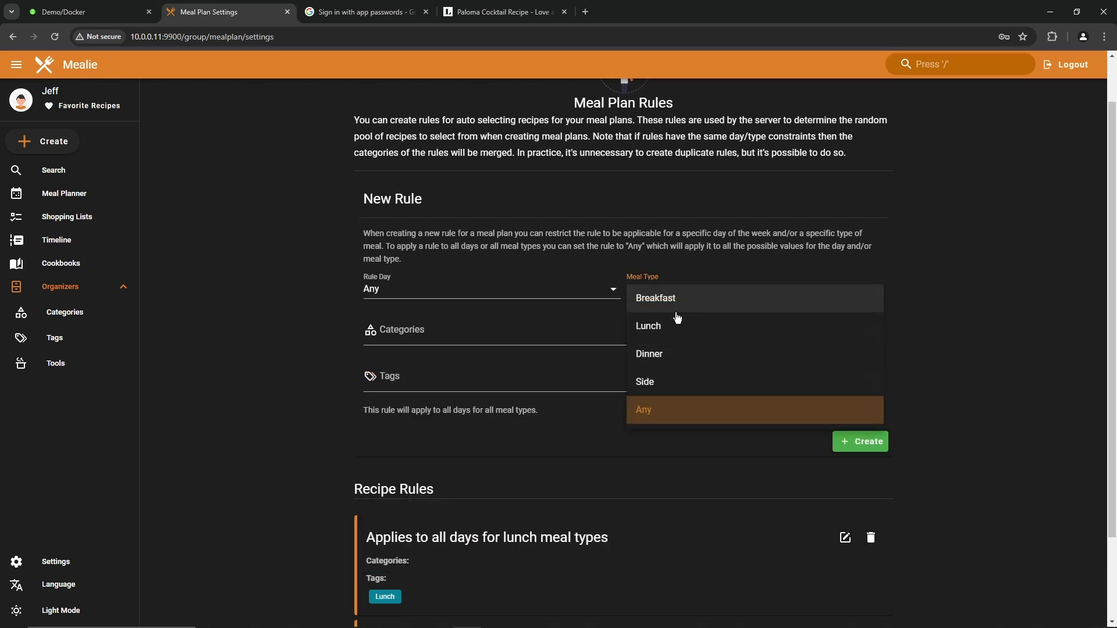
click(669, 354)
click(433, 378)
click(380, 408)
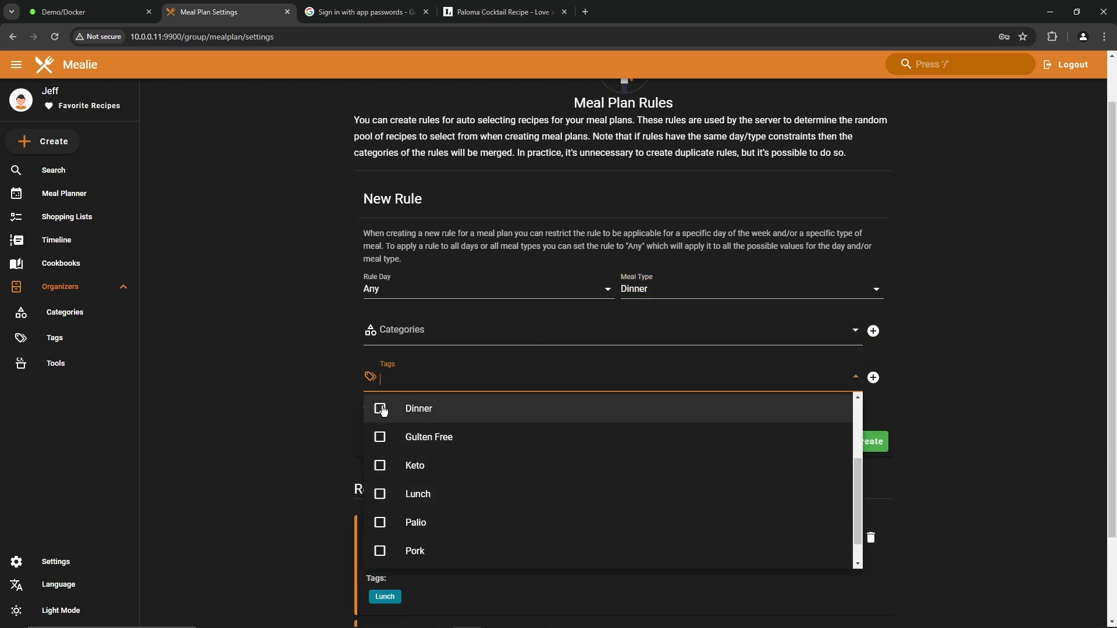
click(873, 442)
Step: Create an any-day rule for Side meals with the Side tag, then return to the planner
click(722, 288)
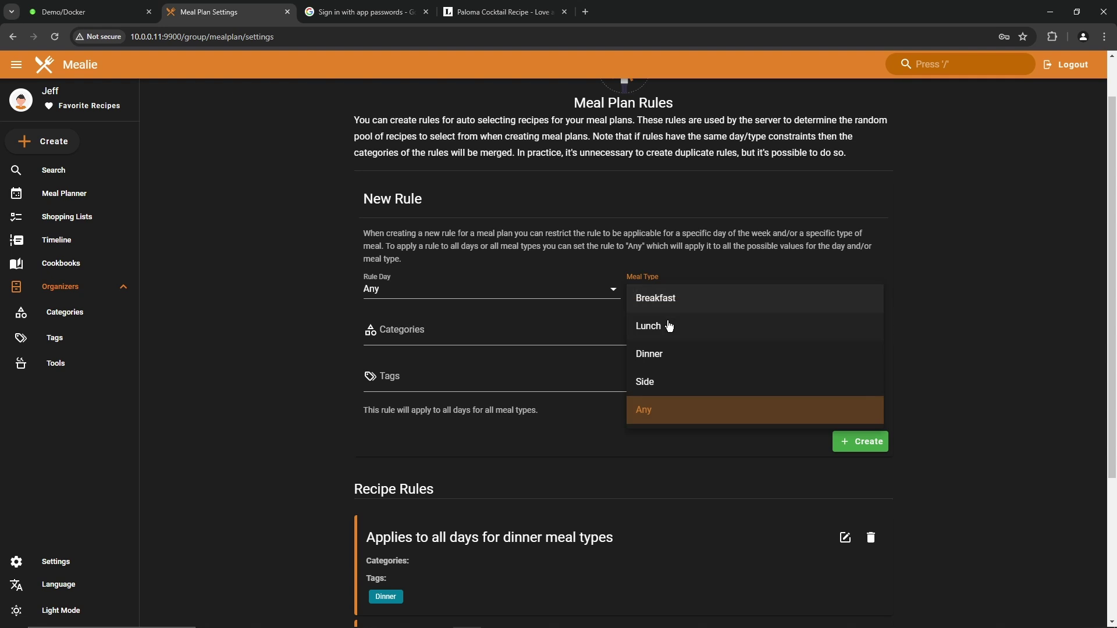
click(652, 379)
click(731, 381)
scroll(453, 505, down, 4)
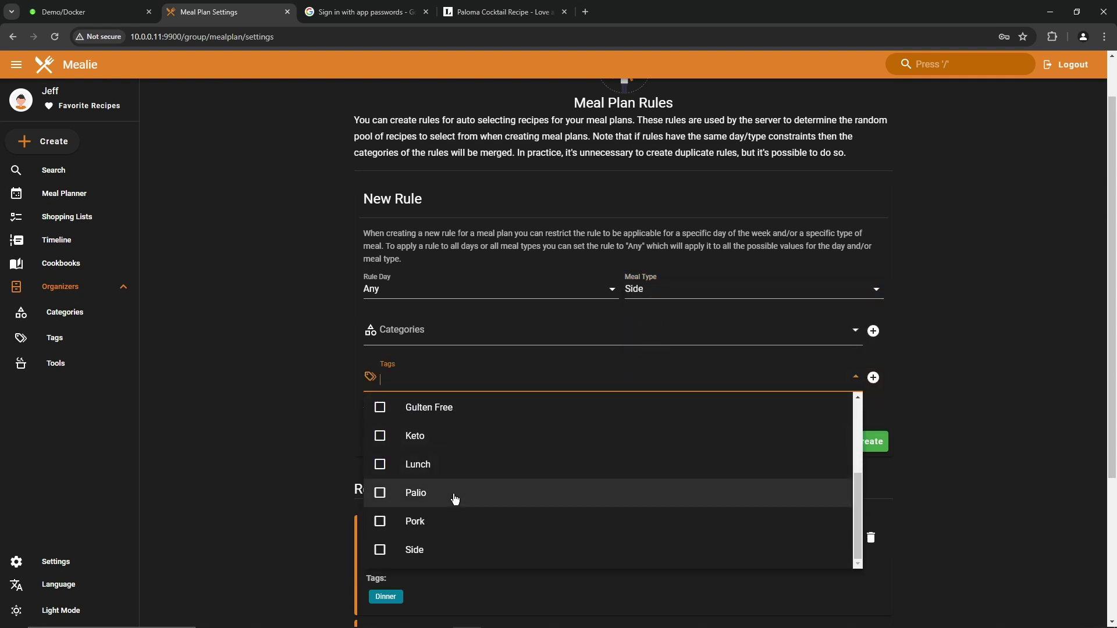
click(381, 434)
click(870, 324)
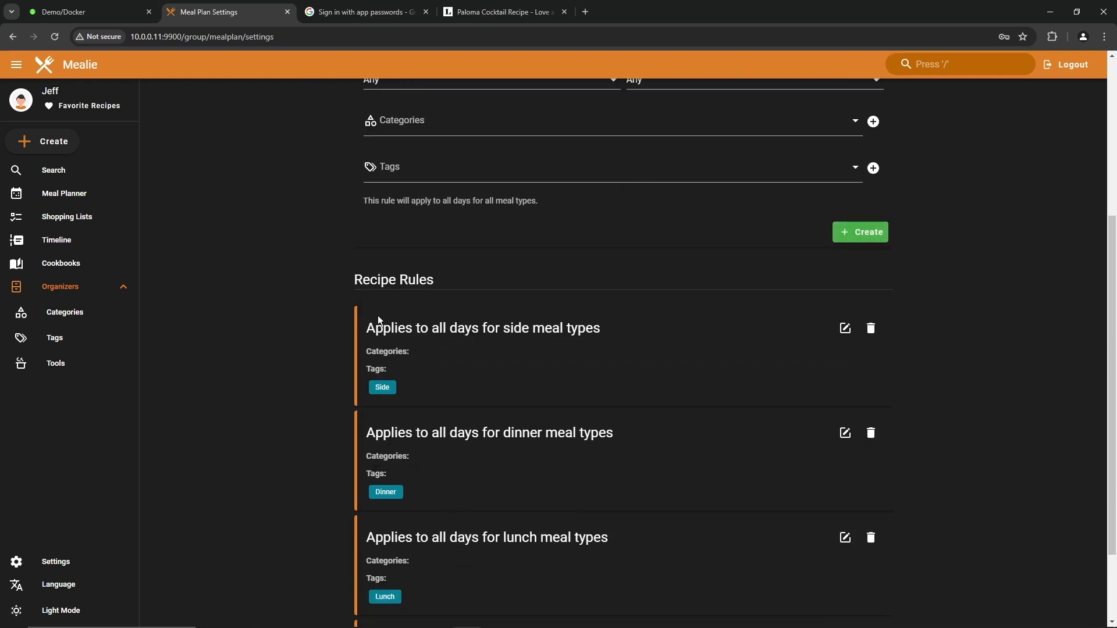
scroll(233, 256, up, 4)
click(64, 193)
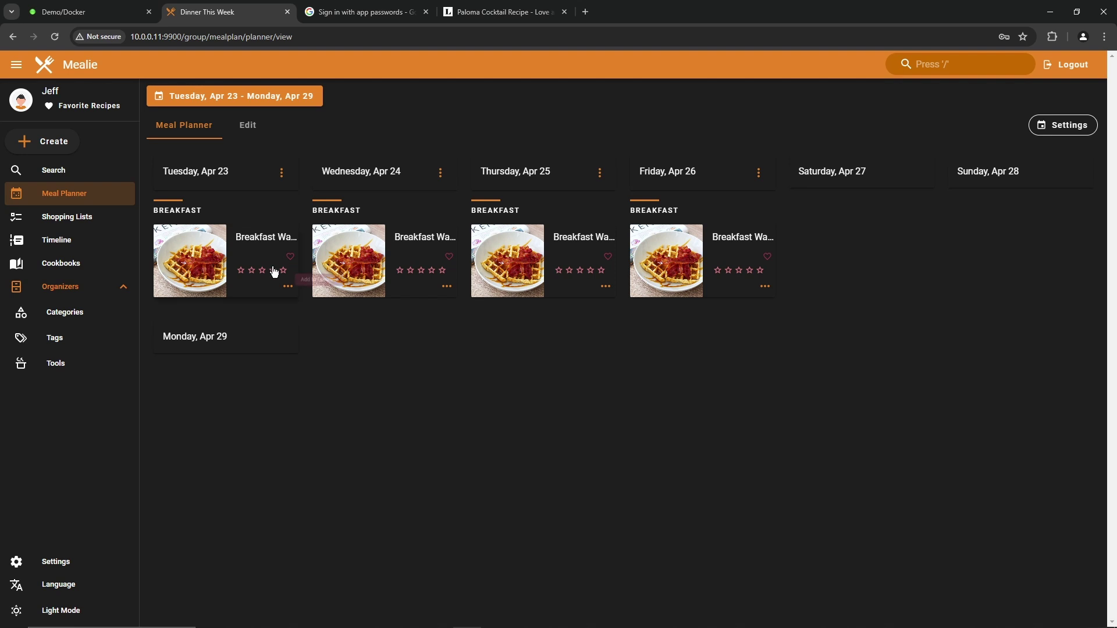
Step: In edit mode, add a random lunch and a random side dish to Tuesday
click(248, 125)
click(195, 228)
click(183, 247)
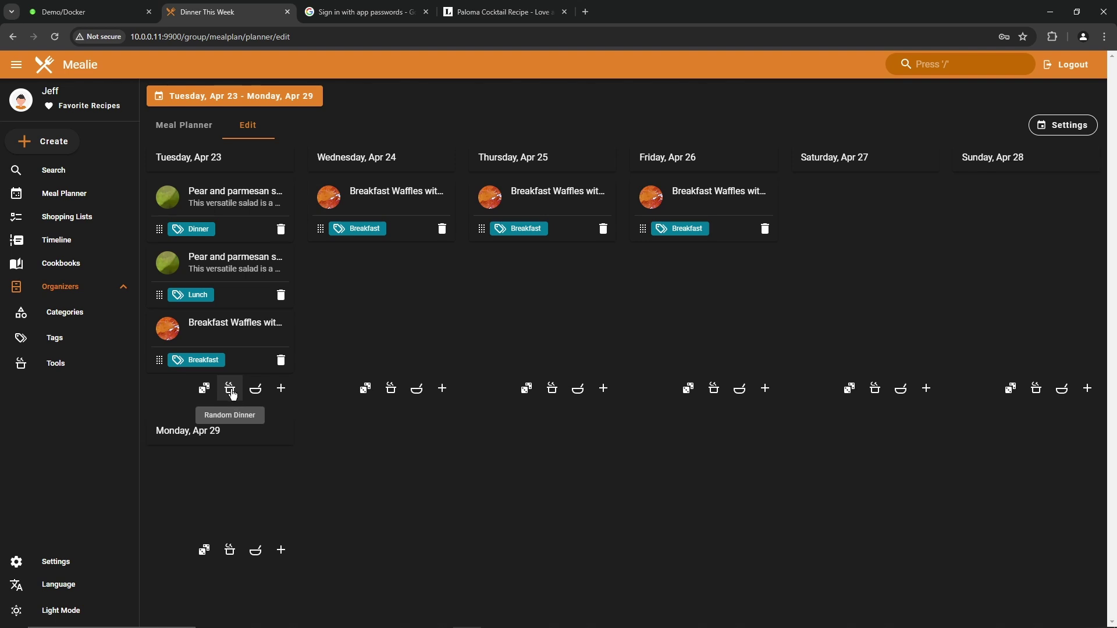
click(255, 391)
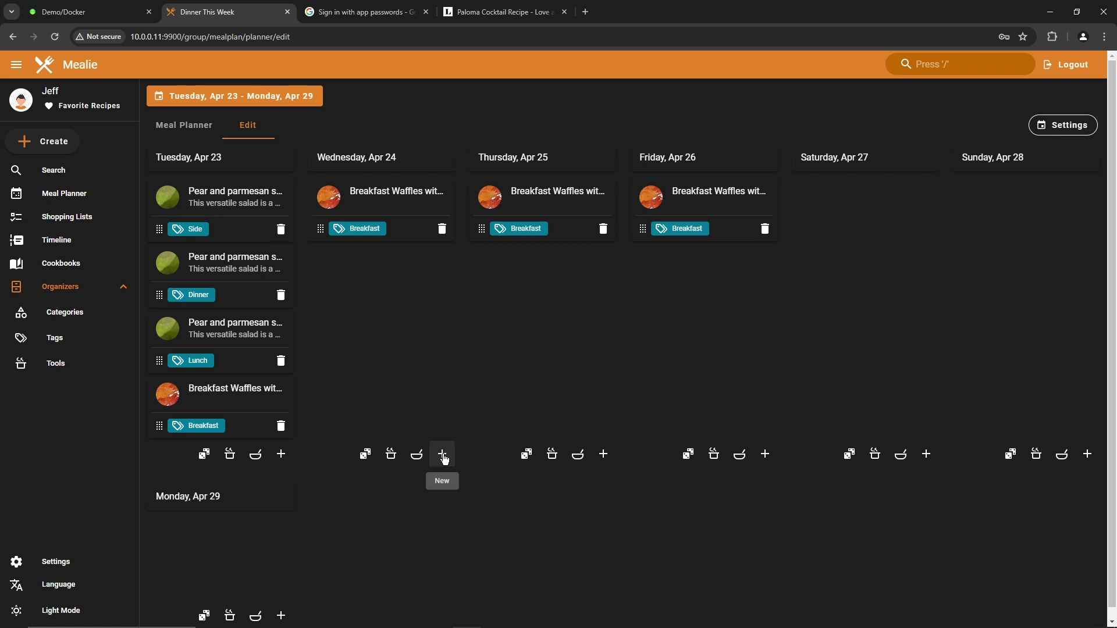
Step: Delete Tuesday's salad dinner and move the salad side dish to Thursday
click(281, 295)
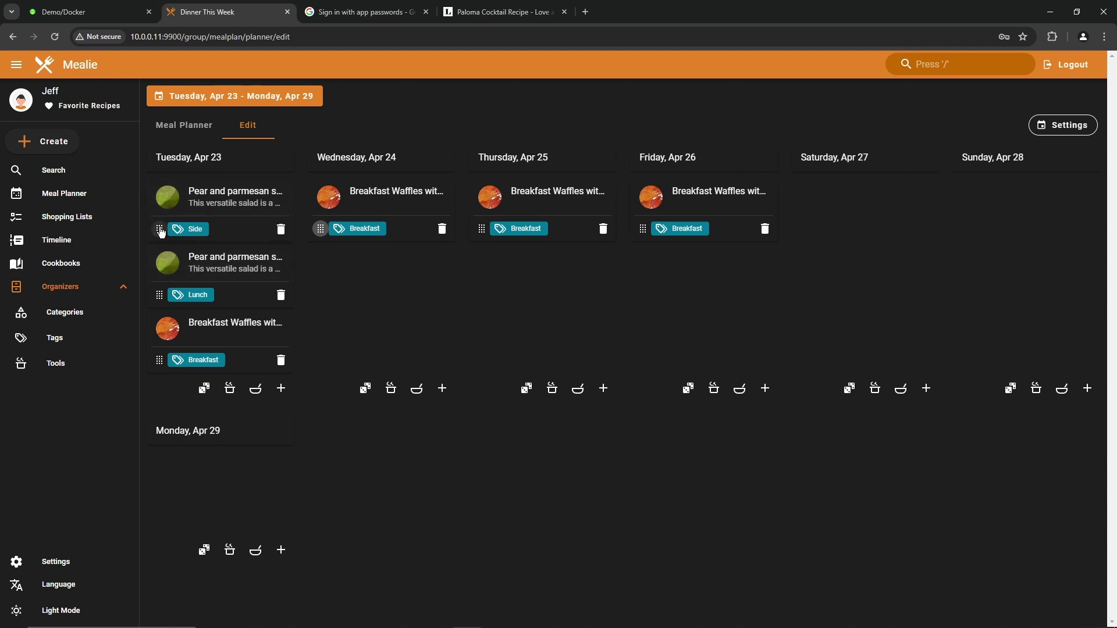
drag(161, 230, 480, 230)
click(182, 128)
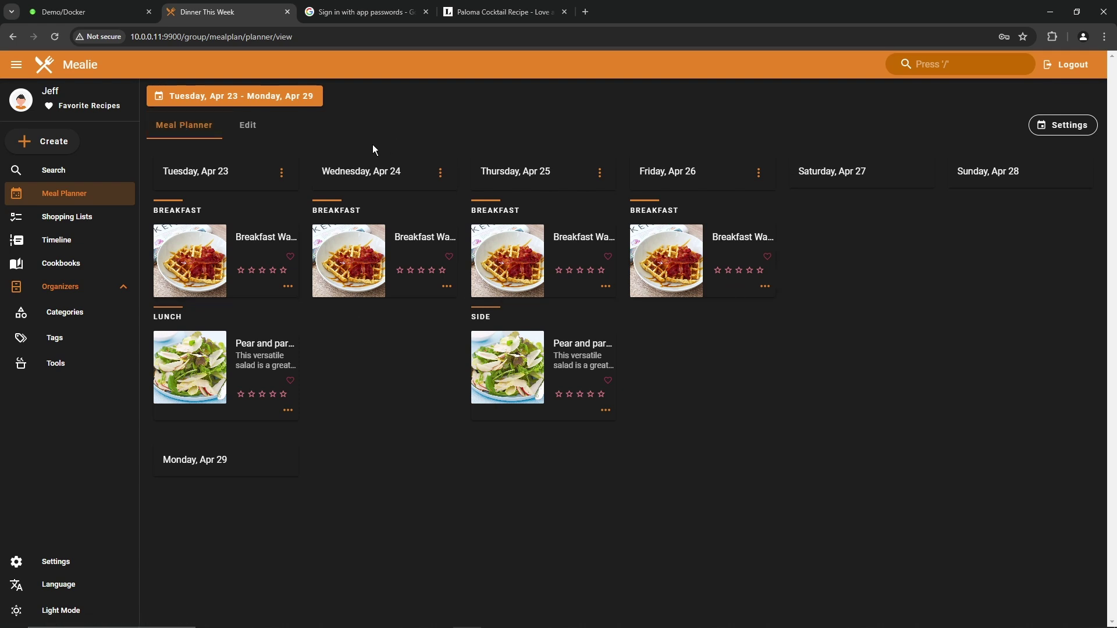
click(281, 173)
Step: Create a new shopping list named 'Weekly Meal Shopping List'
click(288, 287)
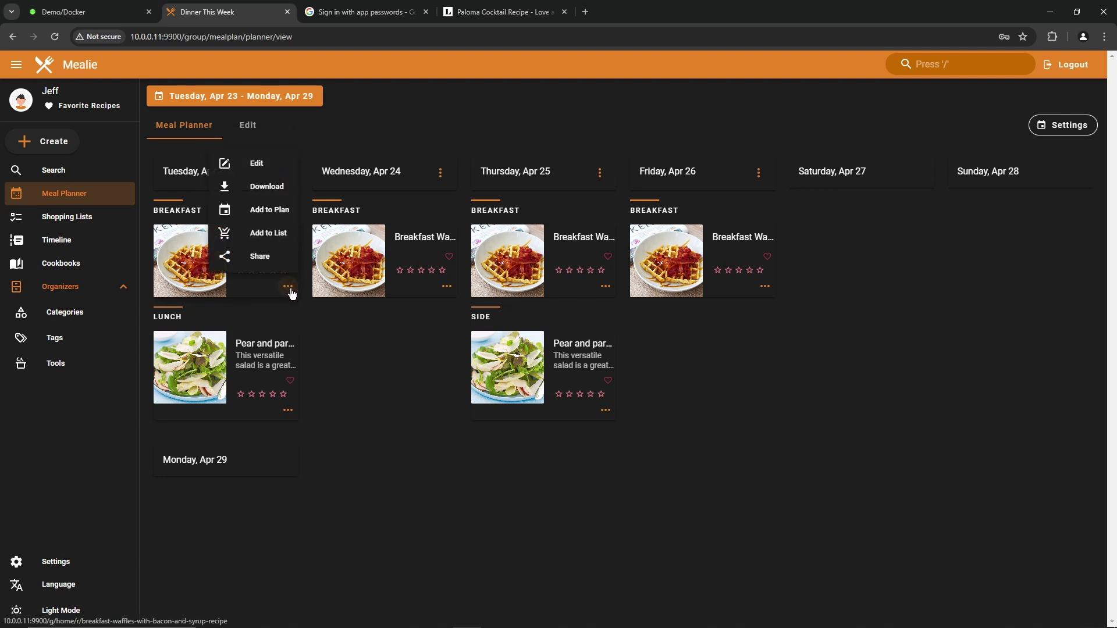
click(271, 233)
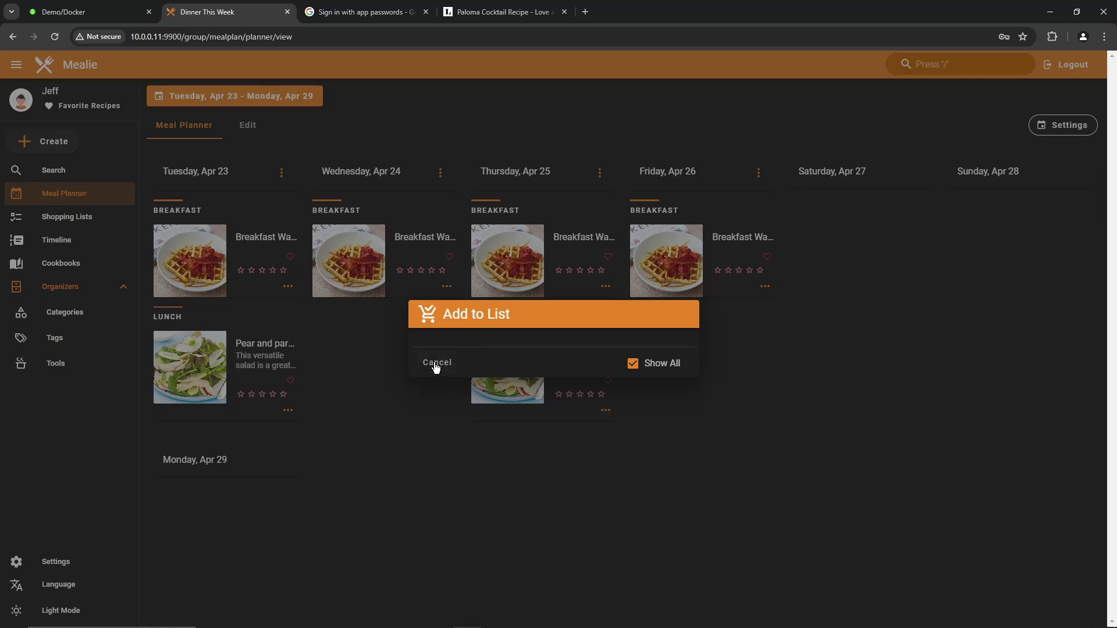
click(431, 366)
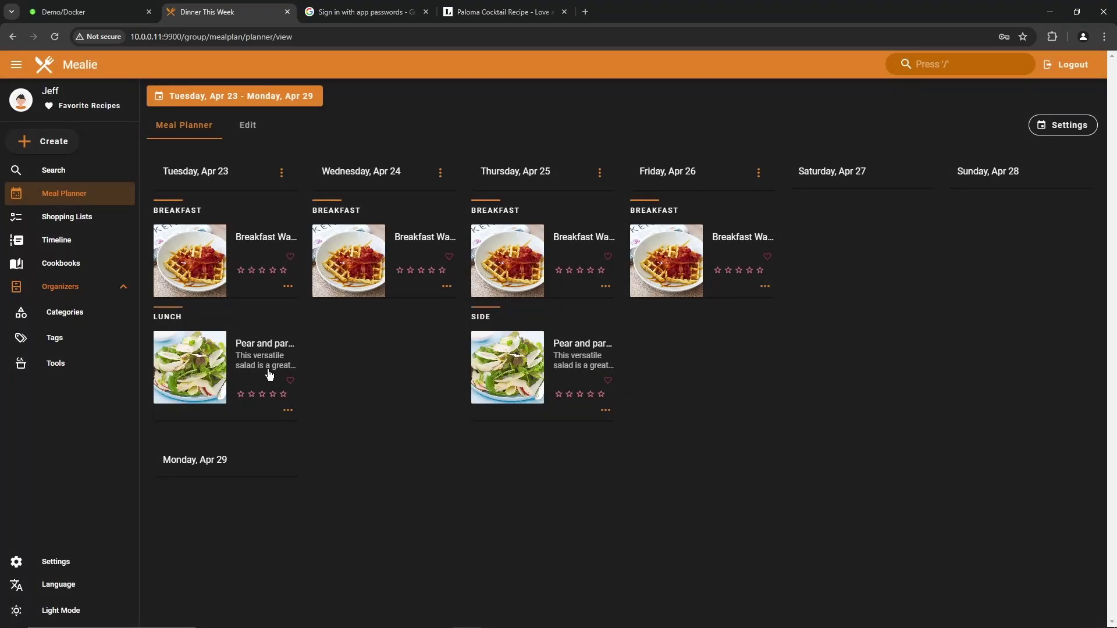
click(67, 217)
click(815, 191)
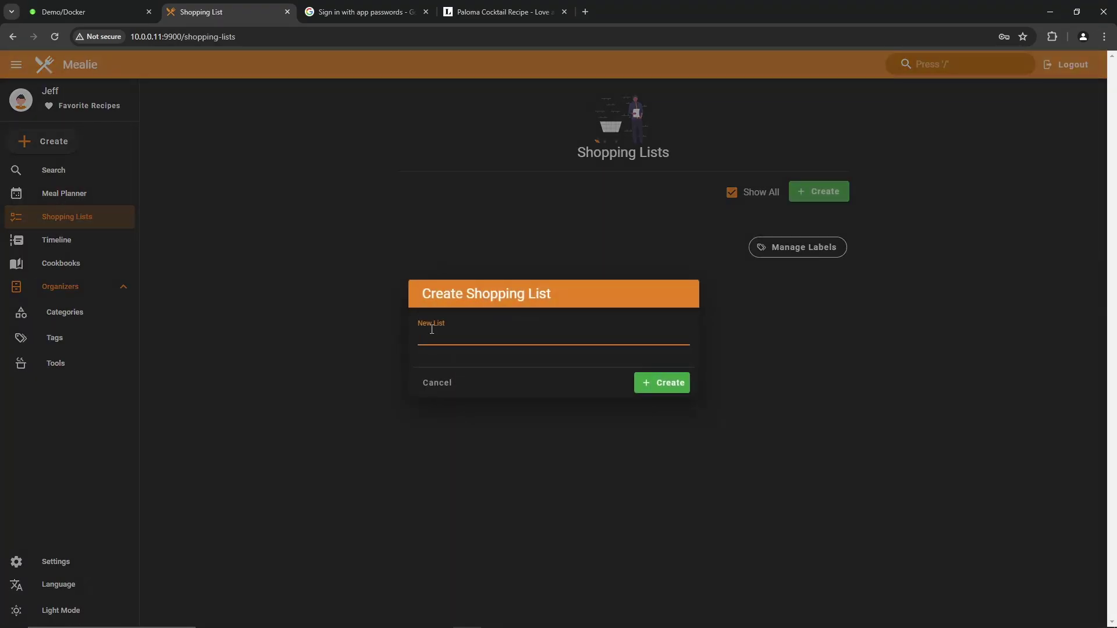
text(Weekly Meal Shopping List)
key(Return)
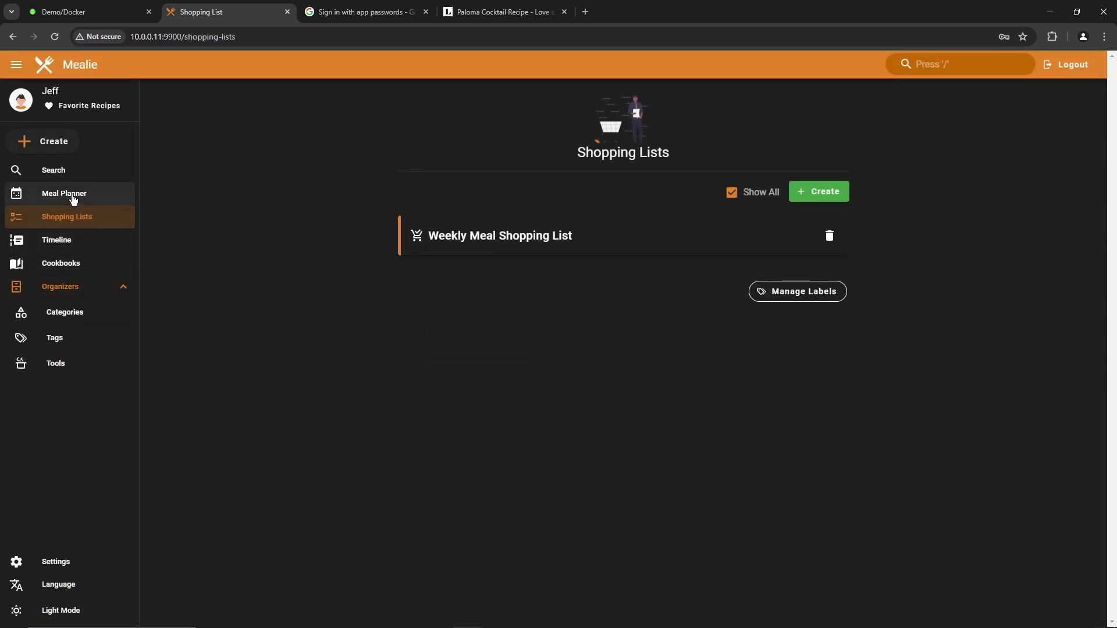
Step: Add Tuesday's waffle recipe ingredients to the Weekly Meal Shopping List
click(73, 198)
click(288, 287)
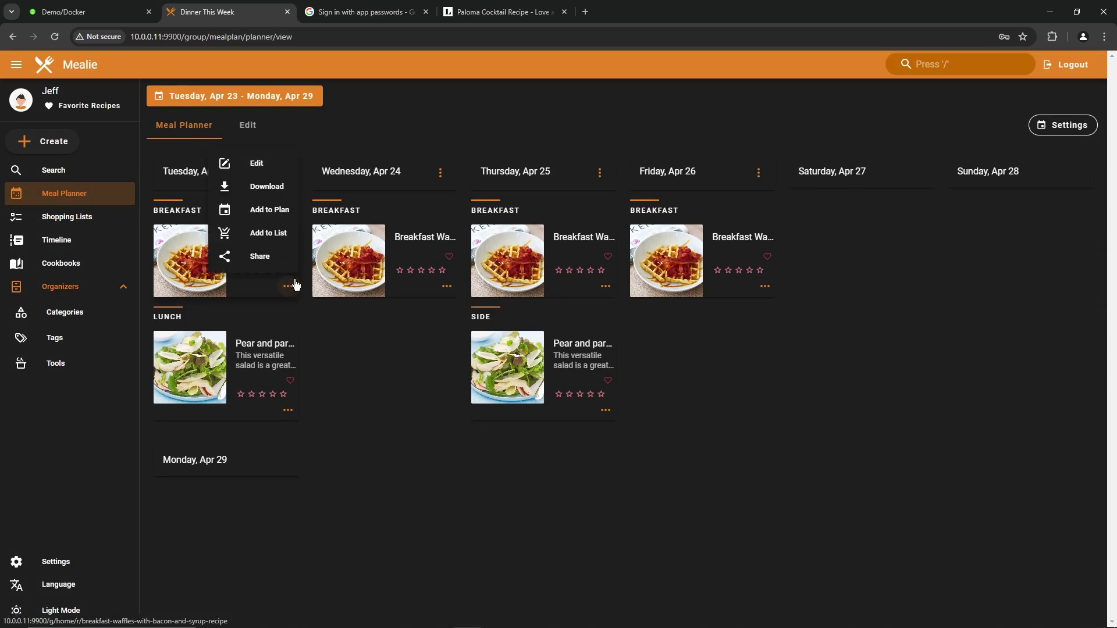
click(262, 233)
click(483, 280)
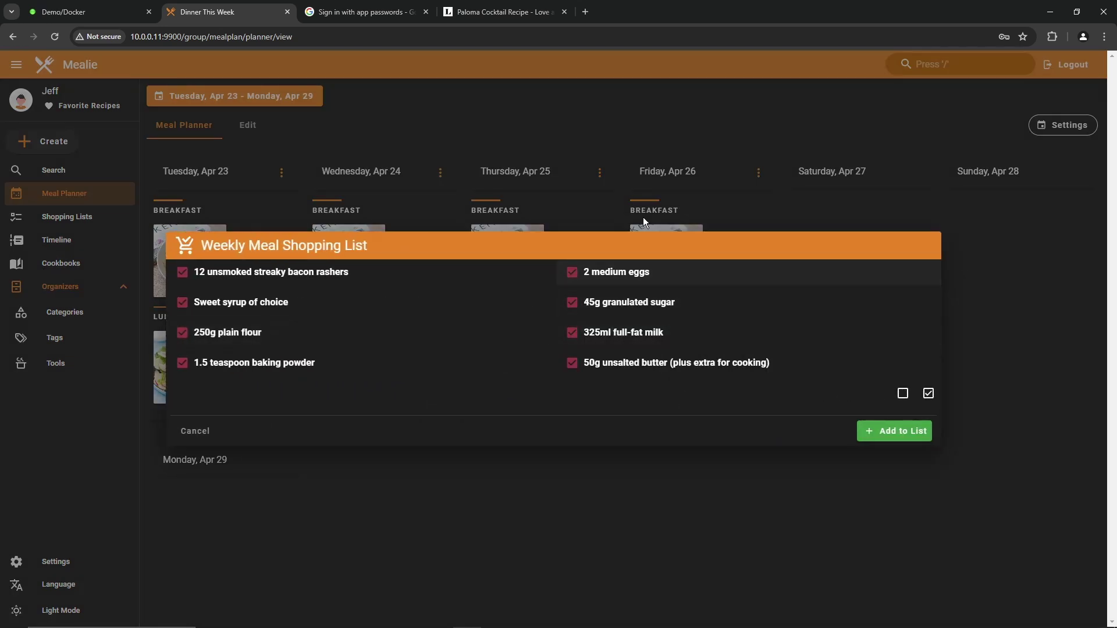
click(894, 431)
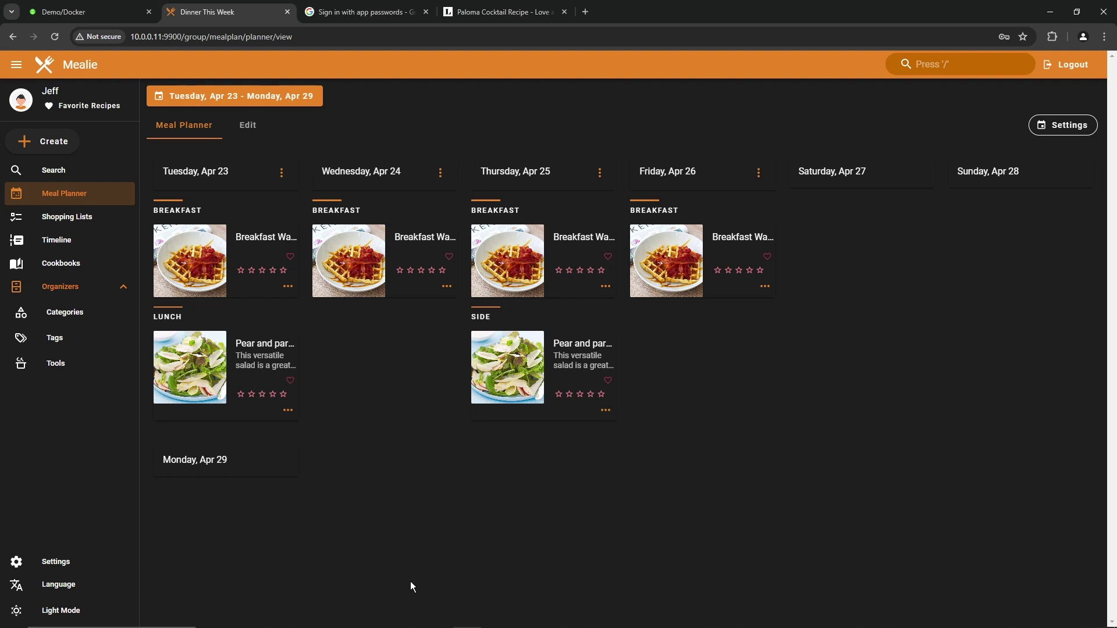
Step: Add Thursday's planned meal ingredients to the Weekly Meal Shopping List
click(600, 172)
click(571, 143)
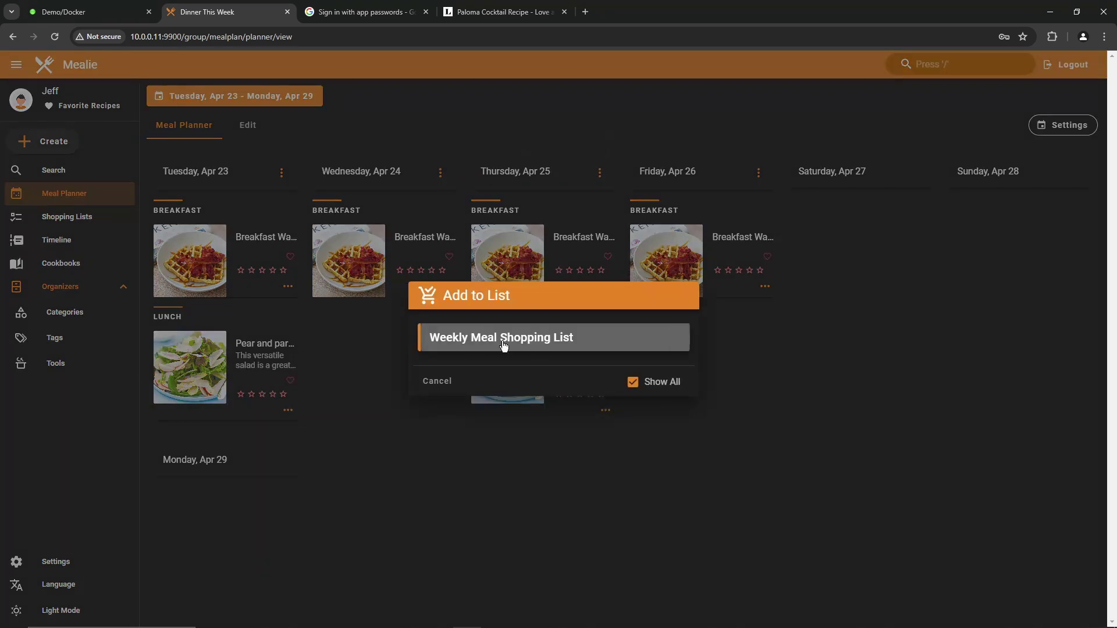
click(501, 340)
click(889, 559)
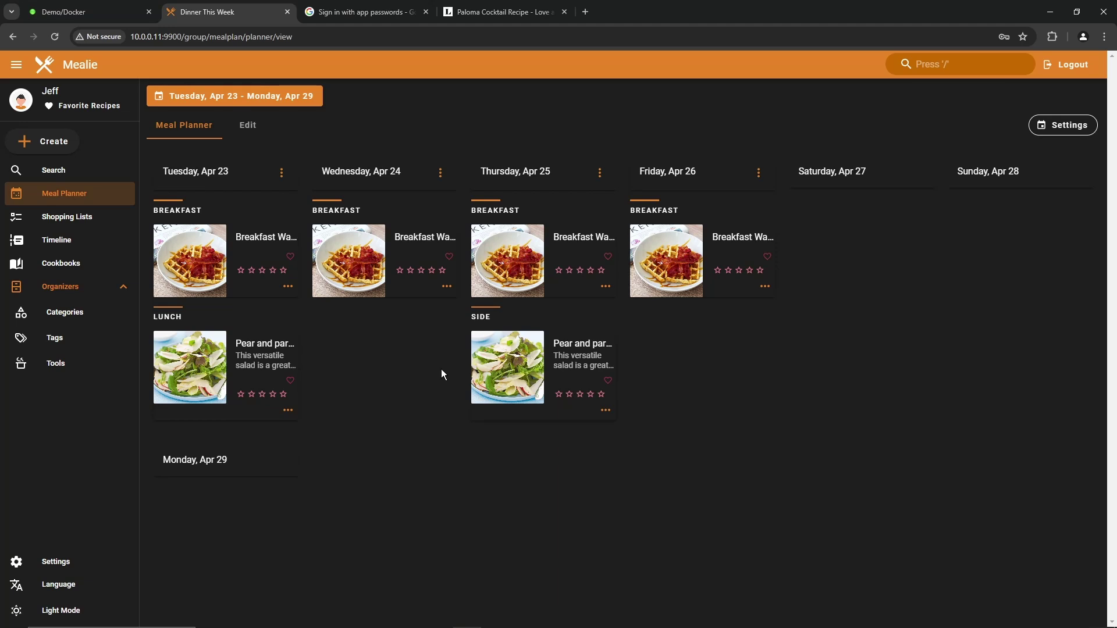
click(93, 220)
Step: Tick olive oil, red wine vinegar, honey, butter, milk, sugar and eggs on the Weekly Meal Shopping List
click(495, 238)
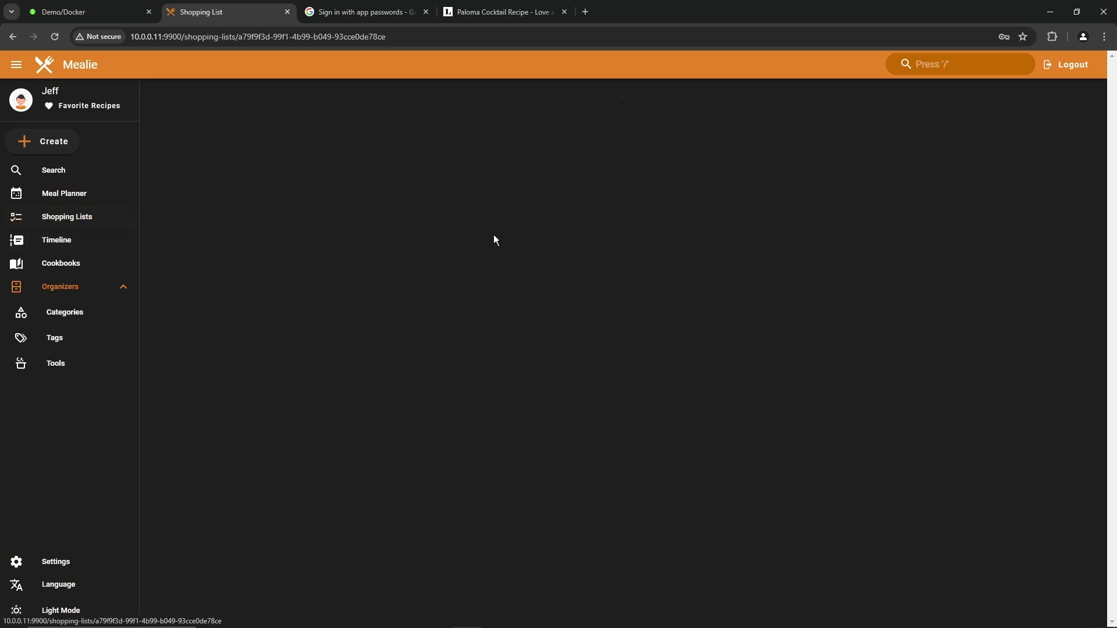
scroll(510, 237, down, 5)
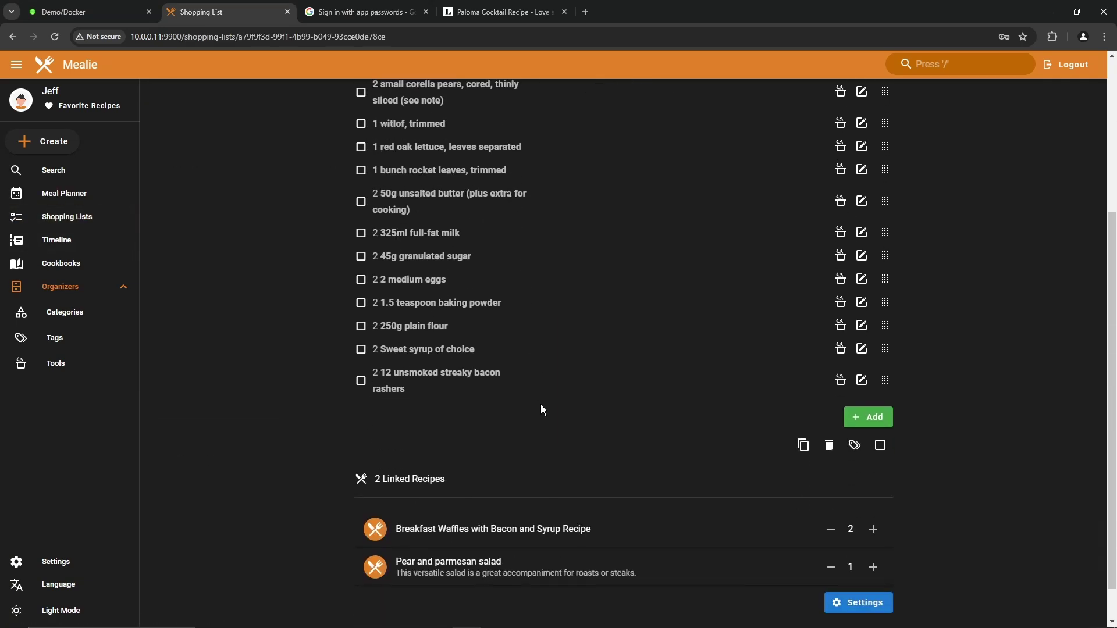
scroll(554, 205, up, 4)
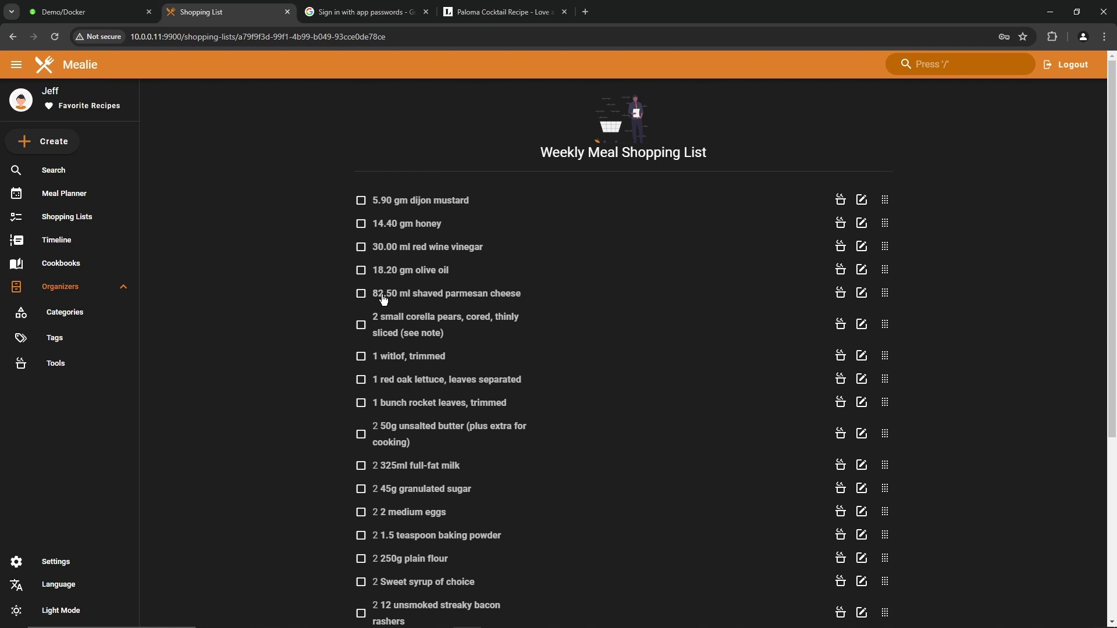
click(360, 271)
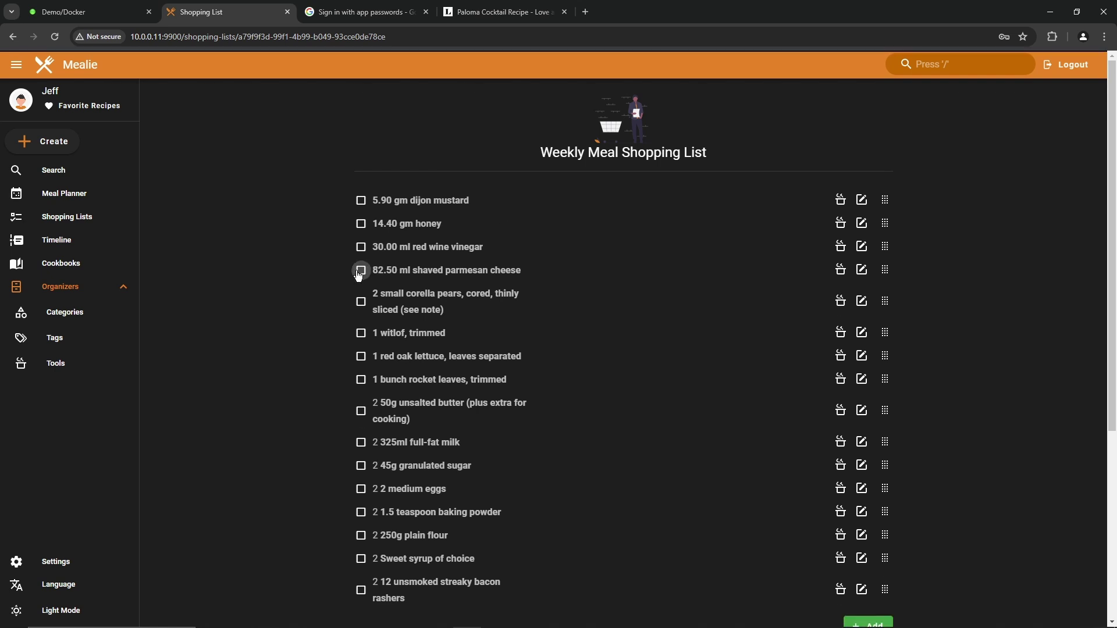
click(359, 247)
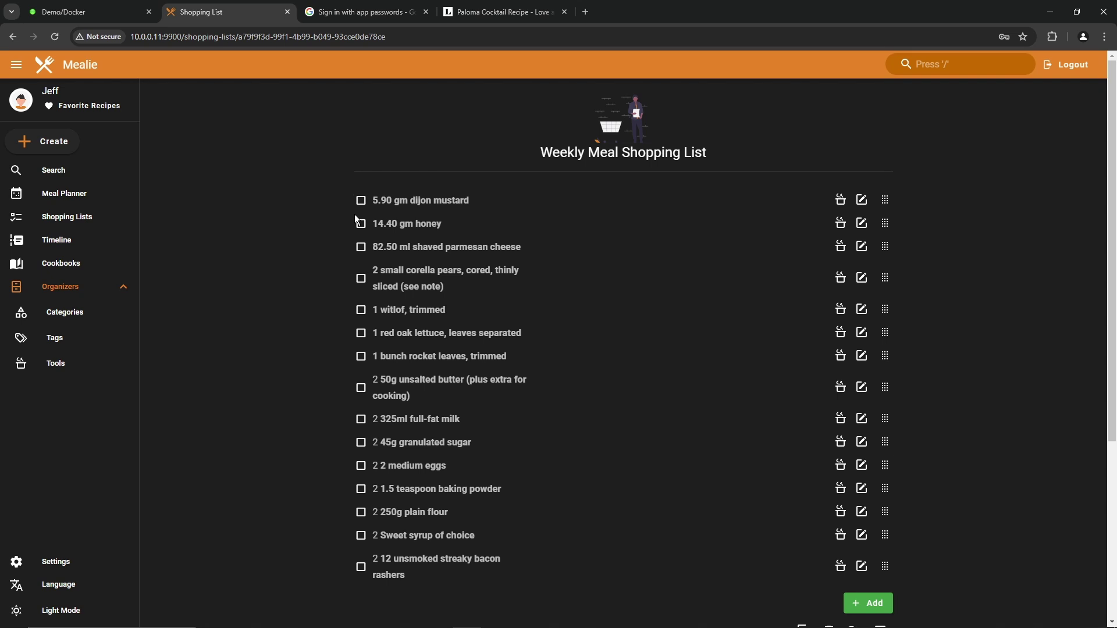
click(361, 224)
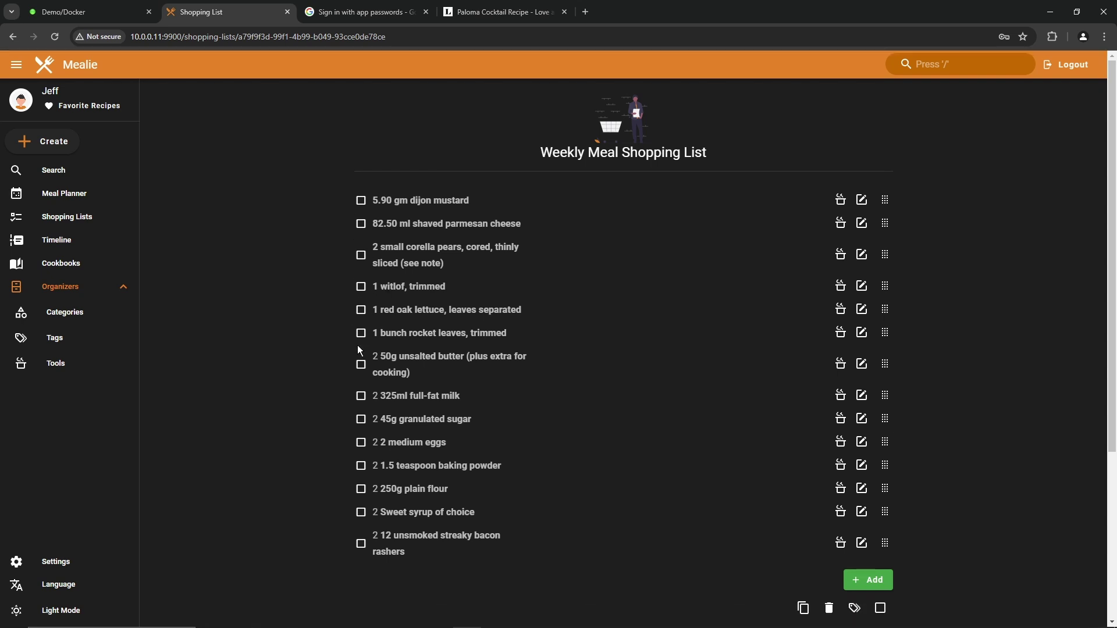
click(360, 364)
click(360, 361)
click(360, 360)
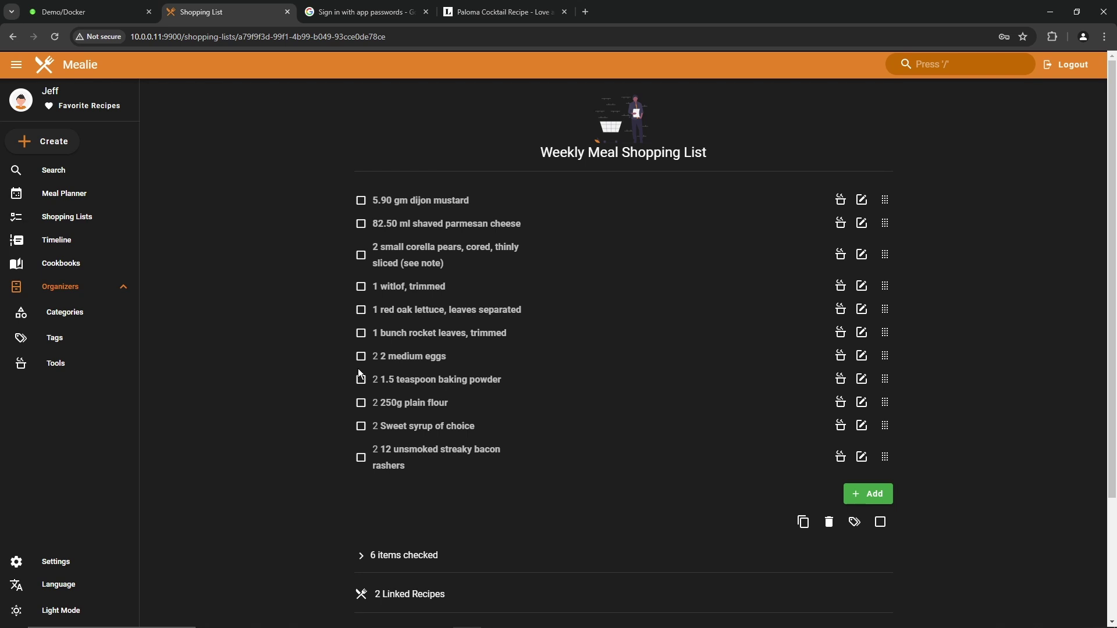
click(361, 357)
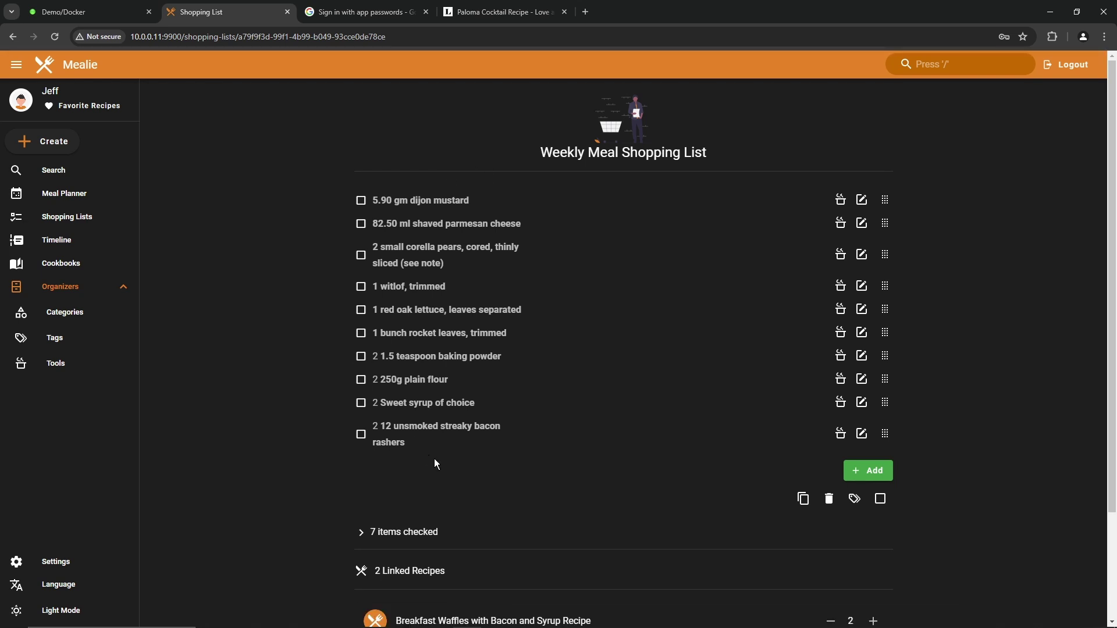
Step: View the list's copy options and print preview, then close both and go to the timeline
click(804, 504)
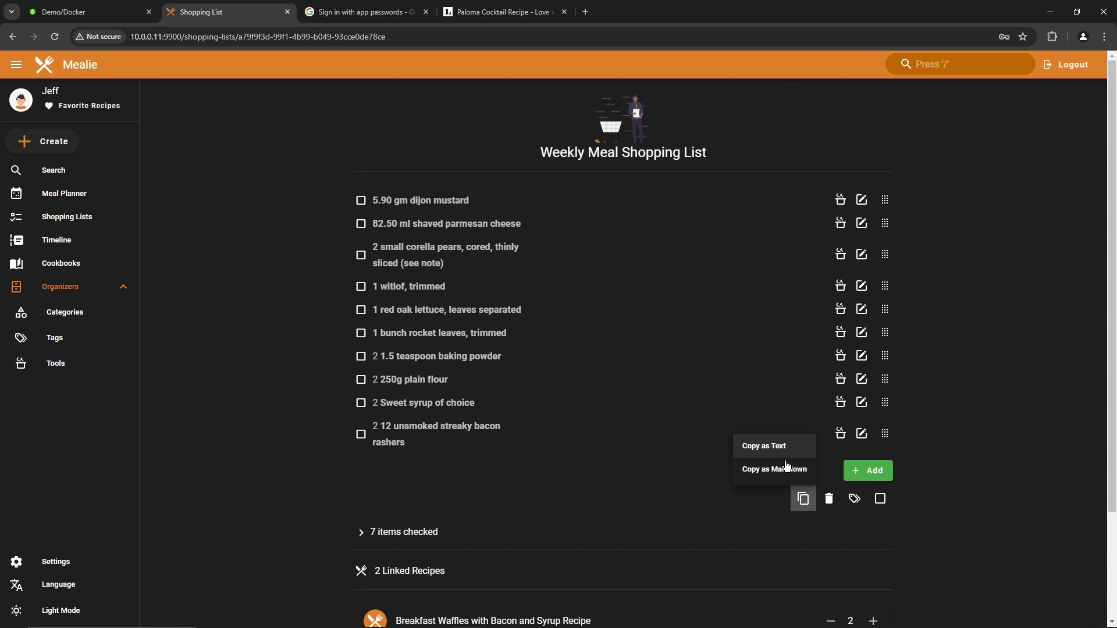
click(690, 476)
key(ctrl+p)
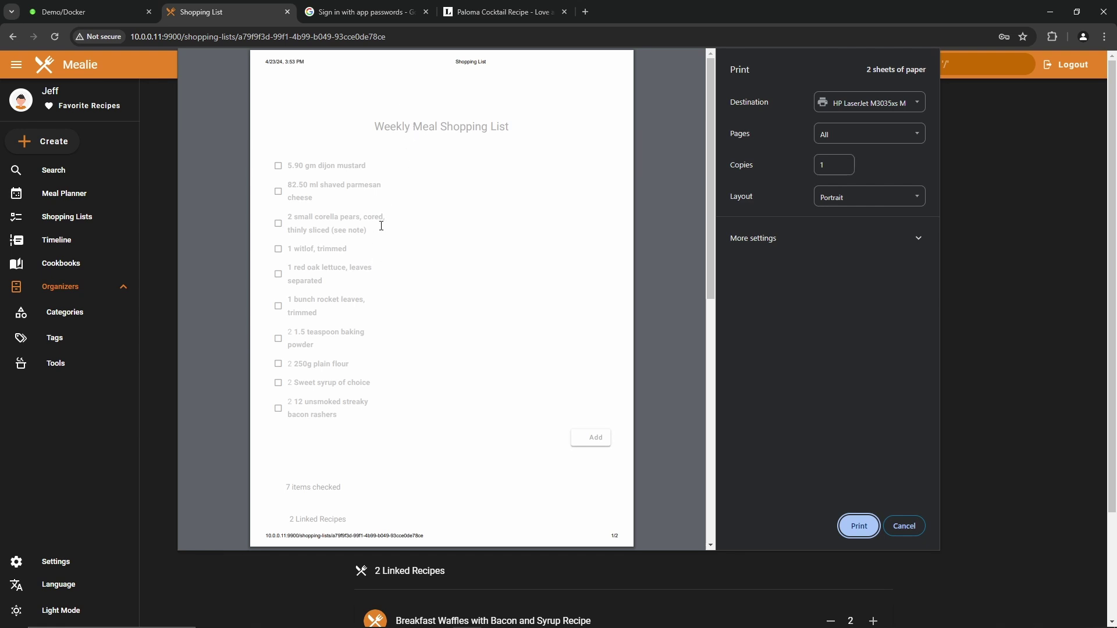
key(Escape)
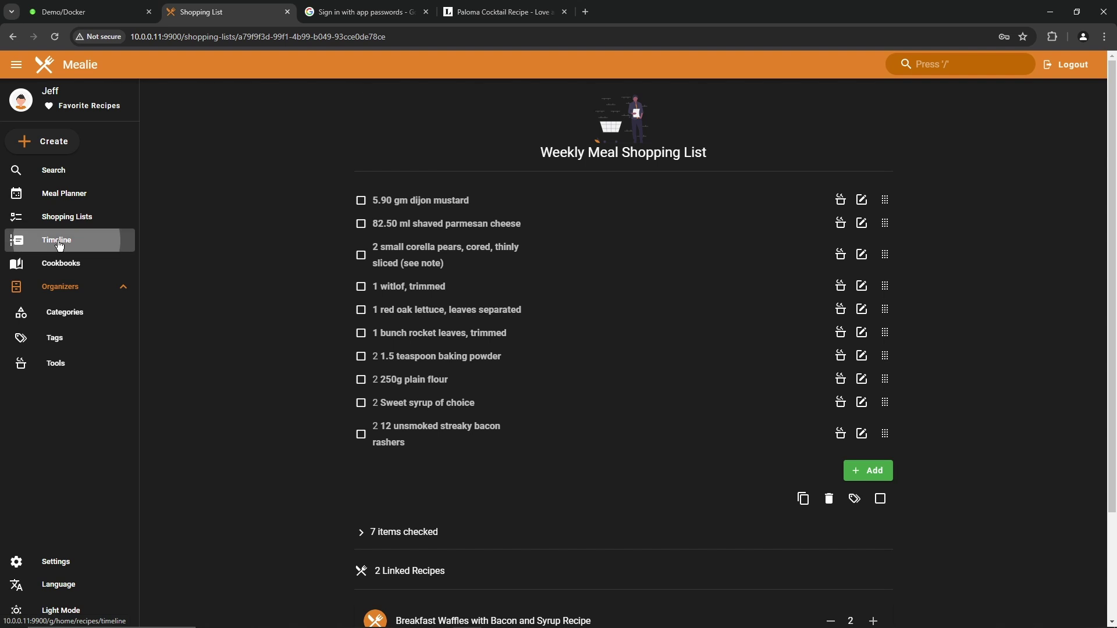
click(58, 243)
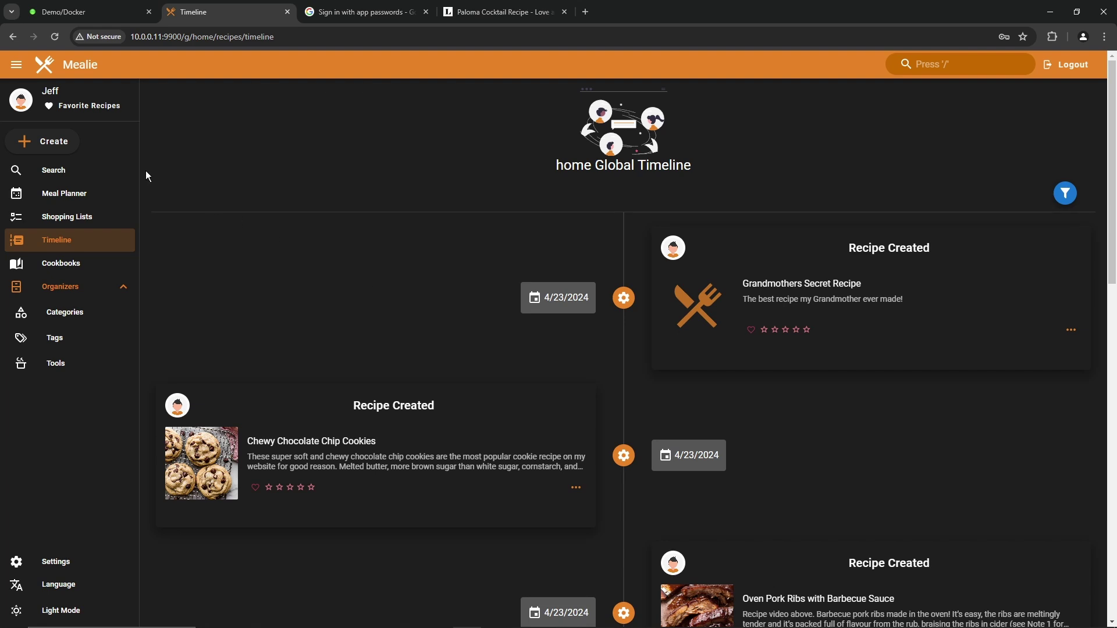
Step: Log a 'made this' entry for Paloma with the comment 'Fantastic'
click(58, 65)
click(325, 278)
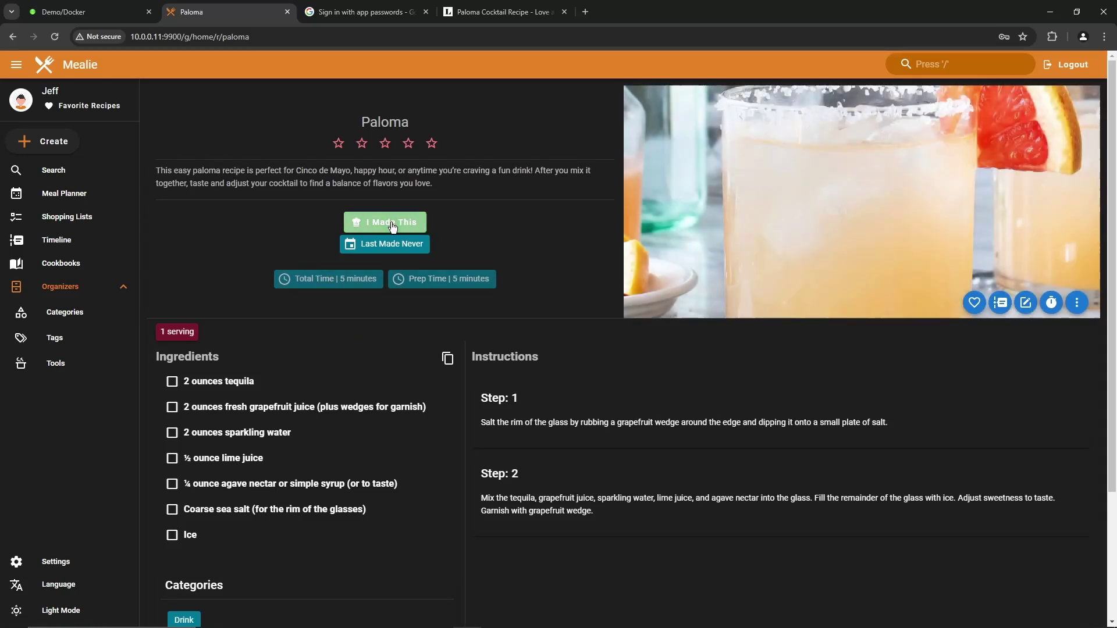
click(393, 224)
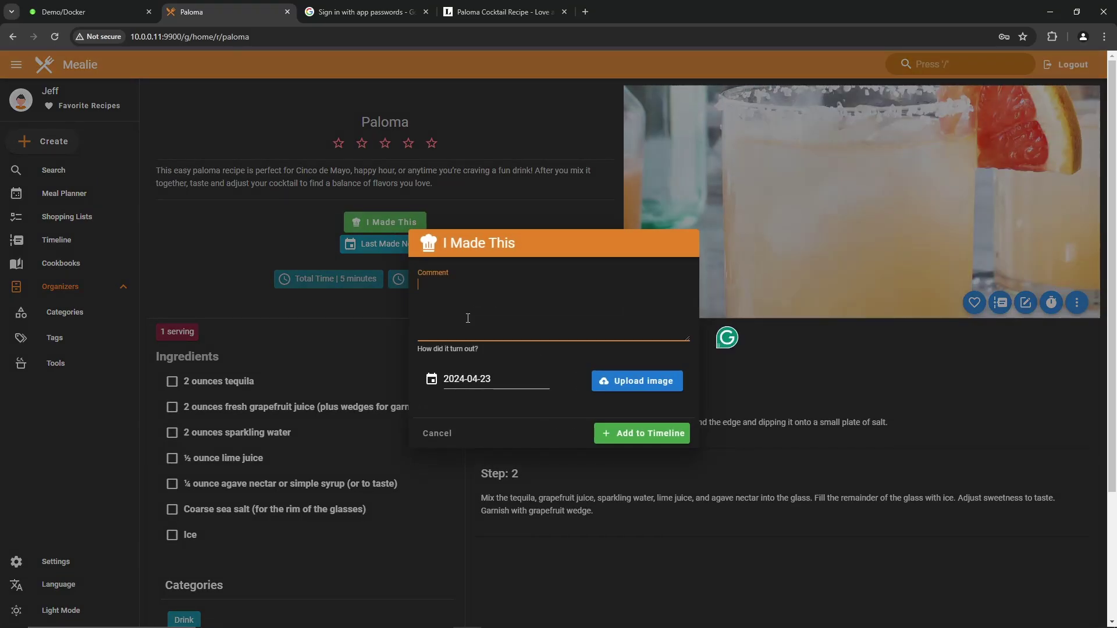
text(Fantastic)
click(648, 433)
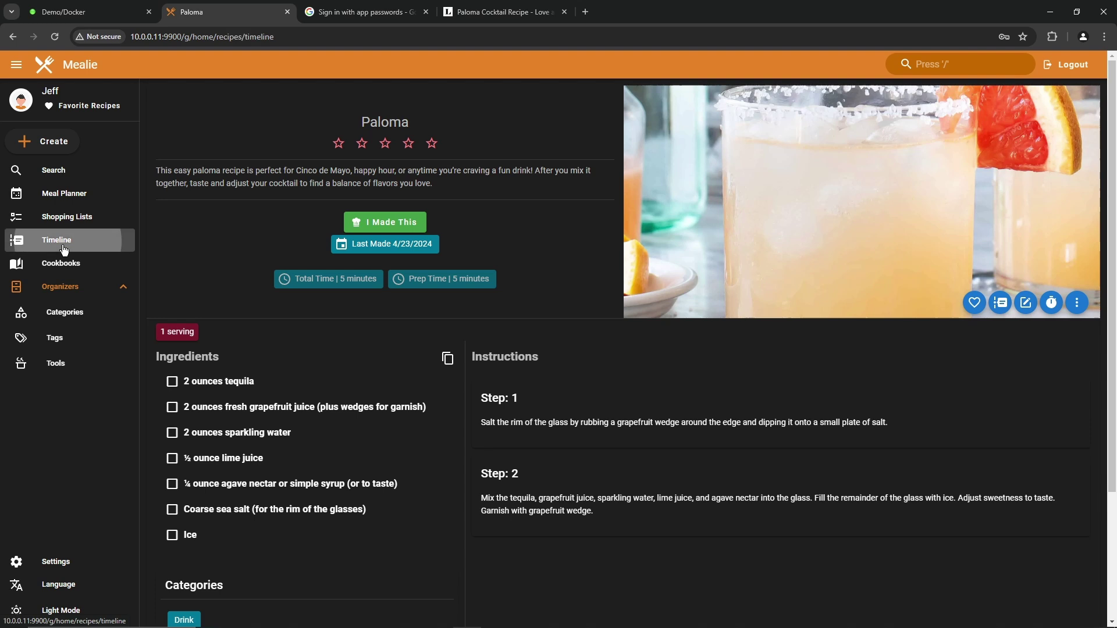
Step: Check the global timeline and rate Paloma four stars
click(56, 239)
scroll(715, 408, down, 10)
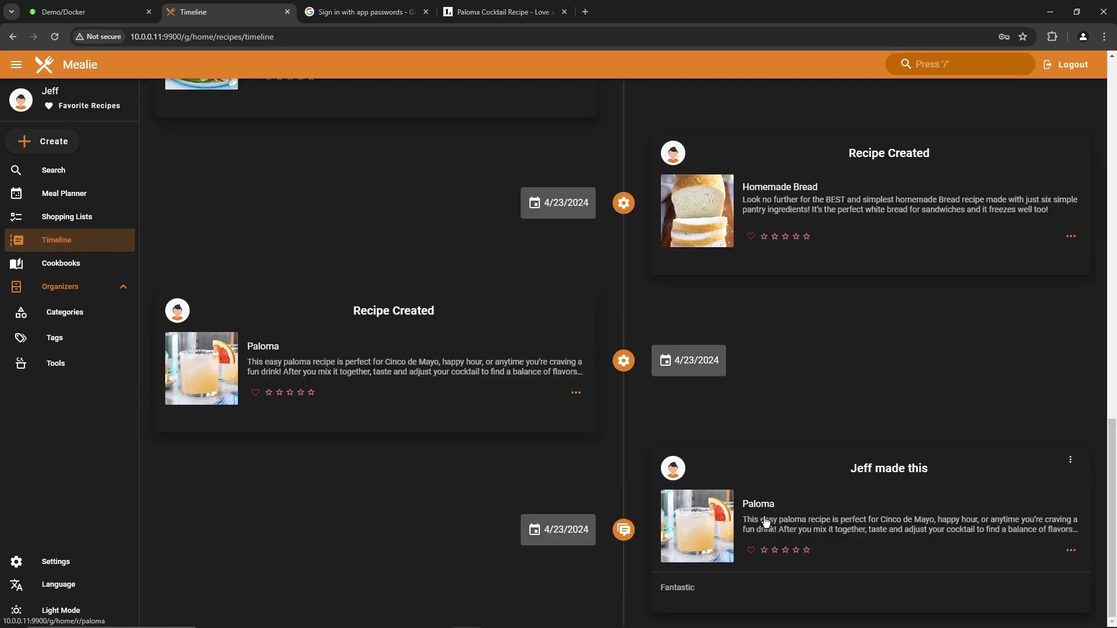
click(797, 551)
Step: Rate Homemade Bread 3, pear salad 4, waffles 2, pork ribs 5, Grandmothers Secret Recipe 1 star
click(33, 71)
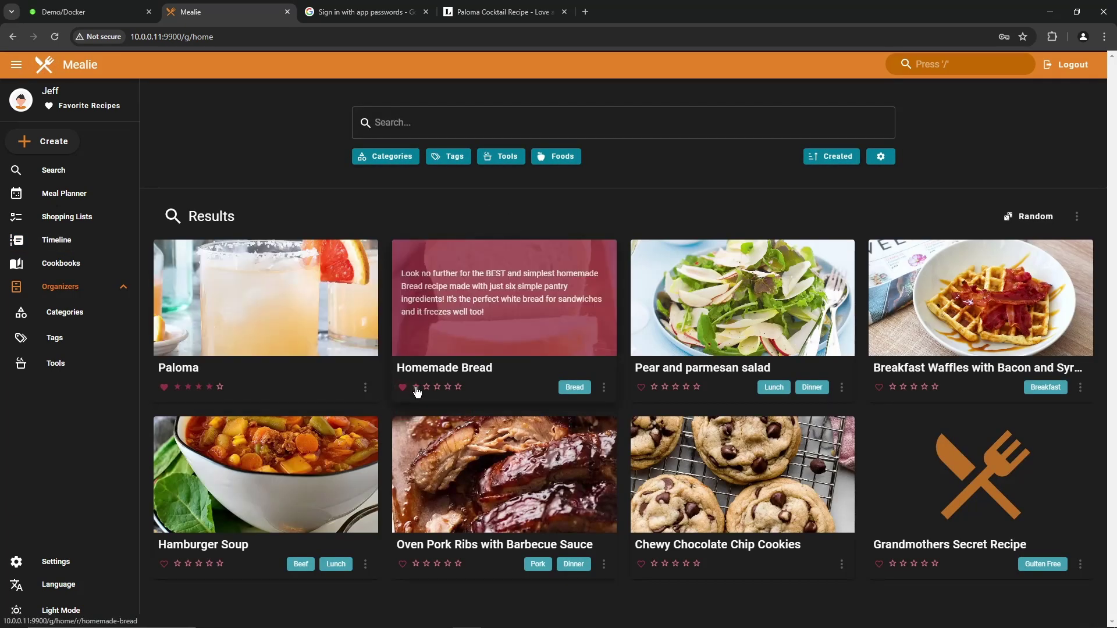
click(437, 388)
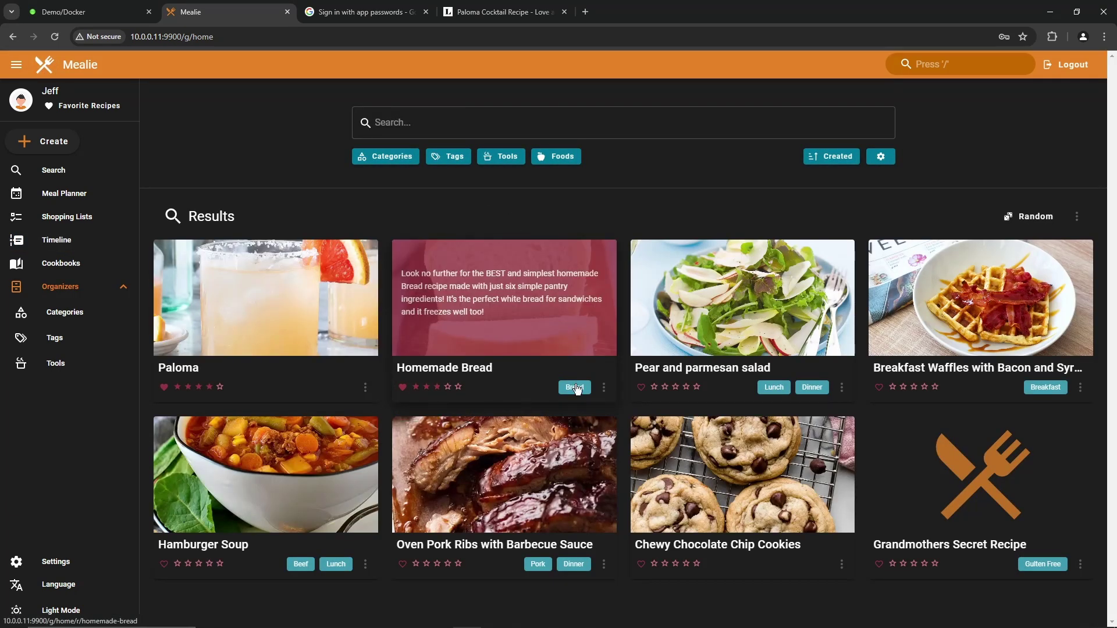
click(686, 389)
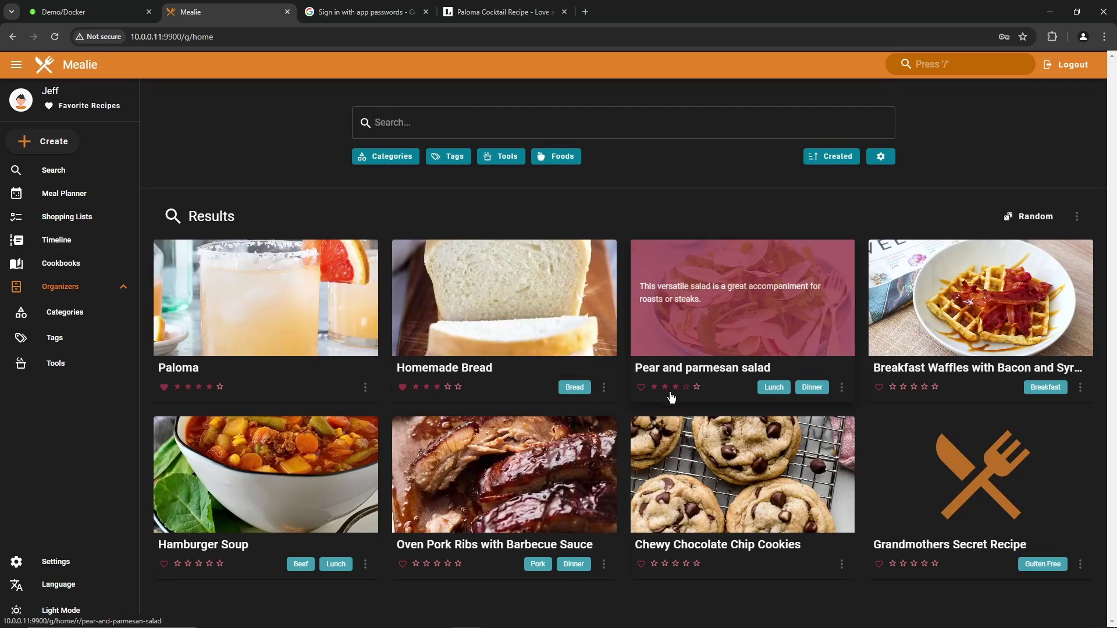
click(906, 388)
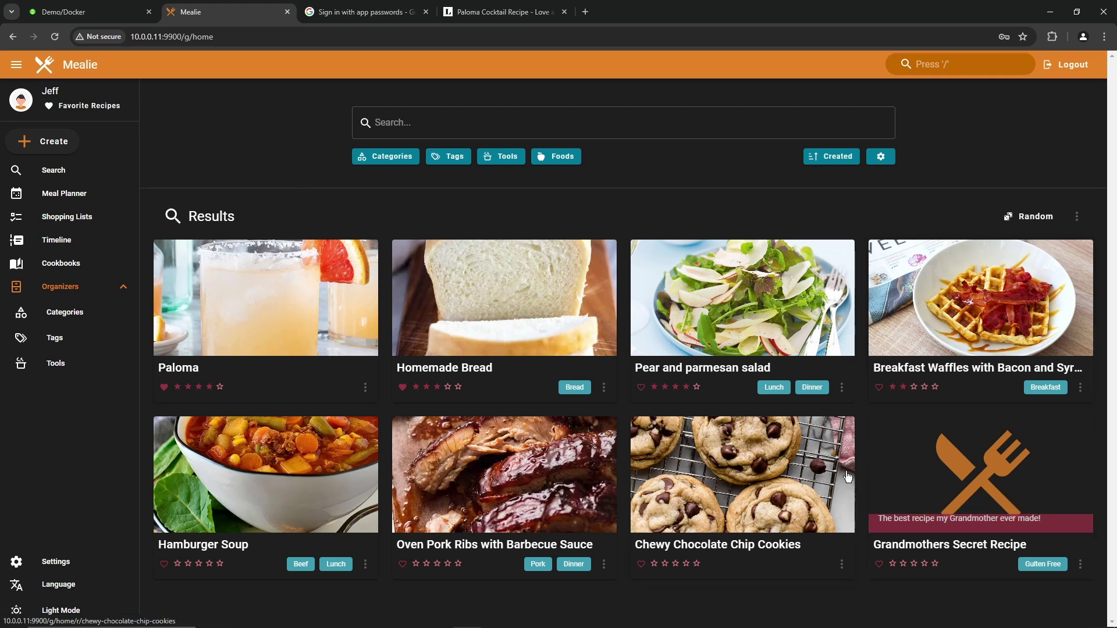
click(459, 564)
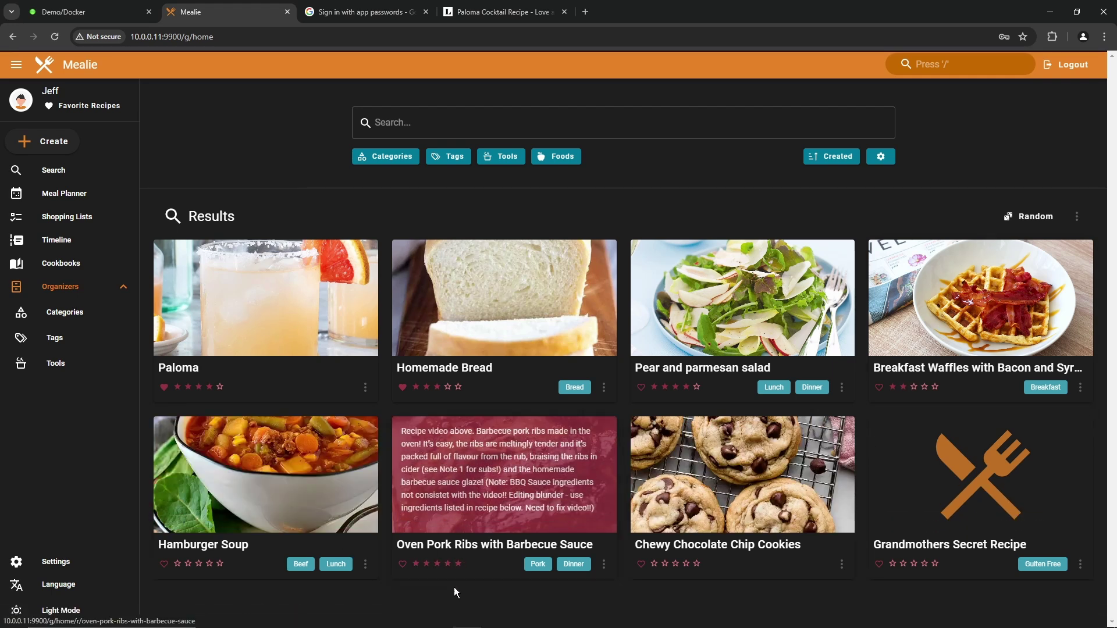
click(892, 564)
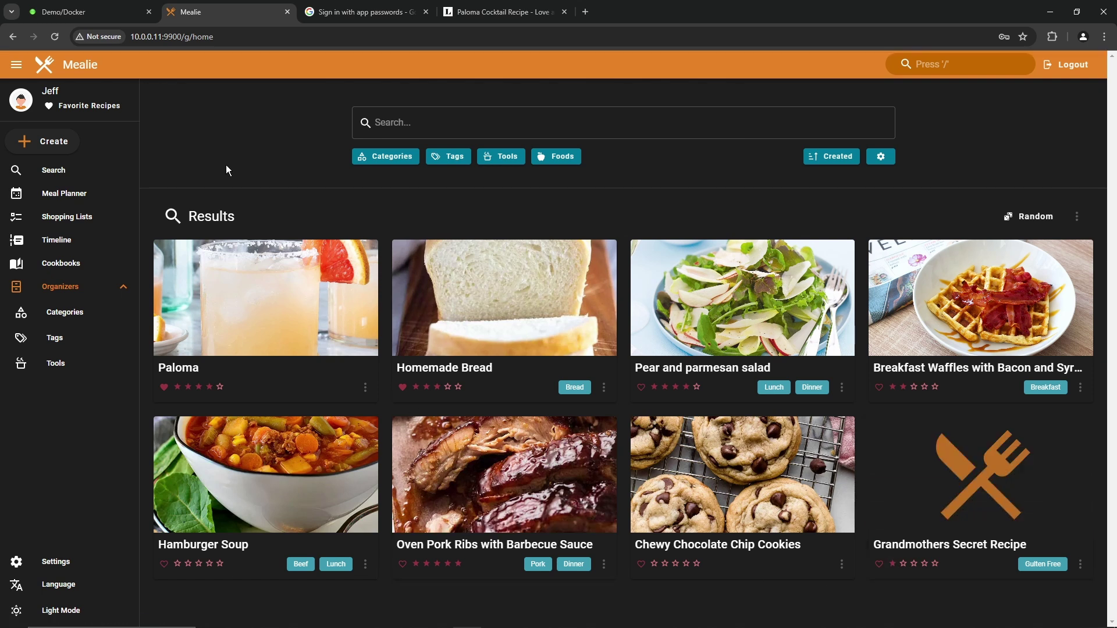
Step: Look at the Favorite Recipes page, then go back and open Cookbooks
click(67, 108)
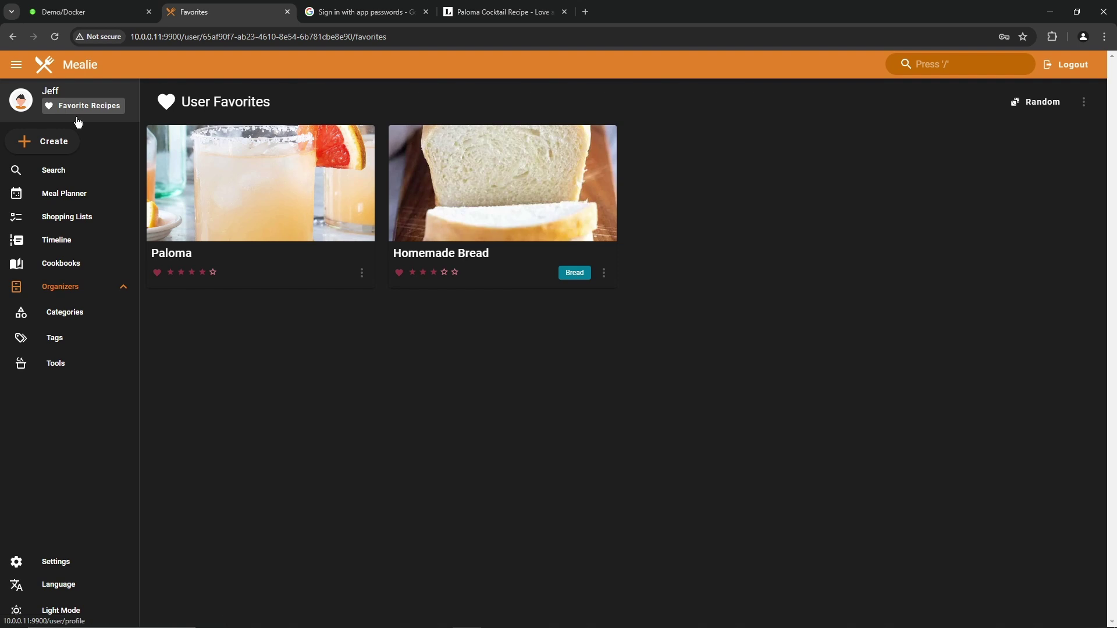
key(alt+Left)
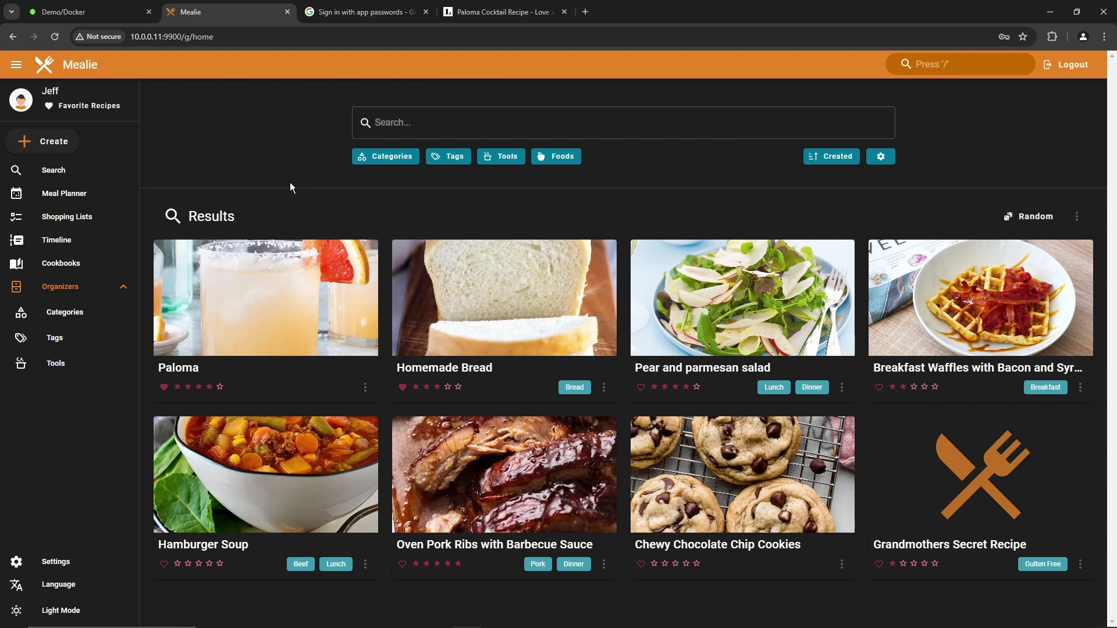
click(61, 263)
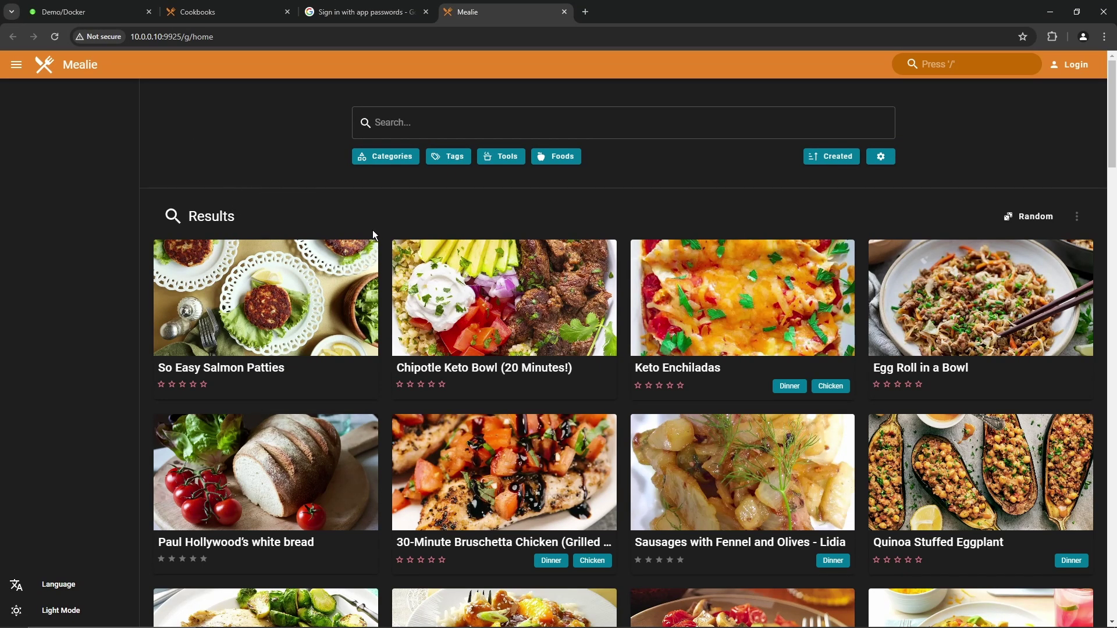
Step: Scroll through the second library's dinner recipes like Keto Enchiladas and Turkey Pot Pie
scroll(921, 324, down, 6)
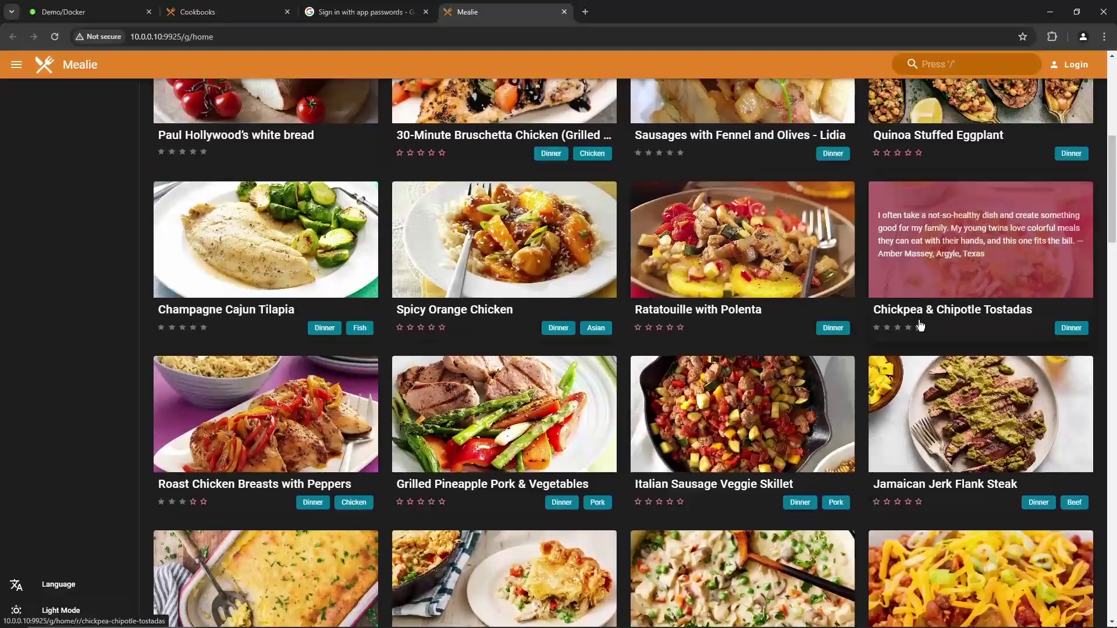
scroll(920, 325, down, 3)
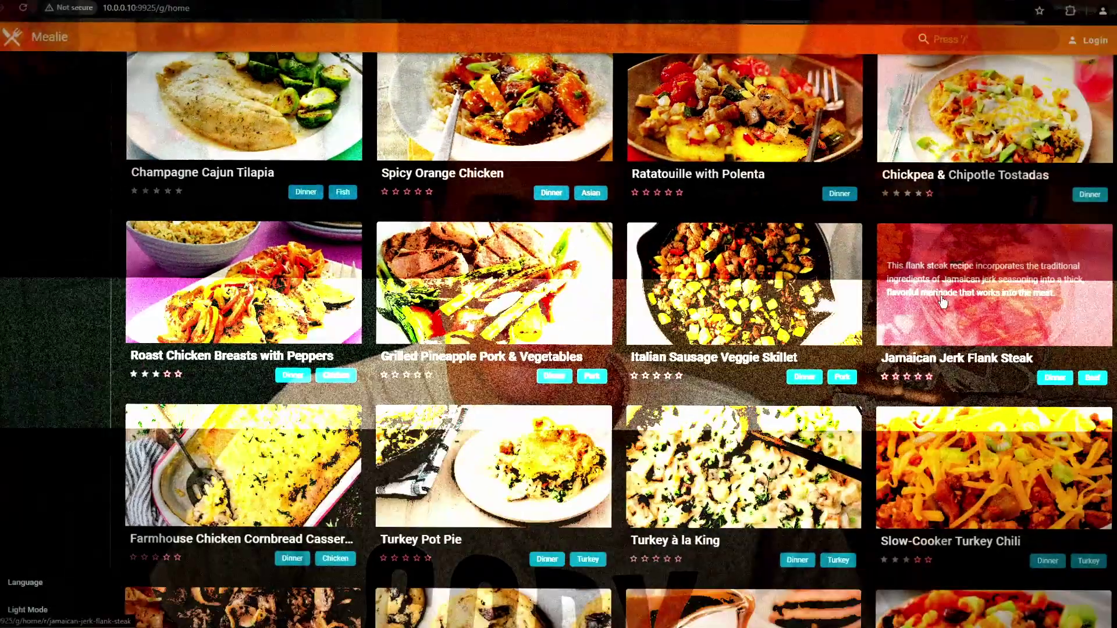